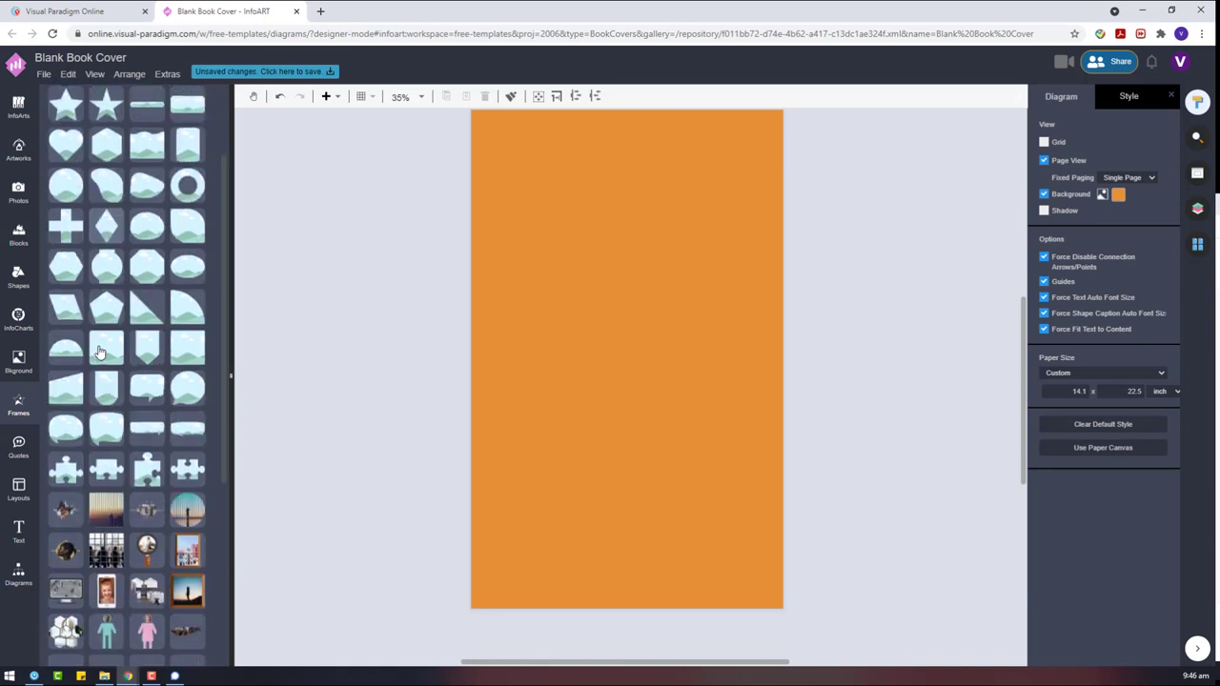
- Delete the diamond frame from the orange cover
{"action": "scroll", "coordinate": [99, 352], "scroll_direction": "up", "scroll_amount": 2}
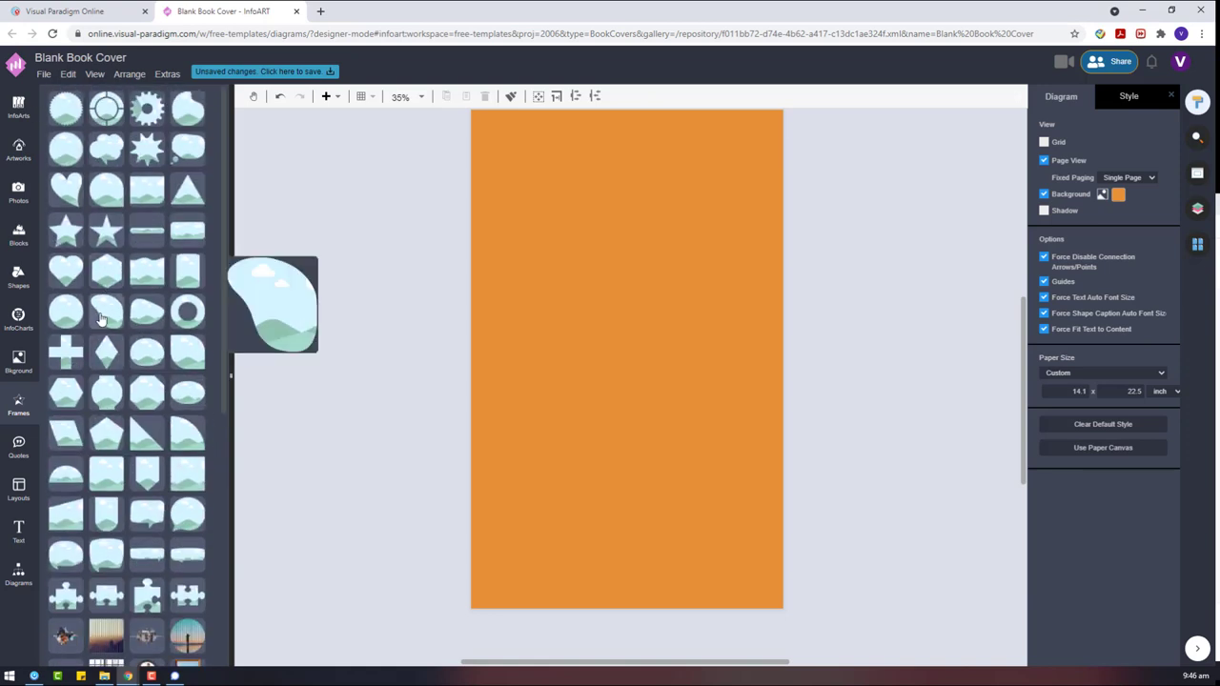
{"action": "left_click_drag", "start_coordinate": [106, 353], "coordinate": [572, 381]}
{"action": "scroll", "coordinate": [100, 439], "scroll_direction": "down", "scroll_amount": 3}
{"action": "mouse_move", "coordinate": [71, 398]}
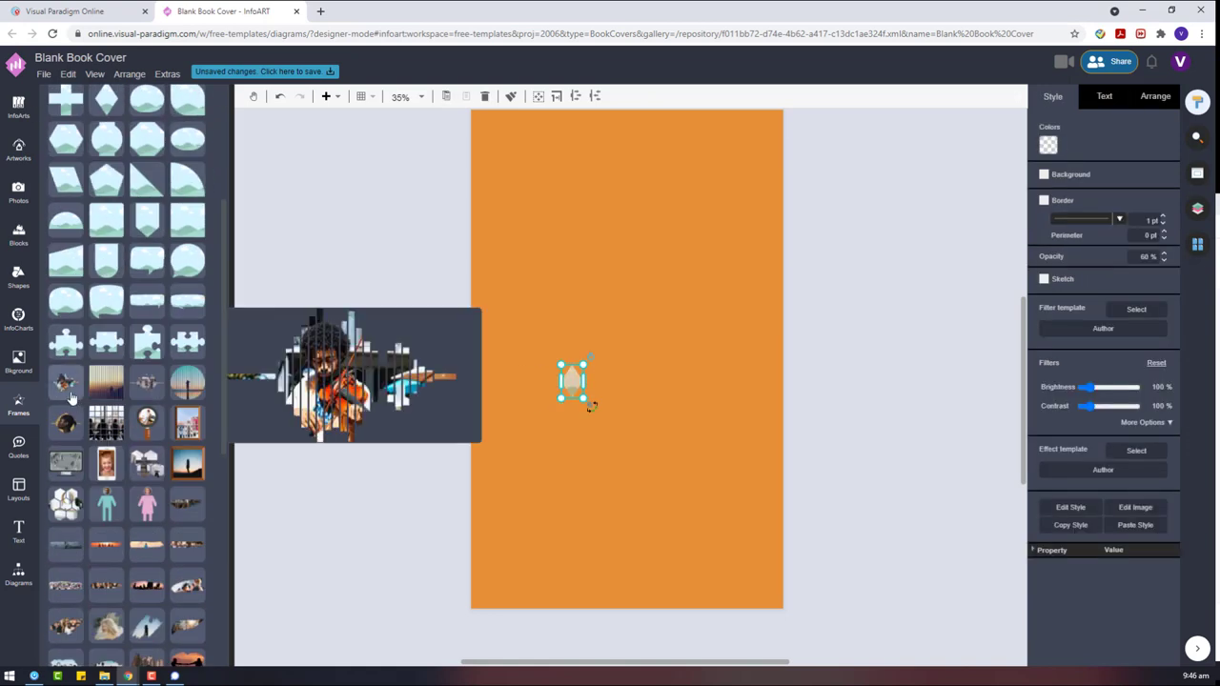
{"action": "key", "text": "Delete"}
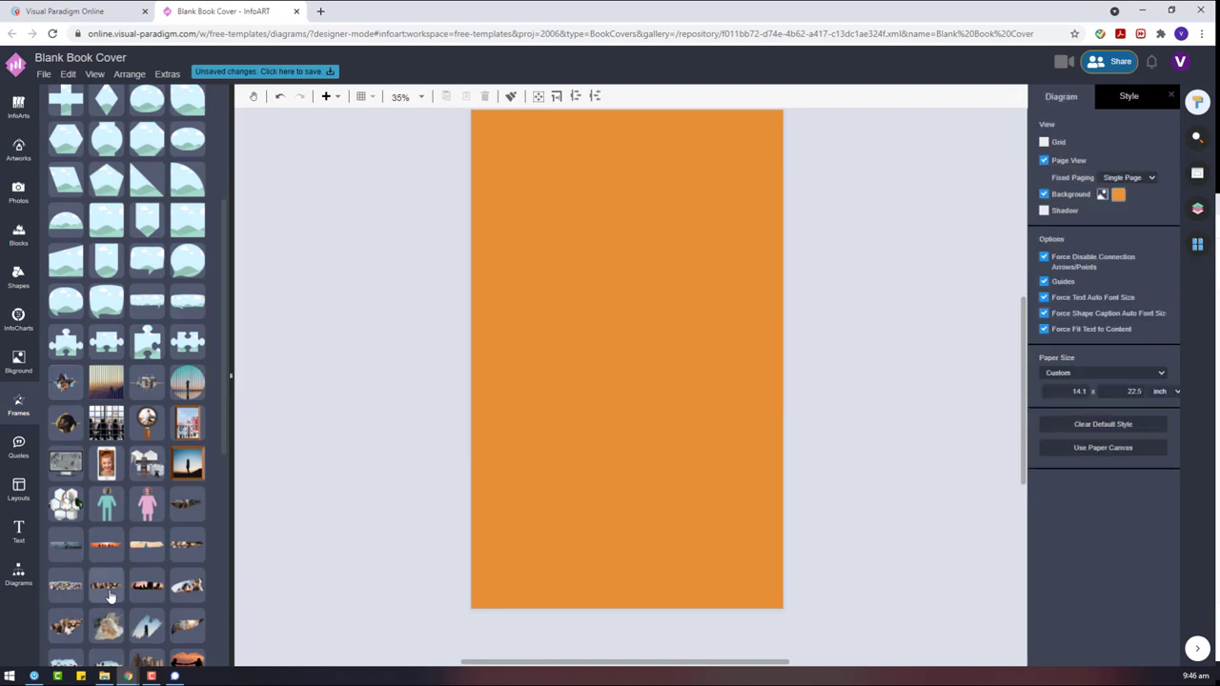
- Place a brush-stroke photo frame on the cover, enlarge it and shift it right
{"action": "scroll", "coordinate": [113, 441], "scroll_direction": "down", "scroll_amount": 2}
{"action": "left_click_drag", "start_coordinate": [396, 414], "coordinate": [396, 414]}
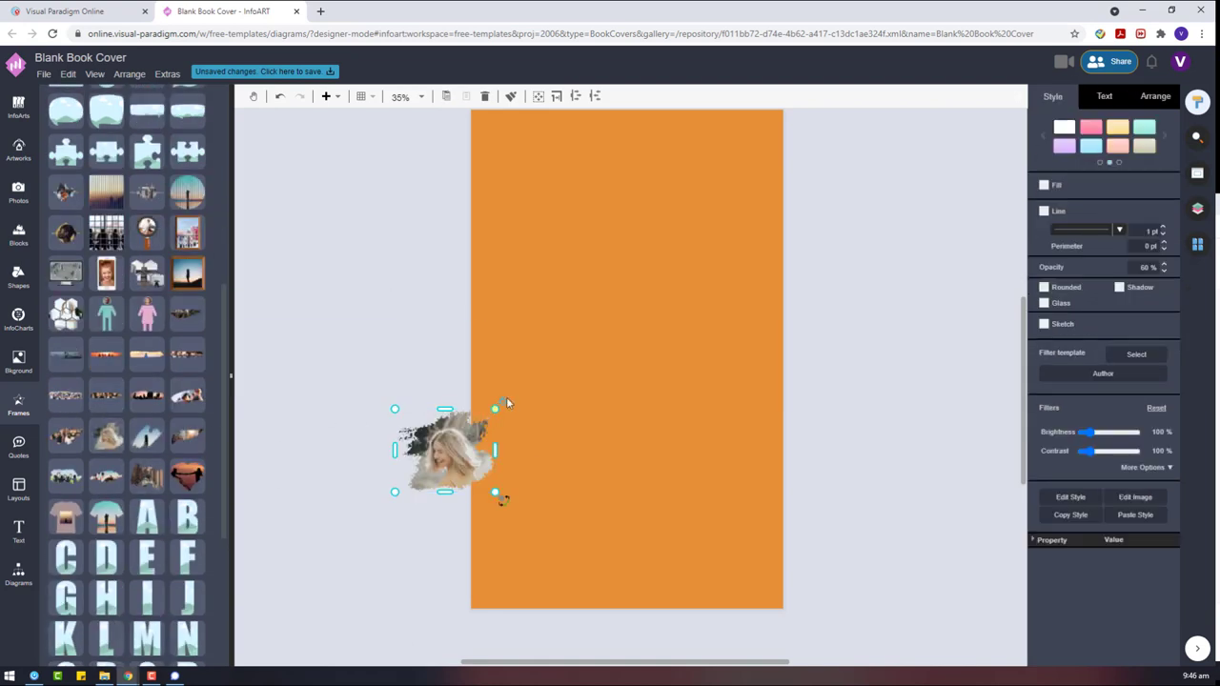
{"action": "left_click_drag", "start_coordinate": [506, 402], "coordinate": [707, 246]}
{"action": "left_click_drag", "start_coordinate": [577, 324], "coordinate": [613, 349]}
- Ungroup the frame and delete its sample photo, leaving the frame empty
{"action": "right_click", "coordinate": [647, 324]}
{"action": "left_click", "coordinate": [702, 495]}
{"action": "right_click", "coordinate": [613, 350]}
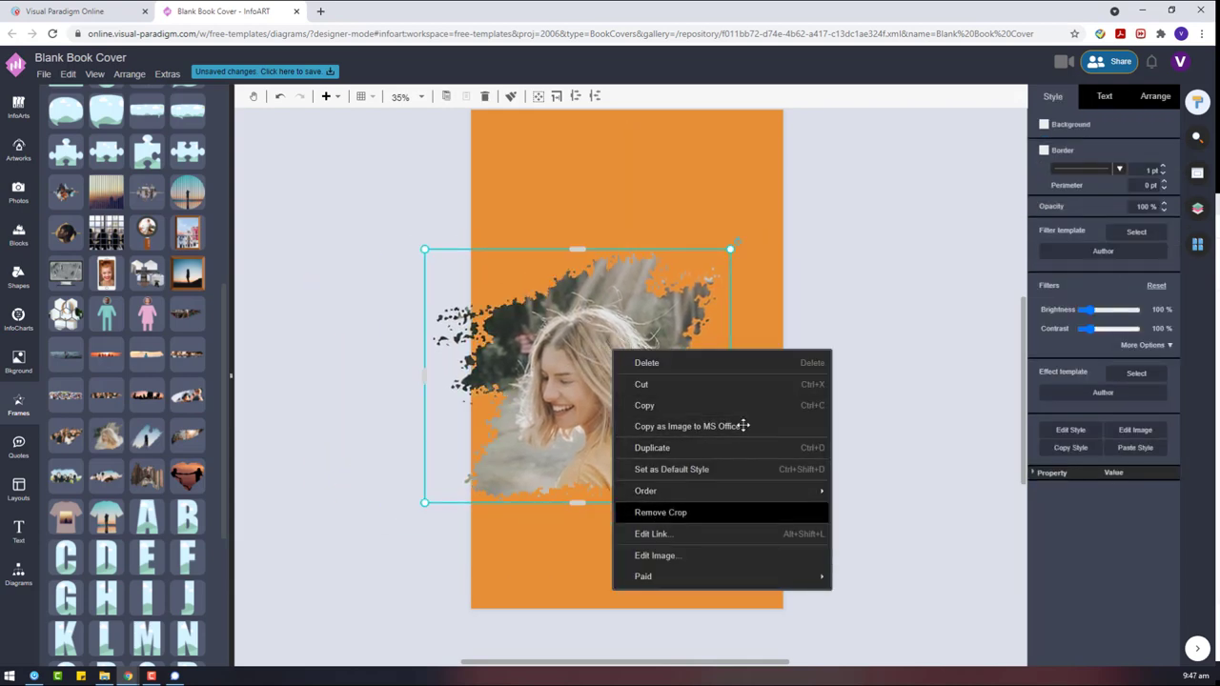
{"action": "left_click", "coordinate": [646, 363]}
- Search the stock photo library for 'summer couple'
{"action": "left_click", "coordinate": [623, 370]}
{"action": "left_click", "coordinate": [18, 191]}
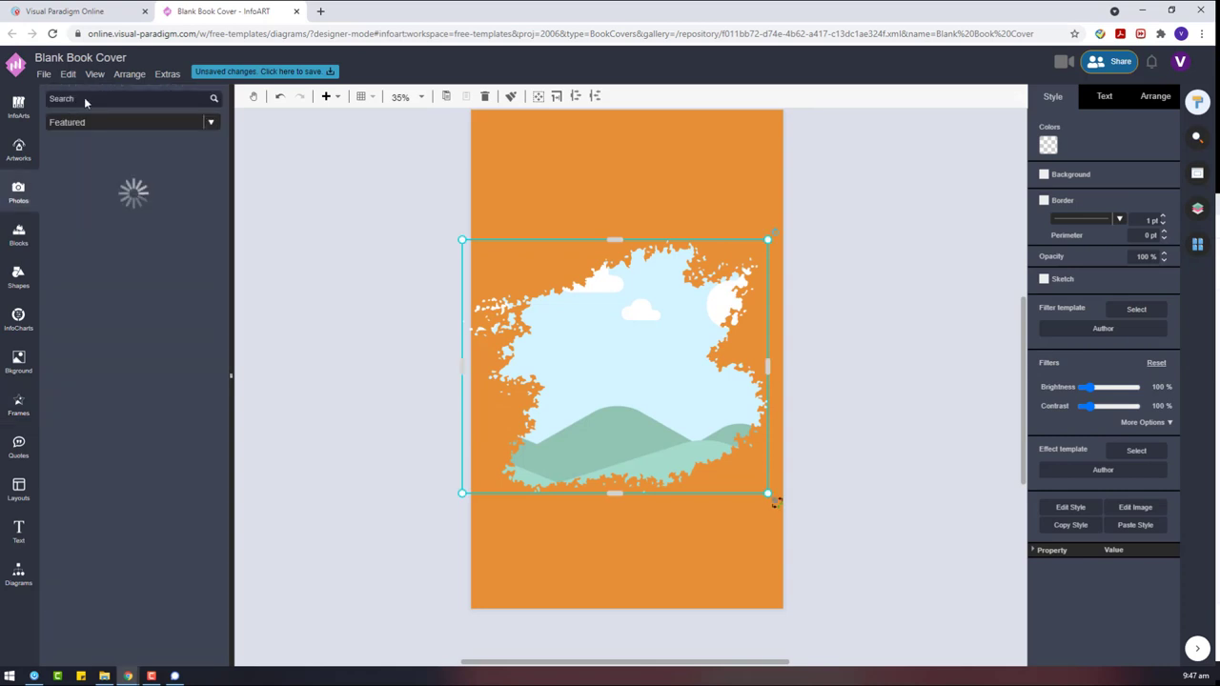
{"action": "left_click", "coordinate": [90, 95]}
{"action": "type", "text": "summer"}
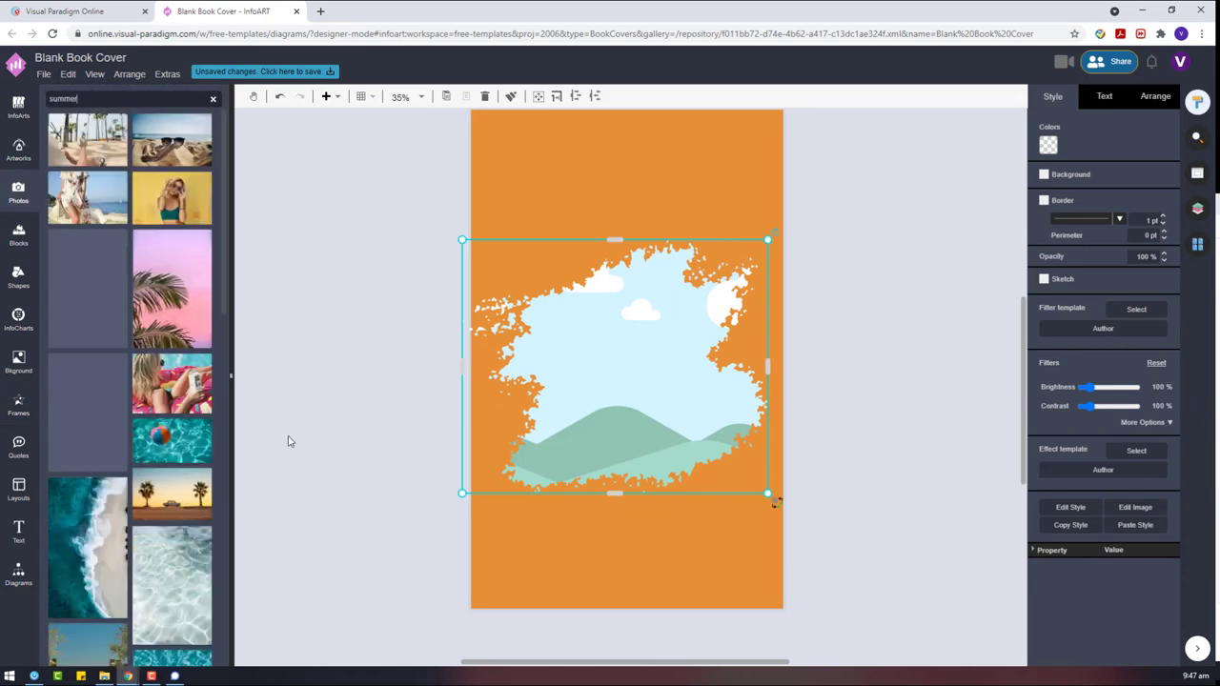
{"action": "type", "text": " cou"}
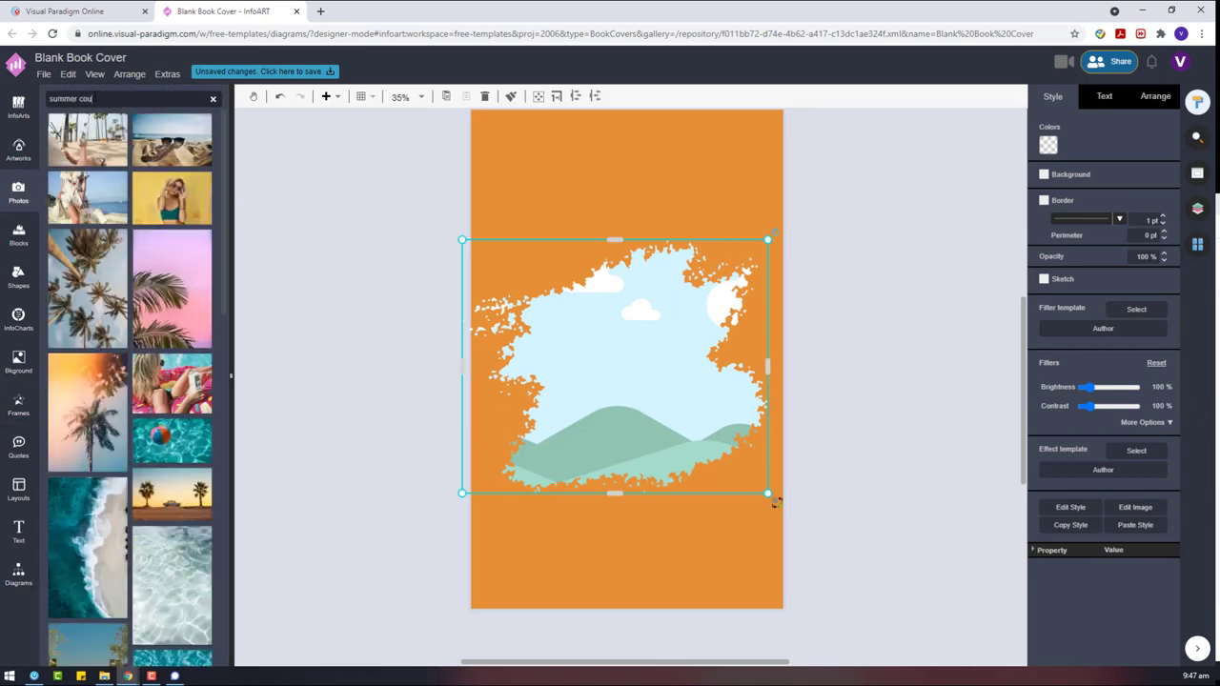
{"action": "type", "text": "ple"}
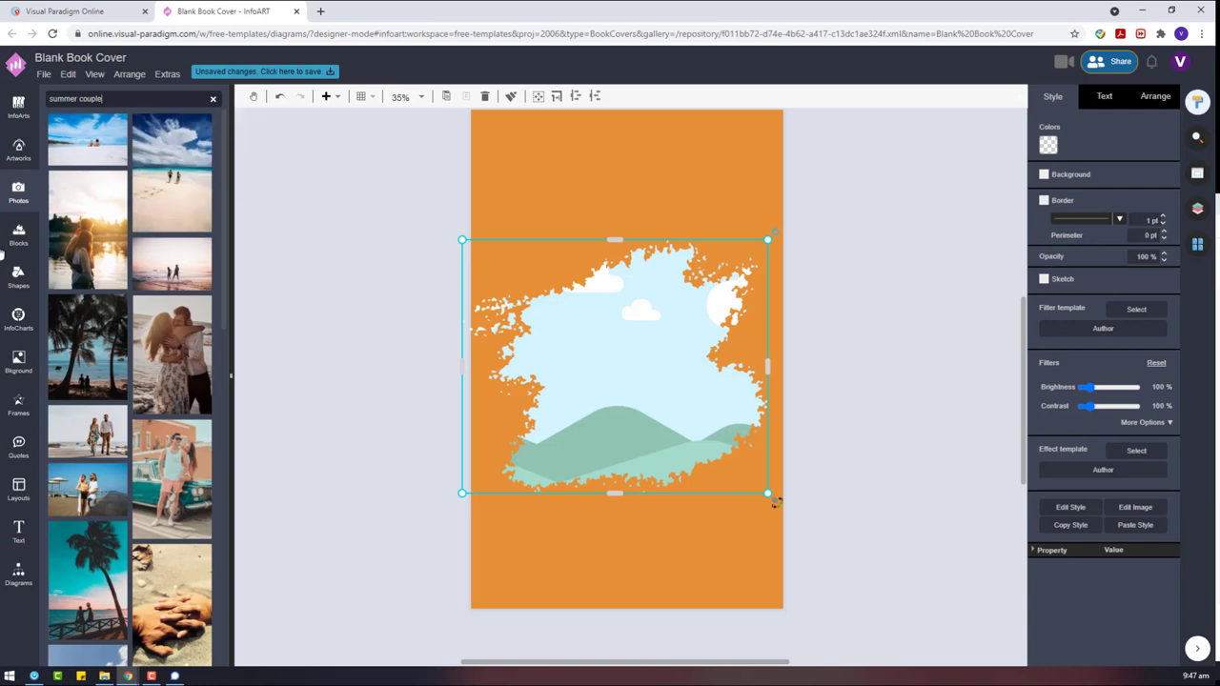
- Add sunset and hugging-couple photos, enlarging the hugging couple and moving it toward the cover
{"action": "left_click_drag", "start_coordinate": [87, 228], "coordinate": [364, 293]}
{"action": "left_click_drag", "start_coordinate": [171, 355], "coordinate": [347, 382]}
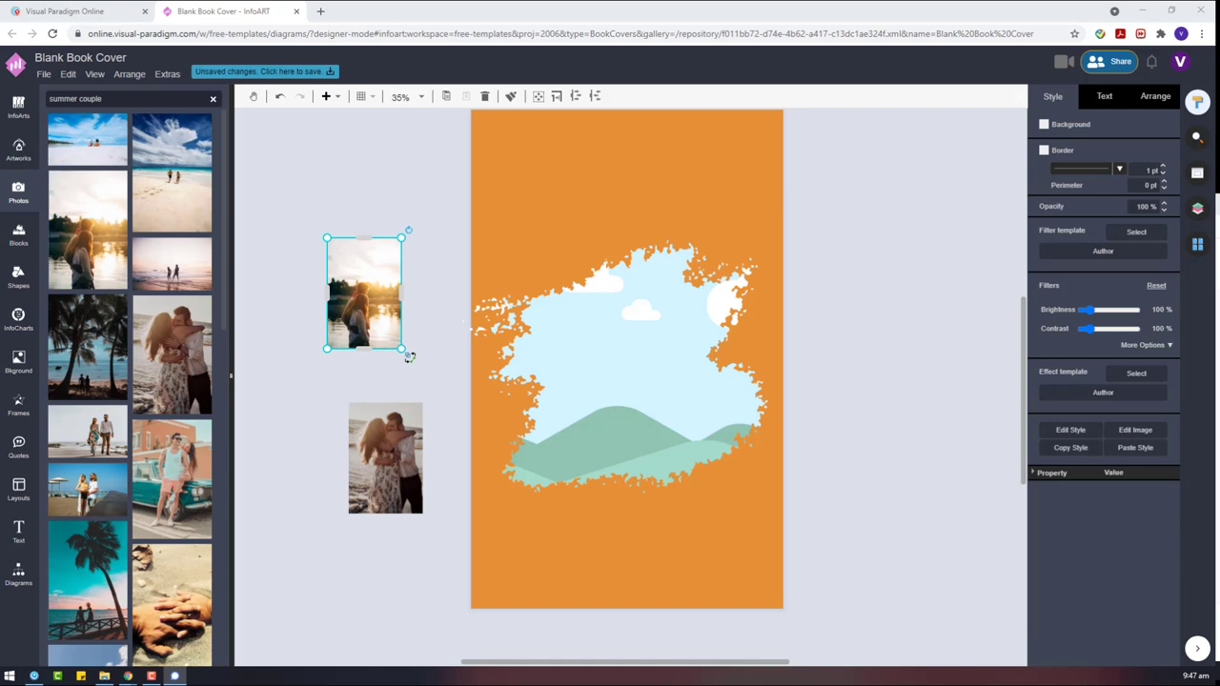
{"action": "left_click_drag", "start_coordinate": [408, 354], "coordinate": [540, 551]}
{"action": "left_click_drag", "start_coordinate": [347, 438], "coordinate": [588, 155]}
- Bring the brush frame to front, then move and enlarge the couple photo over it
{"action": "left_click", "coordinate": [657, 334]}
{"action": "right_click", "coordinate": [659, 329]}
{"action": "mouse_move", "coordinate": [743, 468]}
{"action": "left_click", "coordinate": [920, 469]}
{"action": "left_click_drag", "start_coordinate": [410, 400], "coordinate": [518, 439]}
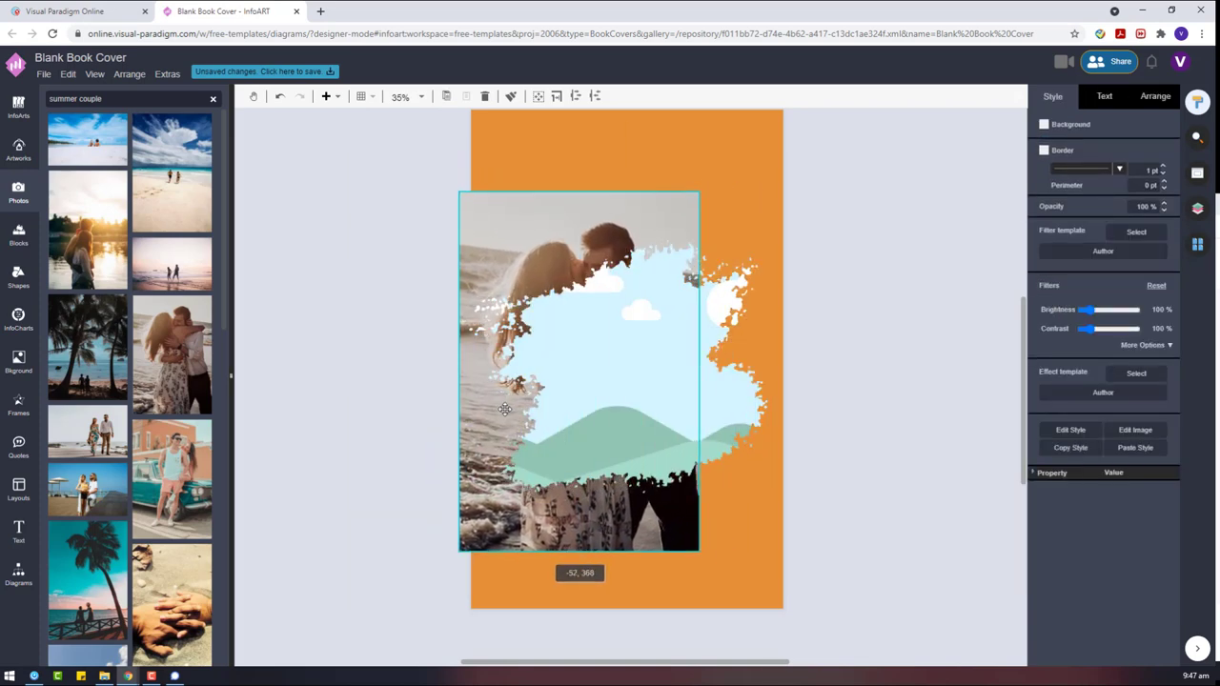
{"action": "left_click_drag", "start_coordinate": [699, 553], "coordinate": [779, 627]}
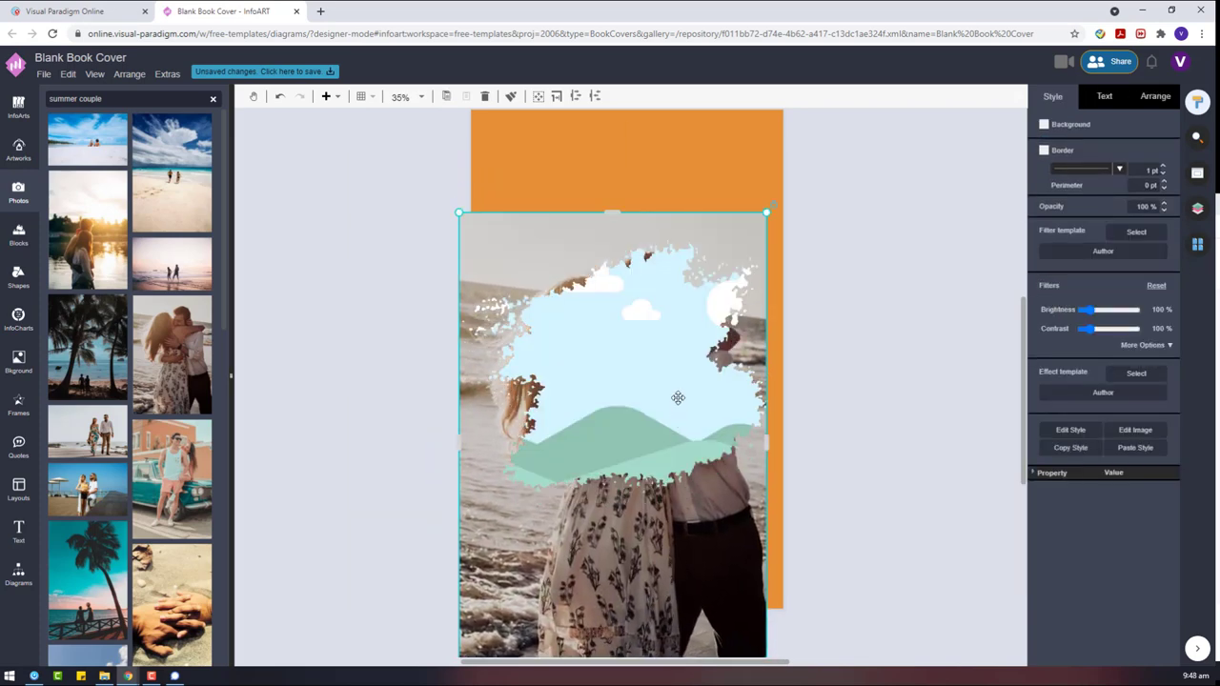
- Crop the couple photo into the brush frame and raise its grayscale to 73%
{"action": "left_click", "coordinate": [766, 213]}
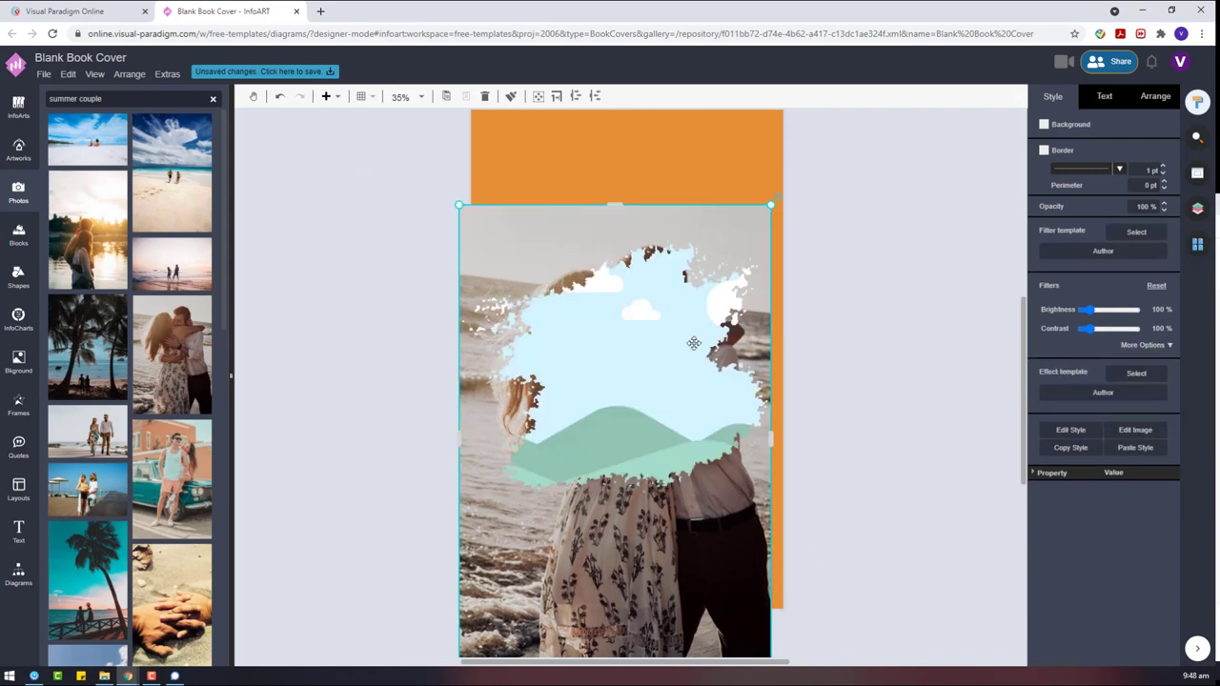
{"action": "right_click", "coordinate": [663, 381]}
{"action": "left_click", "coordinate": [735, 525]}
{"action": "left_click", "coordinate": [699, 407]}
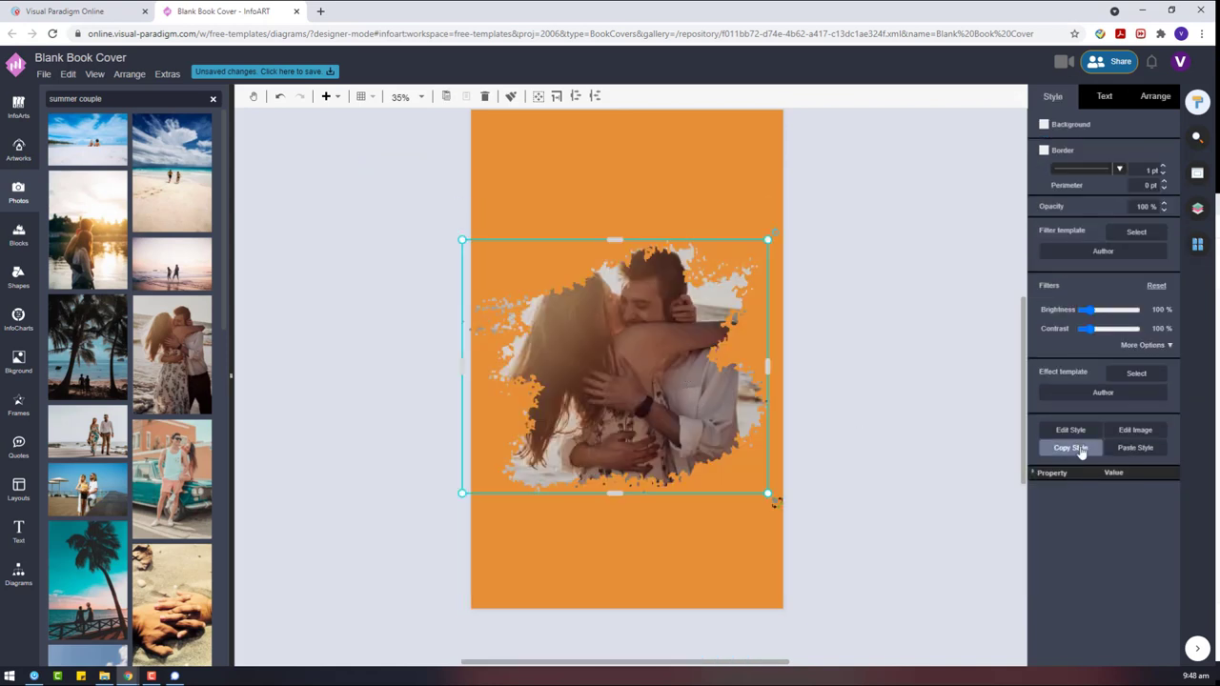
{"action": "left_click", "coordinate": [1139, 347]}
{"action": "left_click_drag", "start_coordinate": [1082, 367], "coordinate": [1102, 372]}
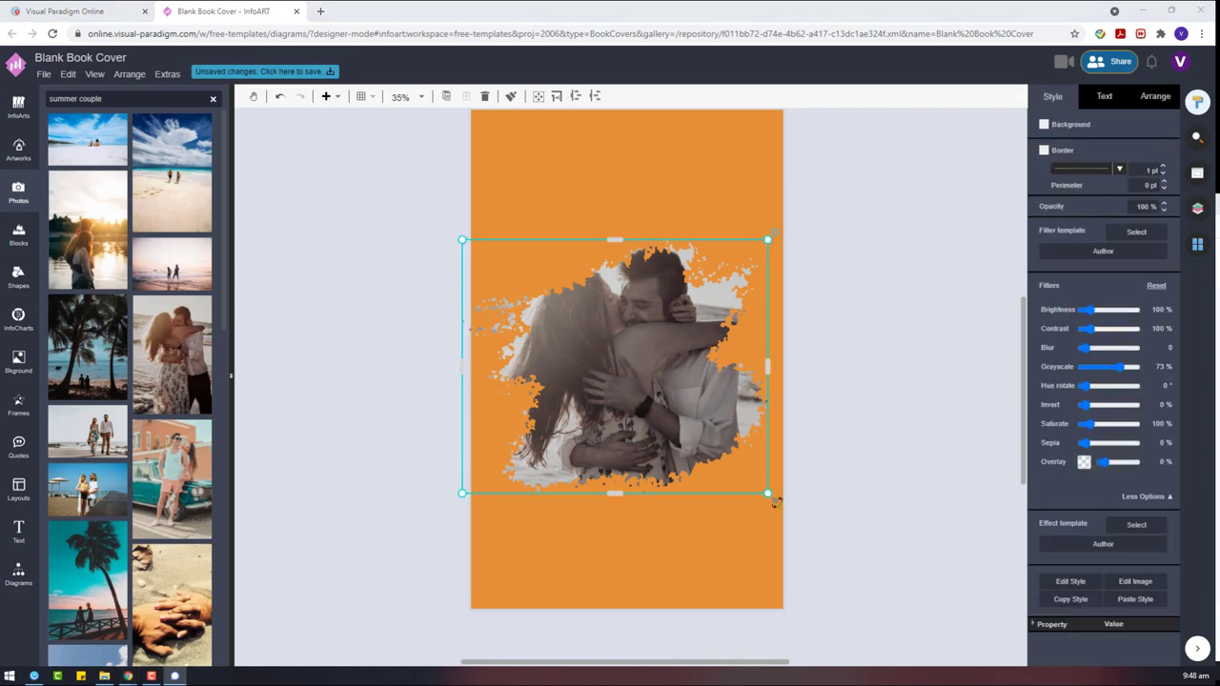
- Fine-tune the framed photo's size and position on the cover
{"action": "mouse_move", "coordinate": [645, 350]}
{"action": "left_mouse_down"}
{"action": "mouse_move", "coordinate": [658, 345]}
{"action": "mouse_move", "coordinate": [657, 357]}
{"action": "left_mouse_up"}
{"action": "left_click_drag", "start_coordinate": [474, 247], "coordinate": [471, 249]}
{"action": "left_click_drag", "start_coordinate": [672, 437], "coordinate": [668, 444]}
{"action": "left_click_drag", "start_coordinate": [694, 400], "coordinate": [478, 257]}
{"action": "left_click", "coordinate": [830, 416]}
{"action": "left_click", "coordinate": [664, 397]}
- Uncrop the duplicated photo, delete it, and hide the empty frame copy's placeholder
{"action": "right_click", "coordinate": [486, 262]}
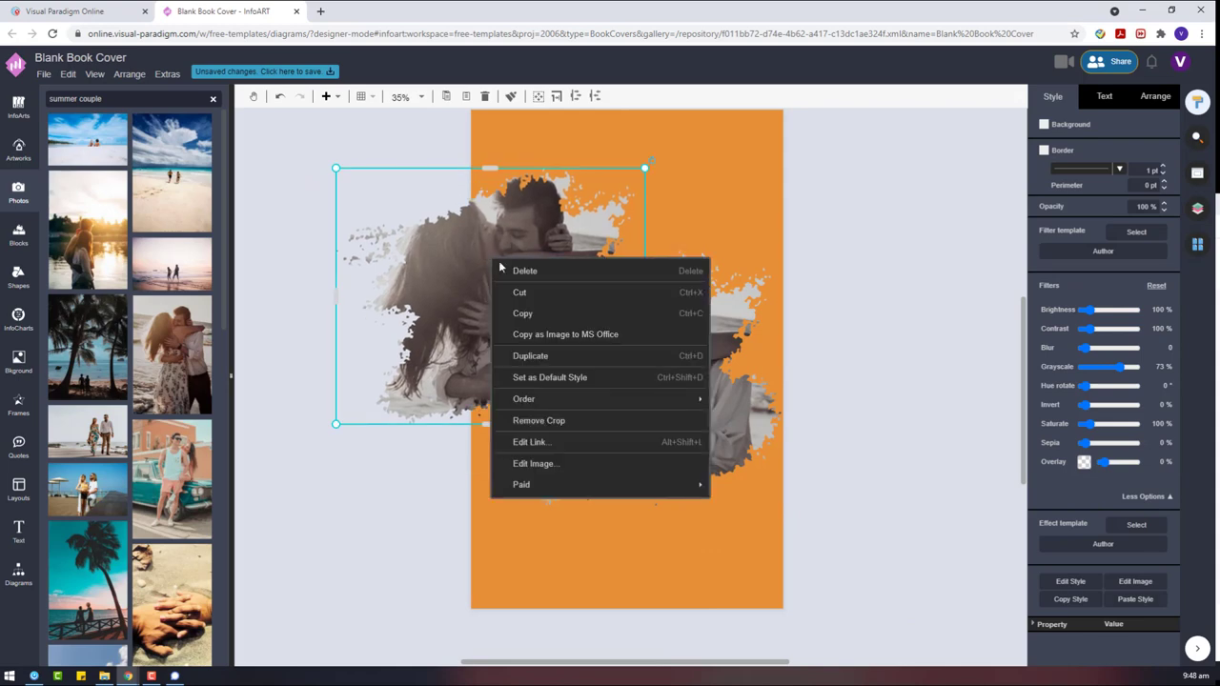
{"action": "left_click", "coordinate": [529, 422]}
{"action": "key", "text": "Delete"}
{"action": "left_click", "coordinate": [629, 205]}
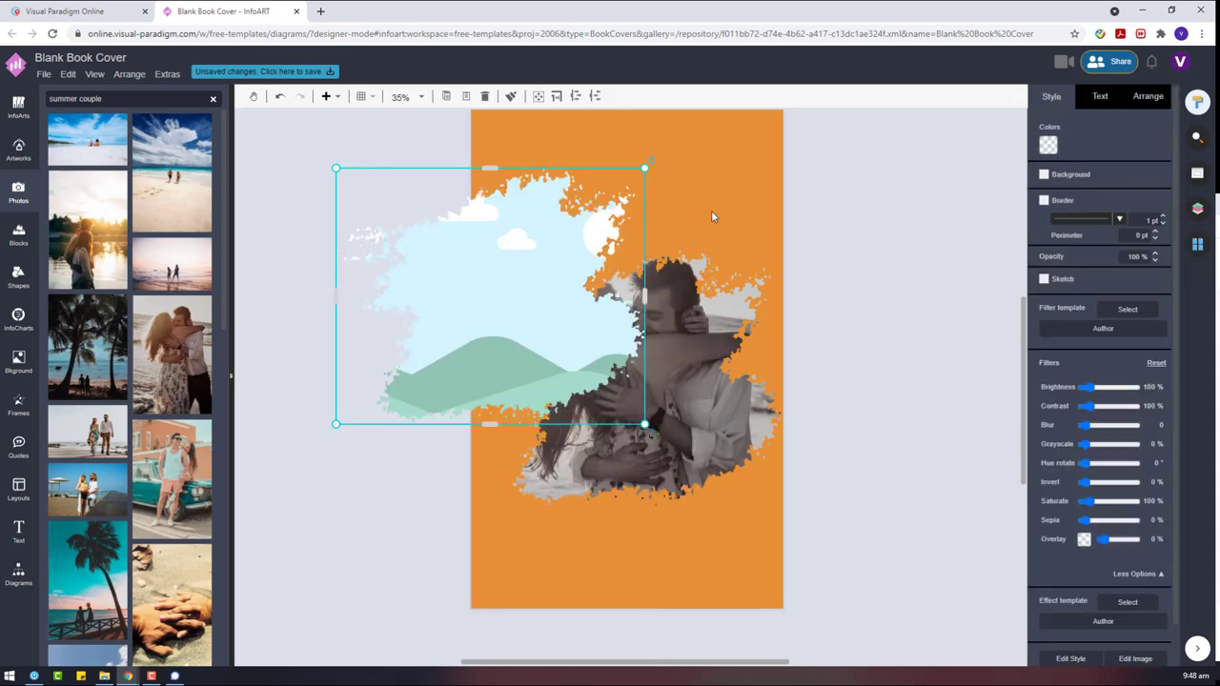
{"action": "left_click", "coordinate": [1153, 97]}
{"action": "left_click", "coordinate": [1052, 470]}
- Fill the empty frame copy with light peach at 20% opacity and move it down-left
{"action": "left_click", "coordinate": [1052, 97]}
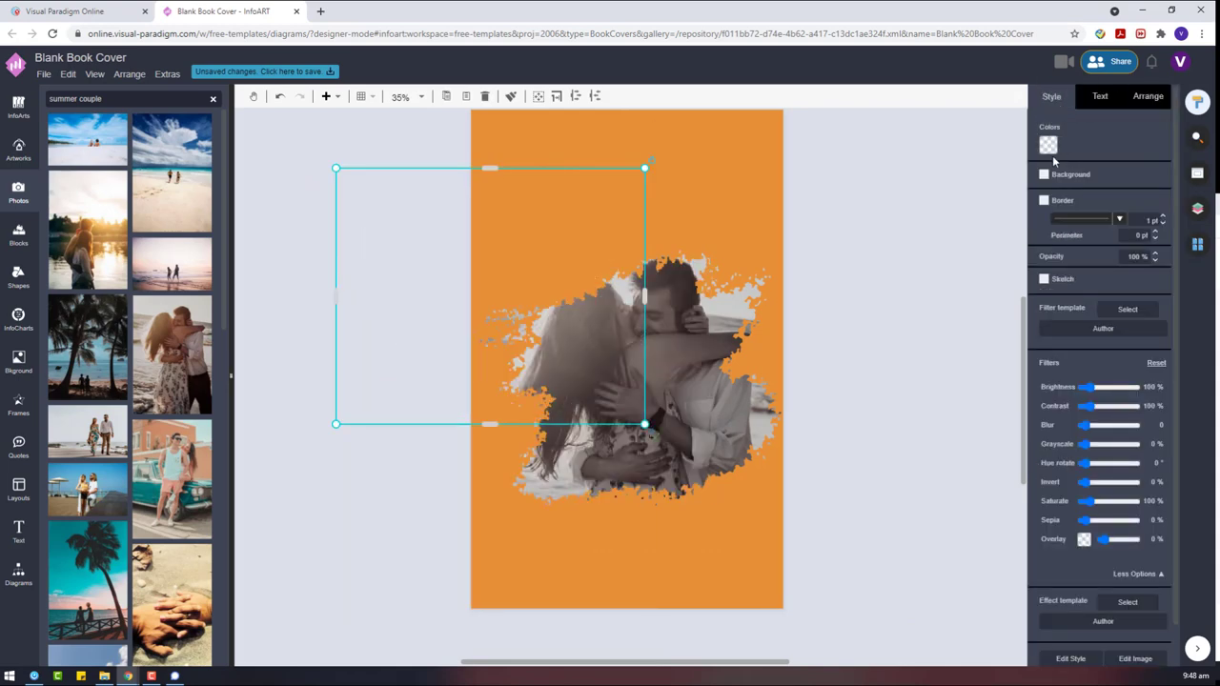
{"action": "left_click", "coordinate": [1049, 149]}
{"action": "left_click", "coordinate": [1083, 205]}
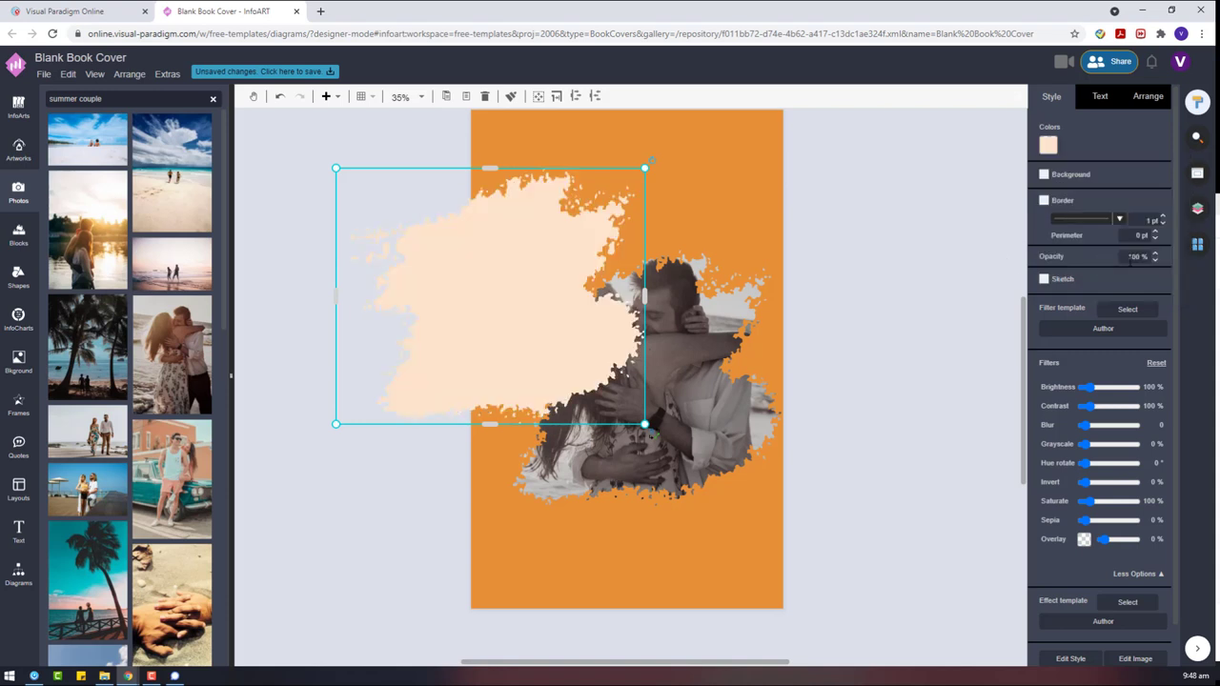
{"action": "left_click_drag", "start_coordinate": [479, 296], "coordinate": [416, 384]}
- Layer the couple photo in front of the peach splash and fit the splash around it
{"action": "right_click", "coordinate": [661, 356]}
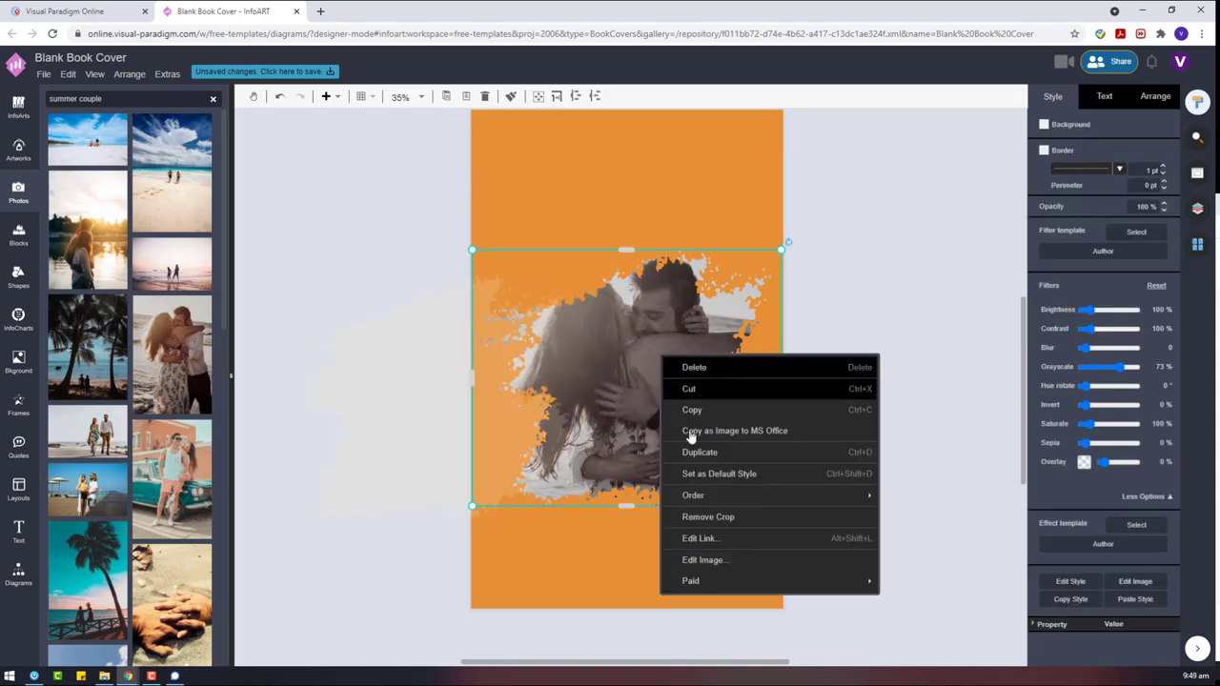
{"action": "left_click", "coordinate": [893, 495]}
{"action": "left_click_drag", "start_coordinate": [361, 417], "coordinate": [566, 396]}
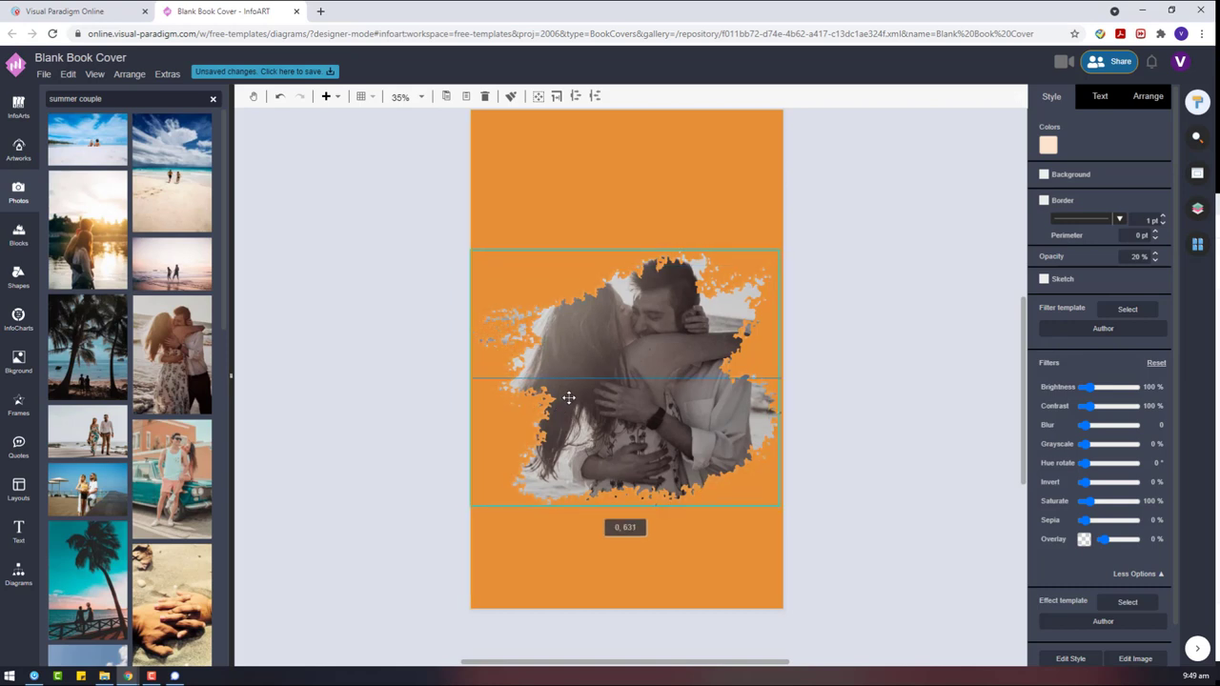
{"action": "left_click_drag", "start_coordinate": [783, 250], "coordinate": [800, 234]}
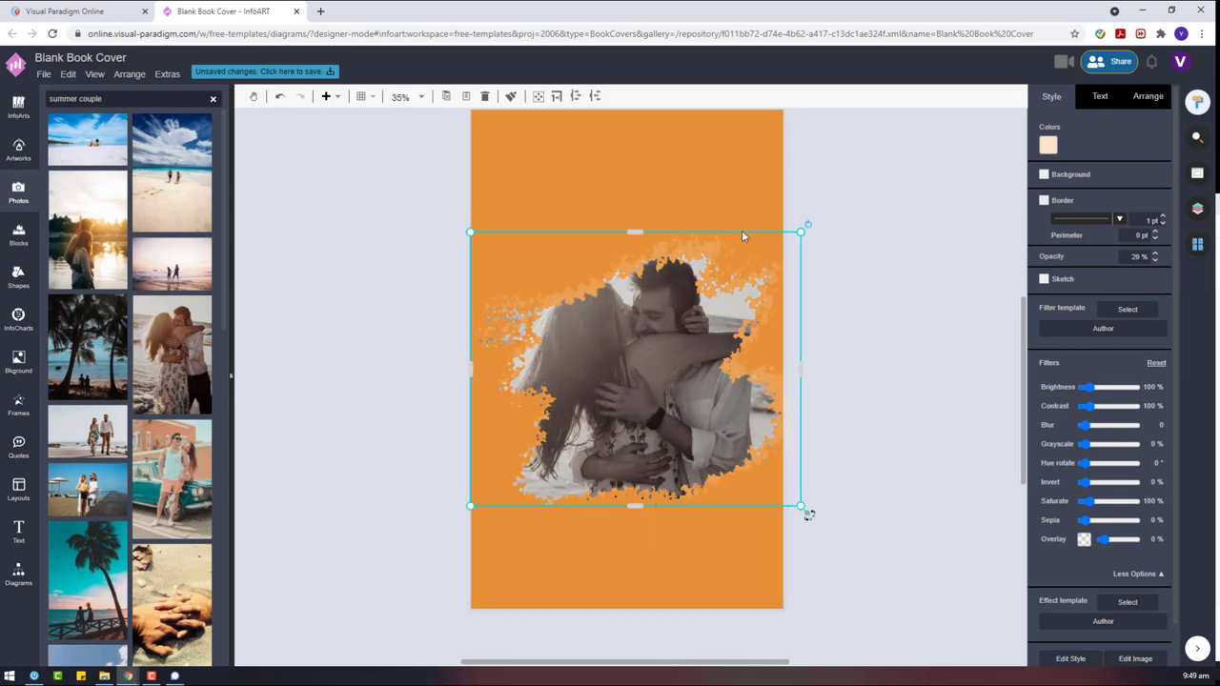
{"action": "left_click", "coordinate": [850, 330]}
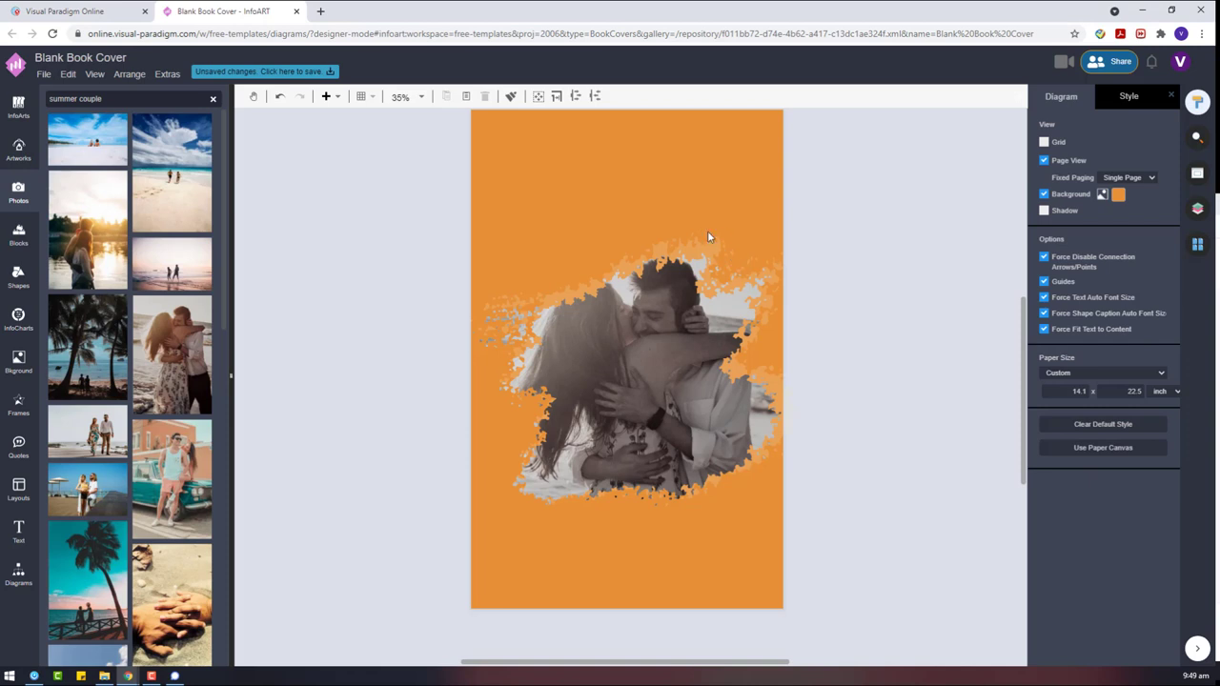
{"action": "left_click_drag", "start_coordinate": [707, 236], "coordinate": [685, 253]}
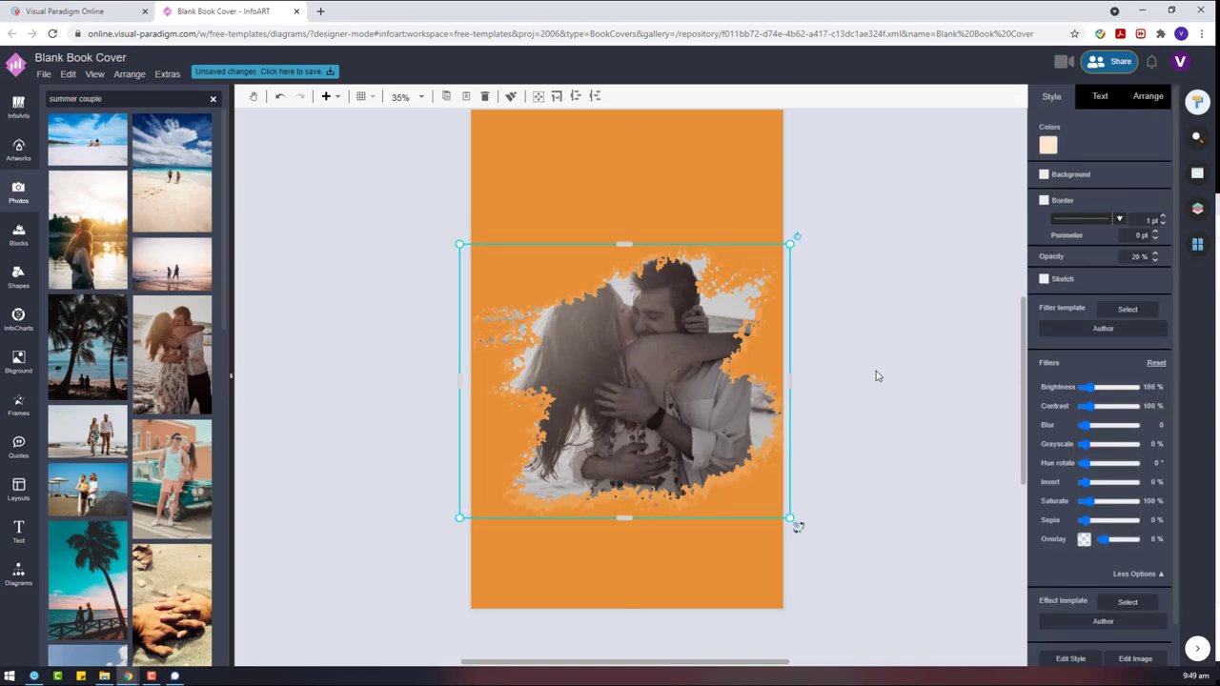
{"action": "left_click", "coordinate": [876, 375]}
- Change the page background colour to cream
{"action": "scroll", "coordinate": [881, 515], "scroll_direction": "up", "scroll_amount": 2}
{"action": "left_click", "coordinate": [1119, 195]}
{"action": "left_click", "coordinate": [1114, 245]}
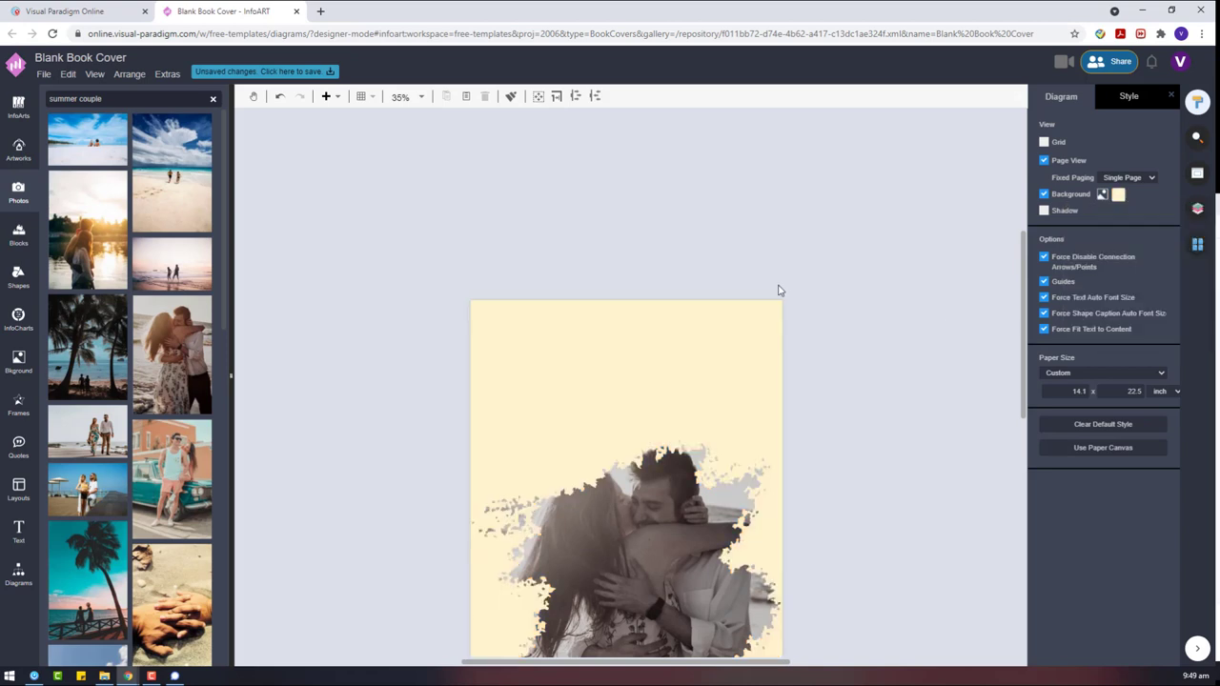
{"action": "scroll", "coordinate": [825, 291], "scroll_direction": "down", "scroll_amount": 1}
{"action": "scroll", "coordinate": [605, 270], "scroll_direction": "up", "scroll_amount": 2}
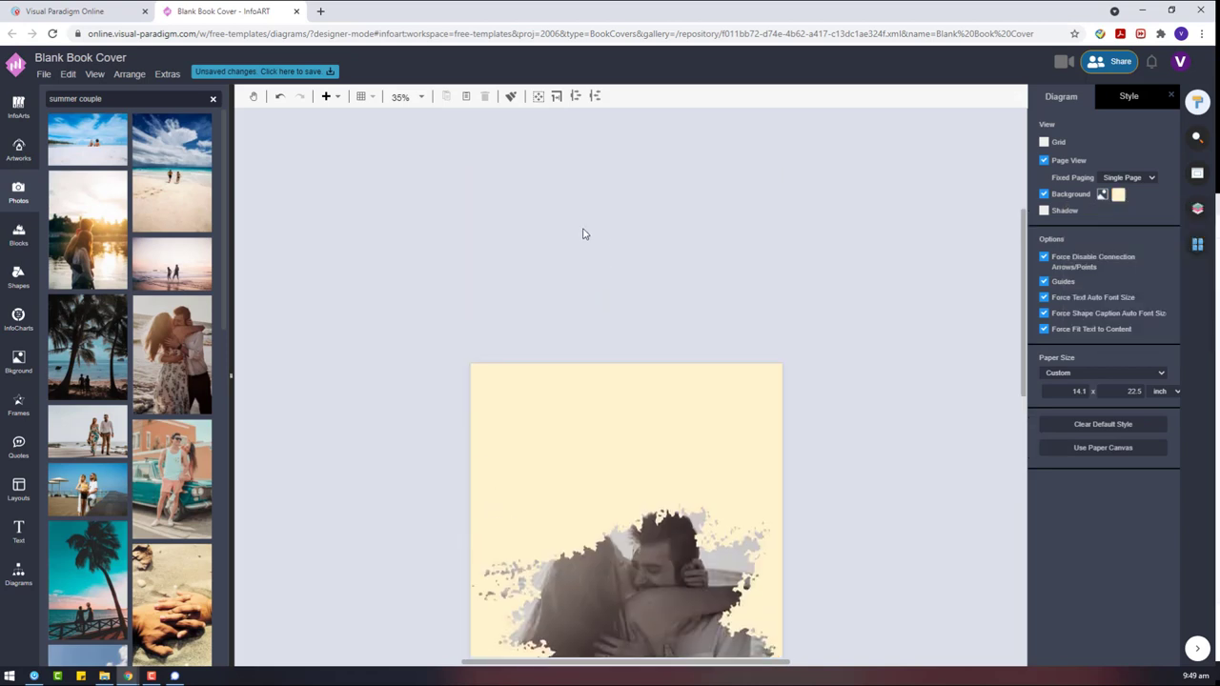
- Add a new text box above the cover and set it in the BenchNine font
{"action": "double_click", "coordinate": [584, 231]}
{"action": "left_click", "coordinate": [1101, 100]}
{"action": "left_click", "coordinate": [1076, 155]}
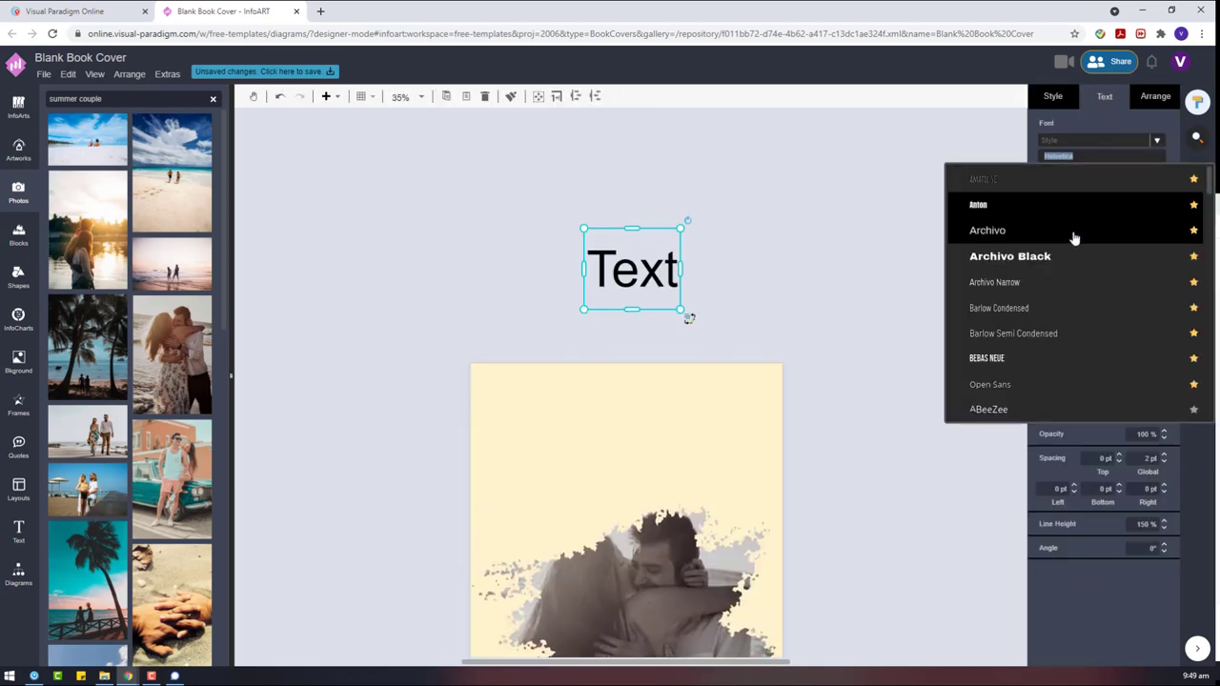
{"action": "scroll", "coordinate": [1054, 326], "scroll_direction": "up", "scroll_amount": 5}
{"action": "scroll", "coordinate": [1054, 325], "scroll_direction": "down", "scroll_amount": 6}
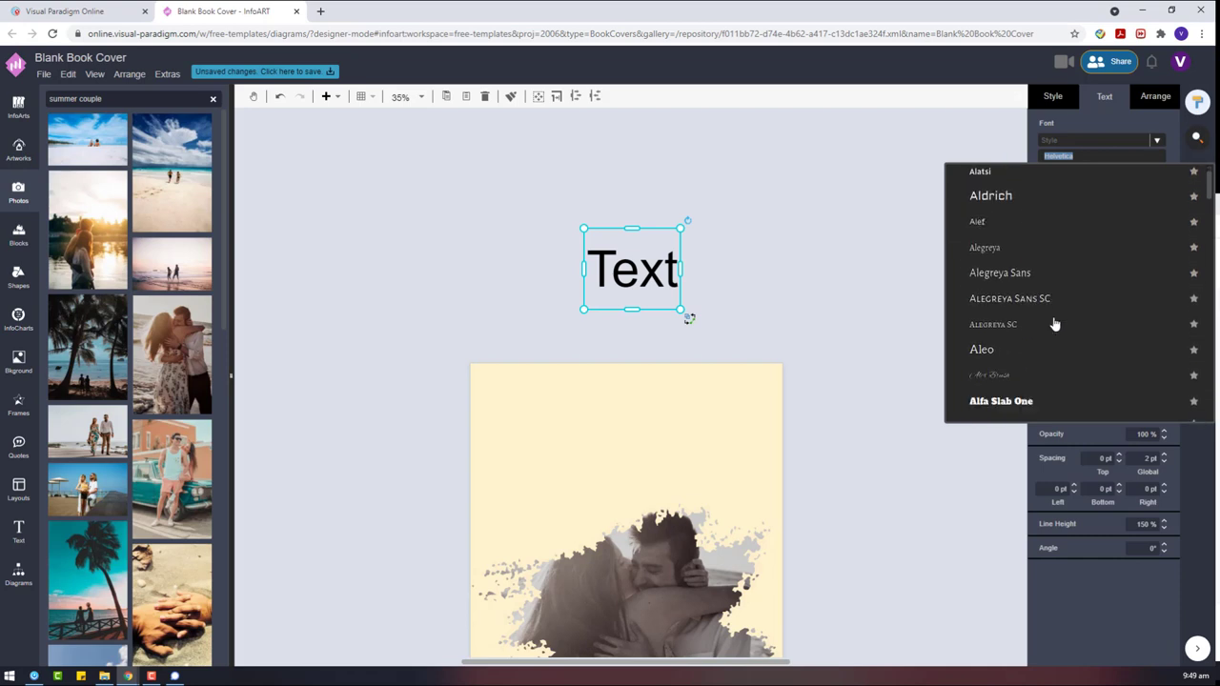
{"action": "scroll", "coordinate": [1029, 279], "scroll_direction": "down", "scroll_amount": 2}
{"action": "scroll", "coordinate": [1029, 282], "scroll_direction": "down", "scroll_amount": 6}
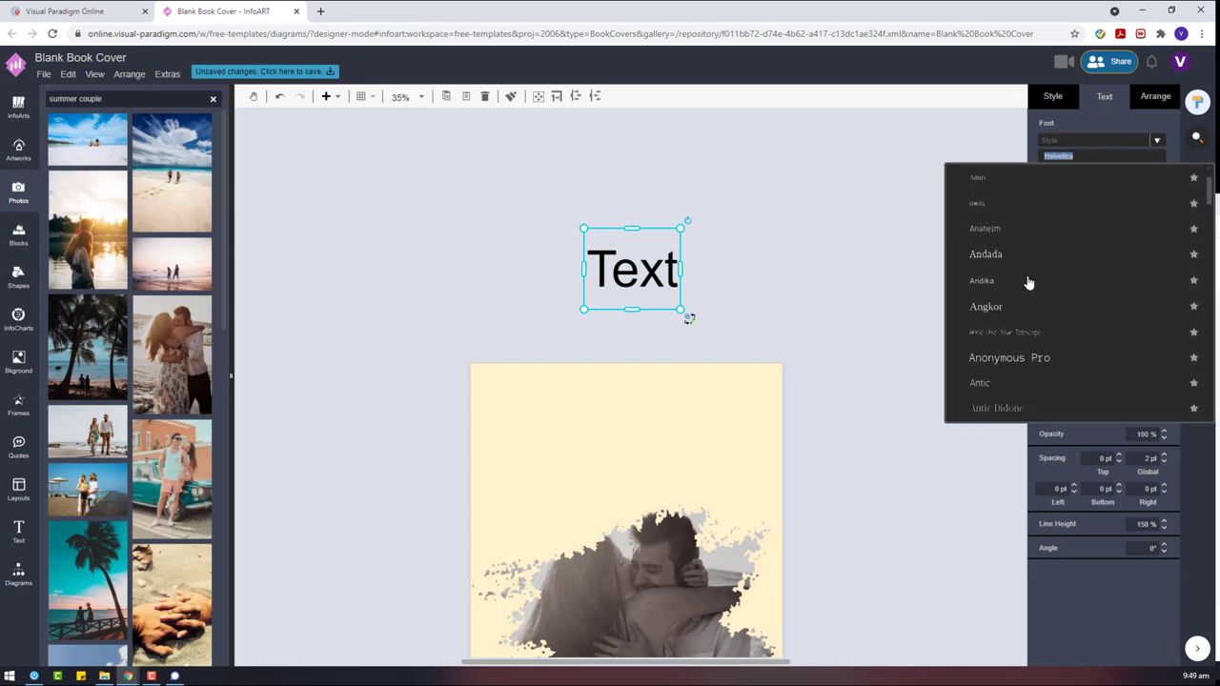
{"action": "scroll", "coordinate": [1026, 284], "scroll_direction": "down", "scroll_amount": 4}
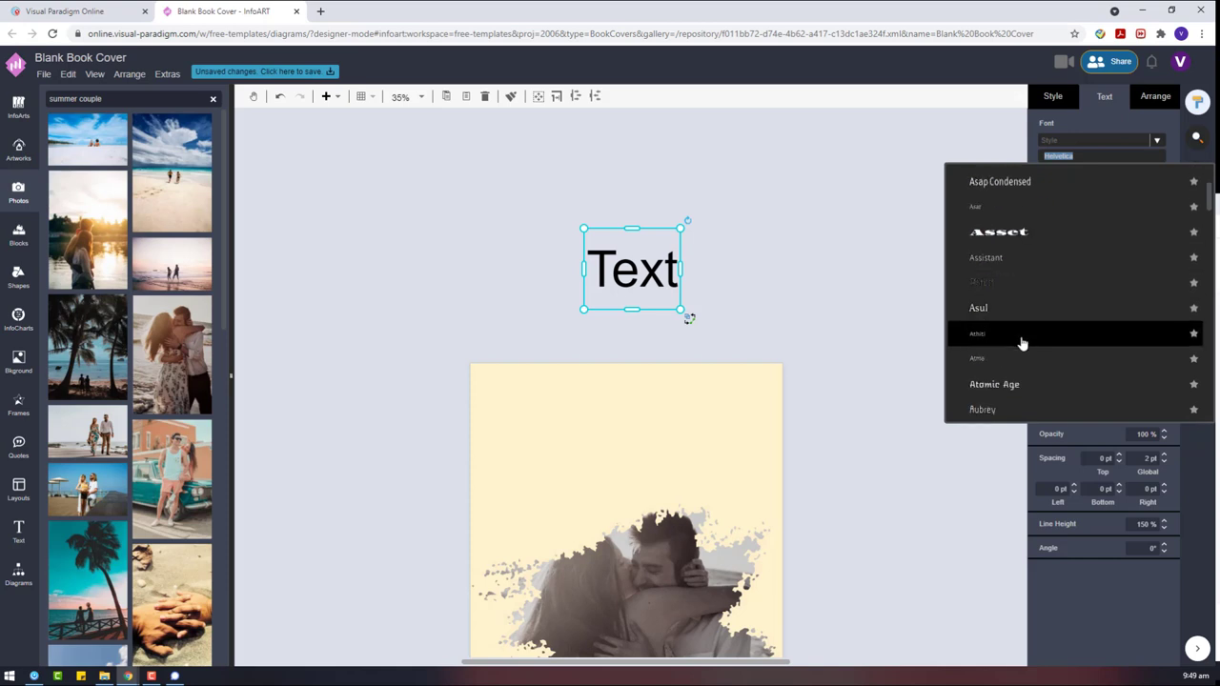
{"action": "scroll", "coordinate": [1022, 343], "scroll_direction": "down", "scroll_amount": 4}
{"action": "scroll", "coordinate": [1021, 343], "scroll_direction": "down", "scroll_amount": 6}
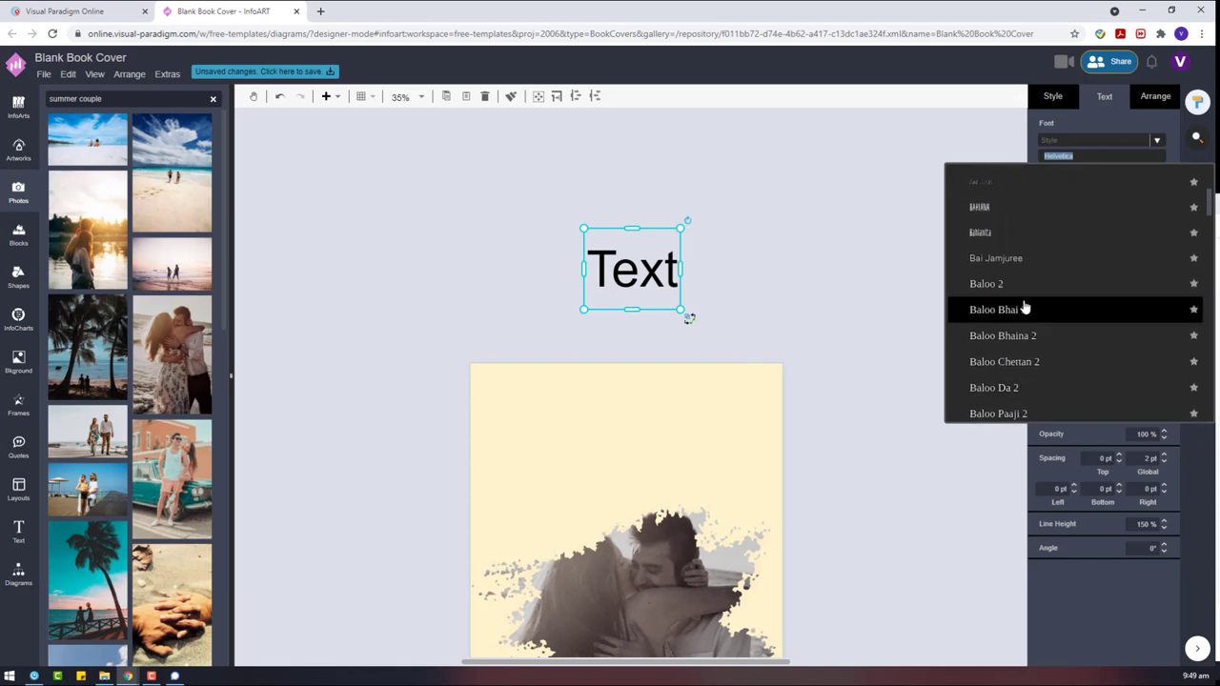
{"action": "scroll", "coordinate": [1013, 318], "scroll_direction": "down", "scroll_amount": 3}
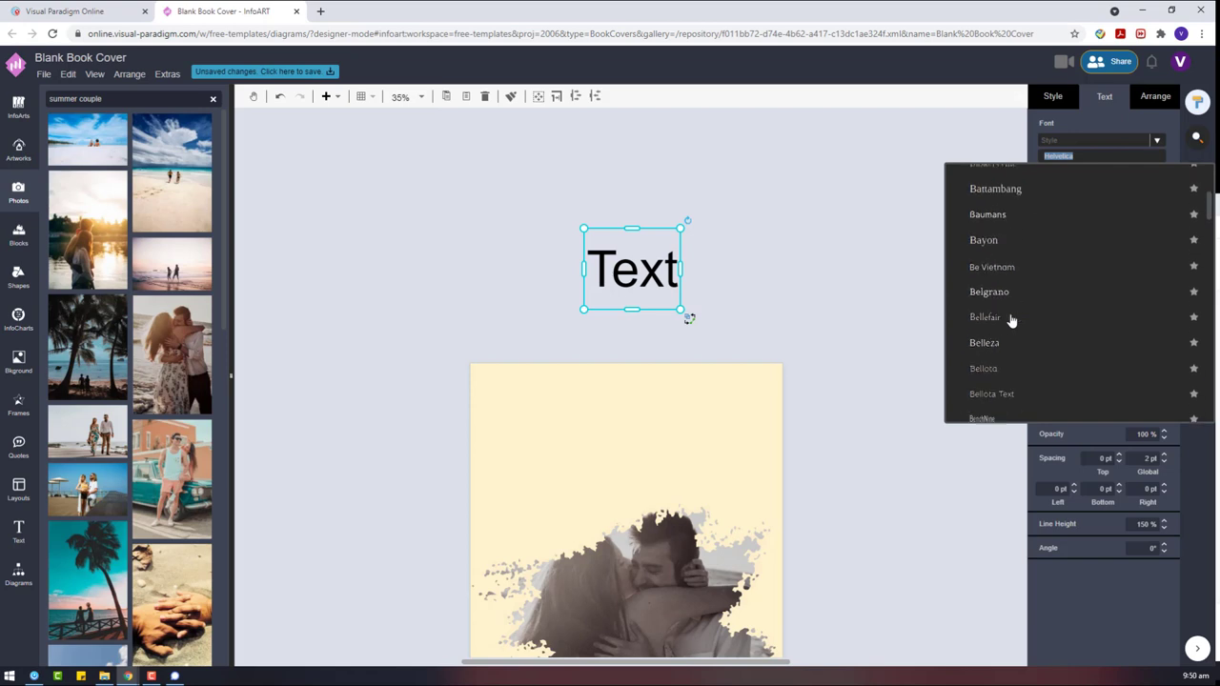
{"action": "scroll", "coordinate": [1045, 264], "scroll_direction": "up", "scroll_amount": 2}
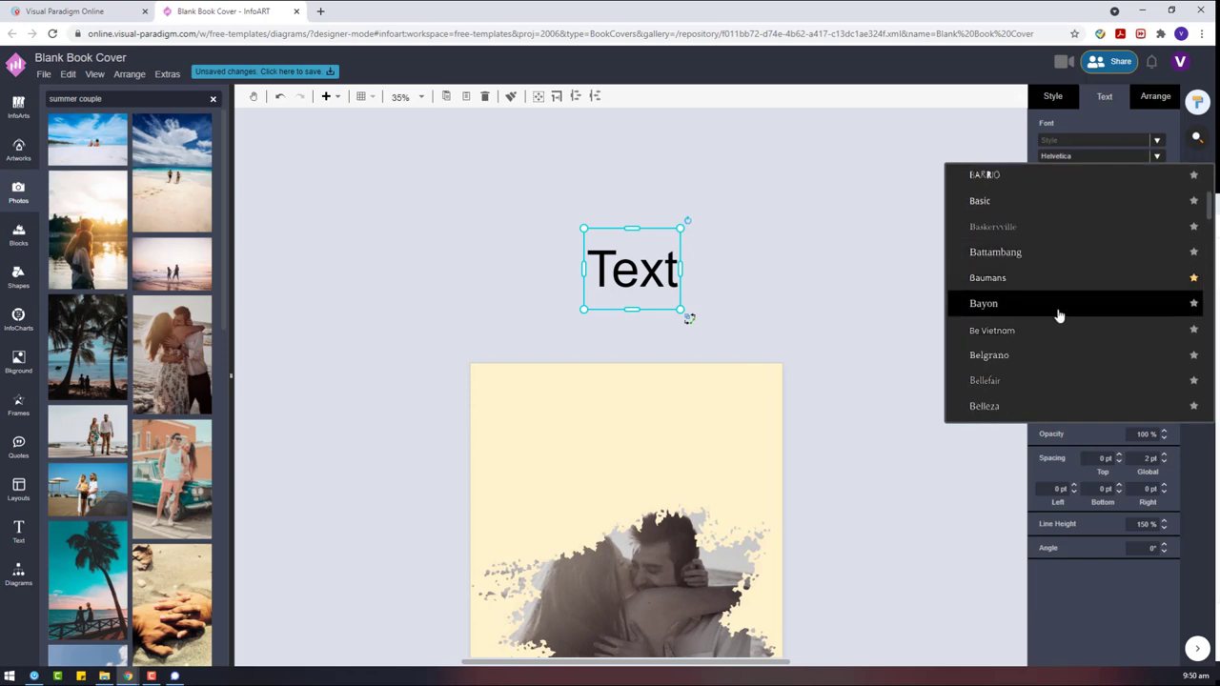
{"action": "scroll", "coordinate": [1057, 313], "scroll_direction": "down", "scroll_amount": 3}
{"action": "left_click", "coordinate": [1124, 229]}
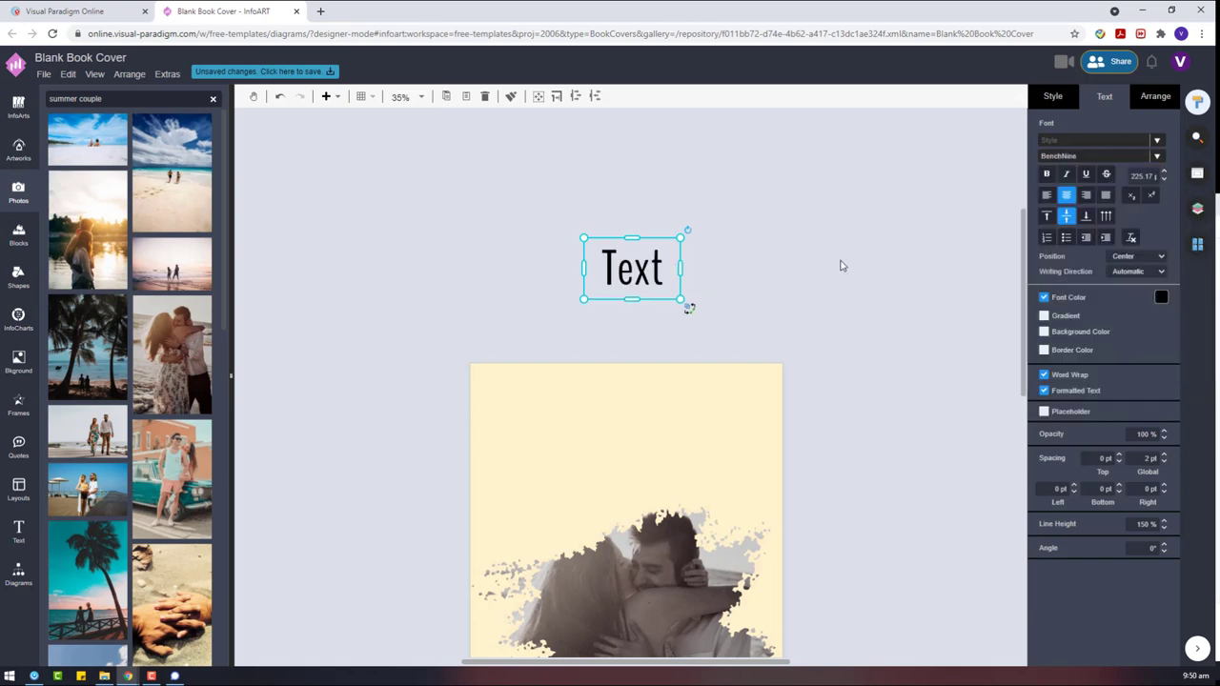
- Widen the BenchNine text box
{"action": "left_click", "coordinate": [697, 278]}
{"action": "left_click", "coordinate": [657, 262]}
{"action": "left_click_drag", "start_coordinate": [680, 298], "coordinate": [868, 289]}
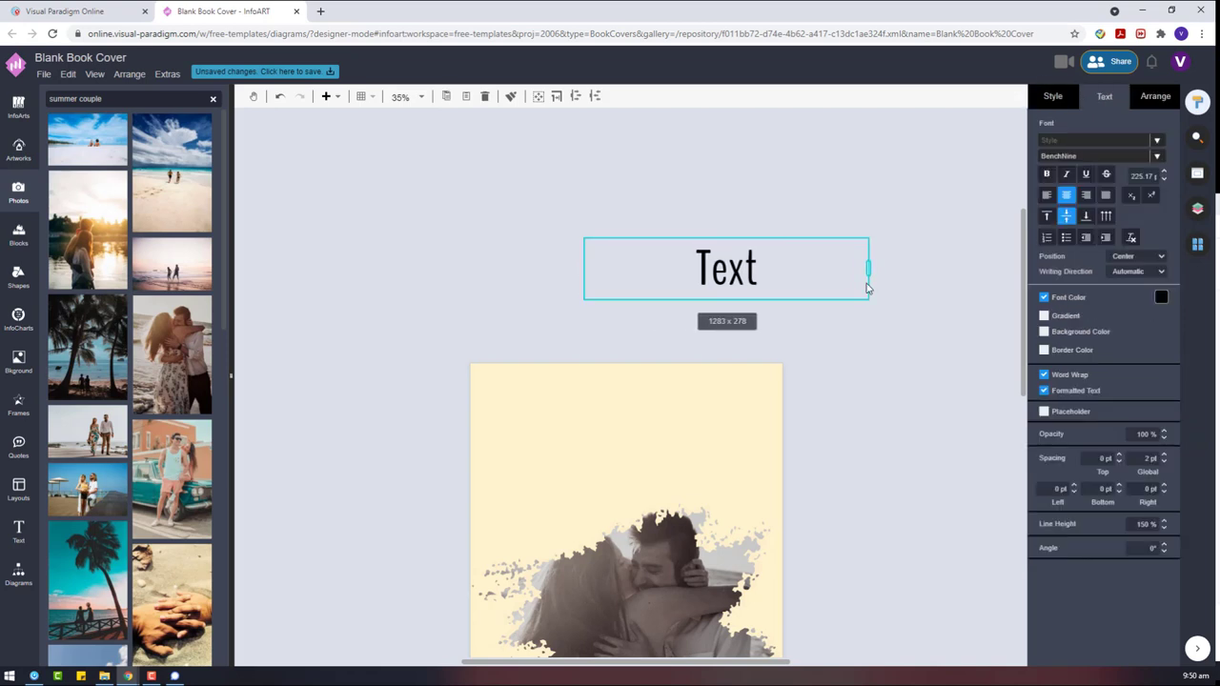
{"action": "scroll", "coordinate": [746, 223], "scroll_direction": "down", "scroll_amount": 2}
{"action": "scroll", "coordinate": [746, 223], "scroll_direction": "up", "scroll_amount": 2}
- Edit the text box to read 'HIS AND HER'
{"action": "double_click", "coordinate": [748, 267]}
{"action": "type", "text": "H"}
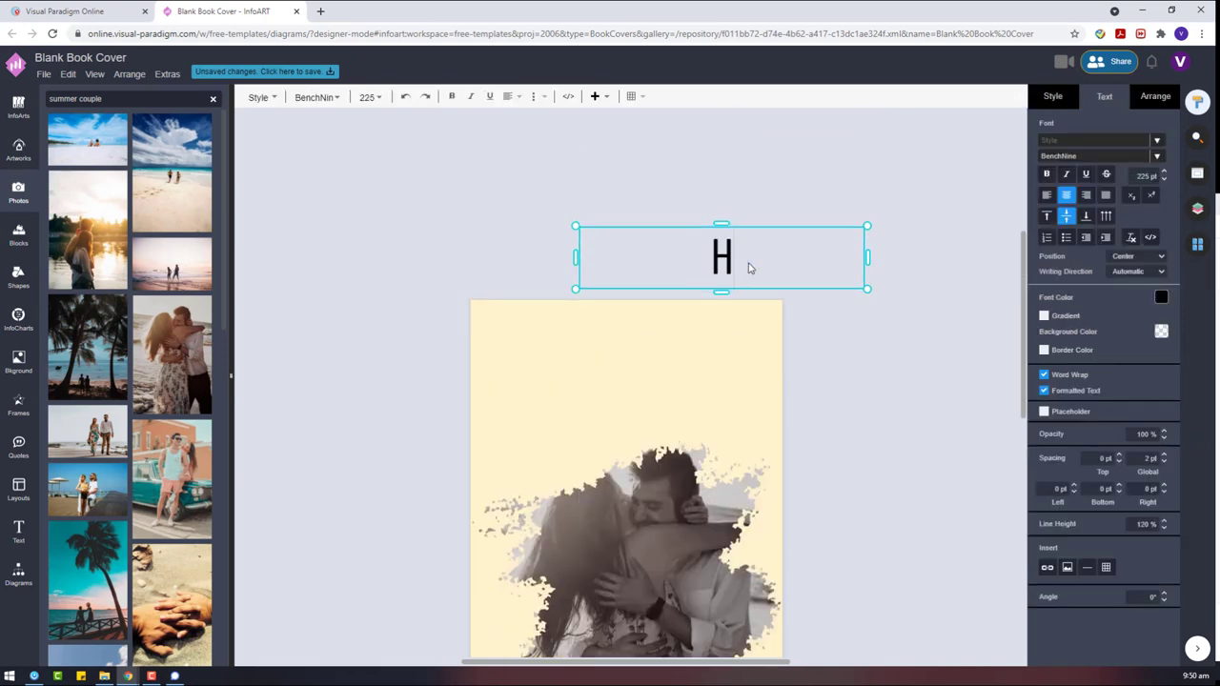
{"action": "type", "text": "is & Her"}
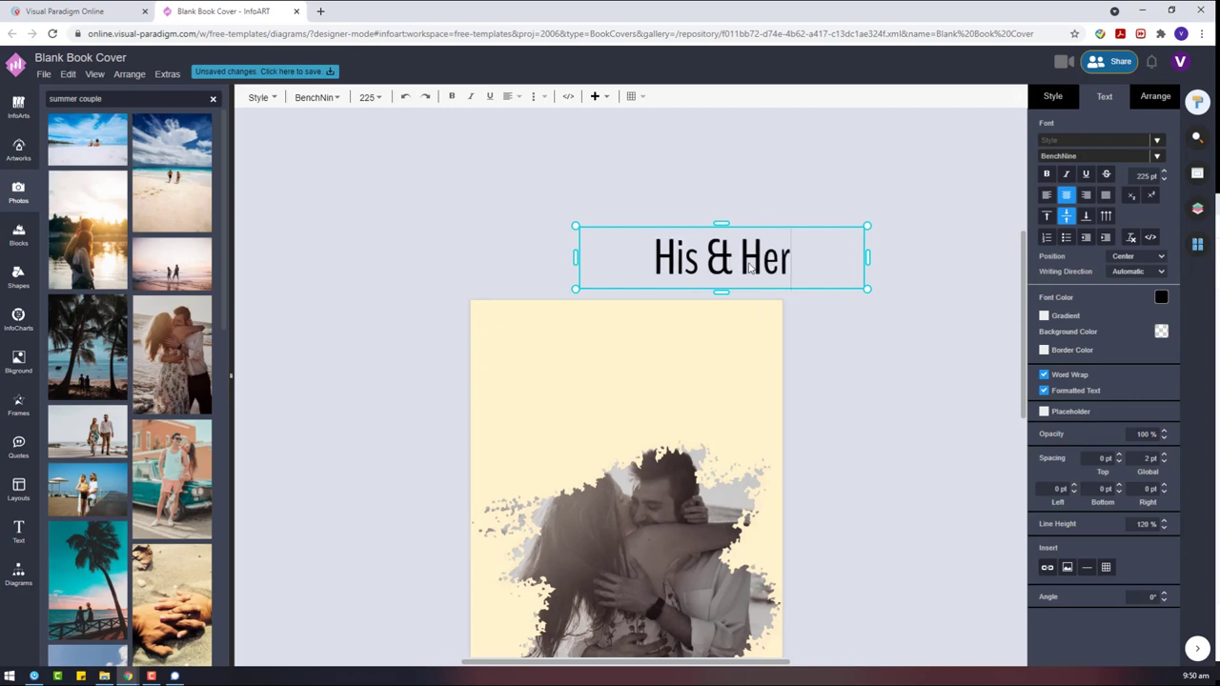
{"action": "double_click", "coordinate": [688, 259]}
{"action": "key", "text": "ctrl+a"}
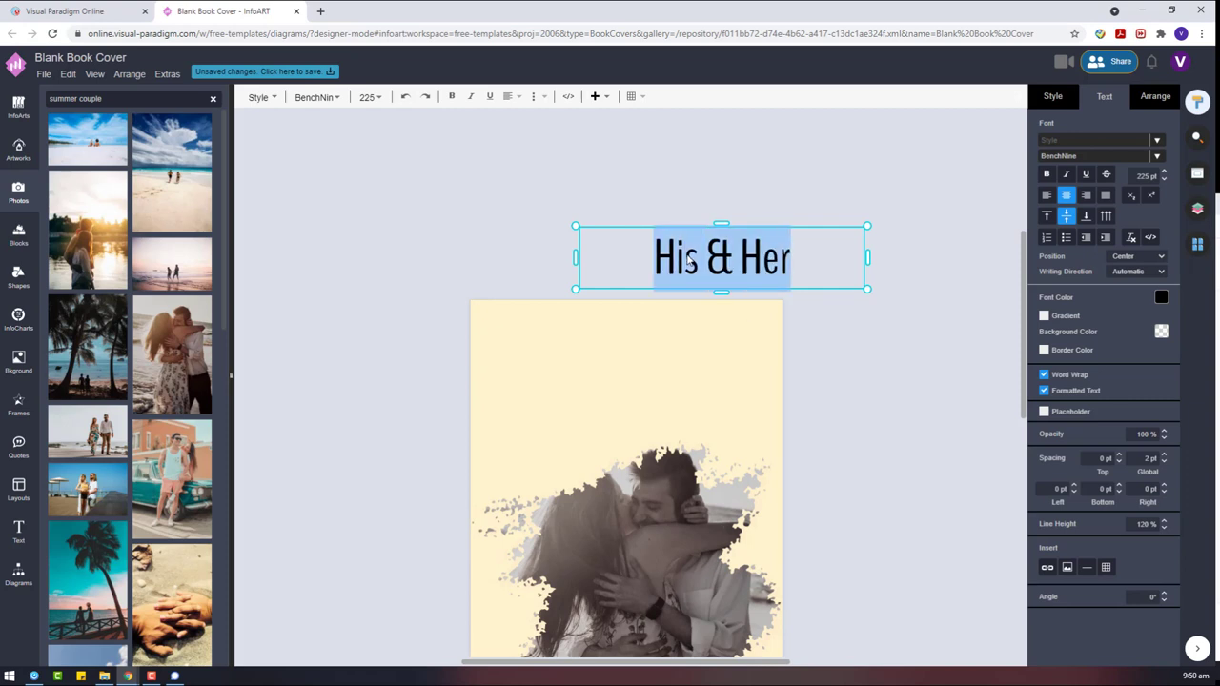
{"action": "type", "text": "HIS & HER"}
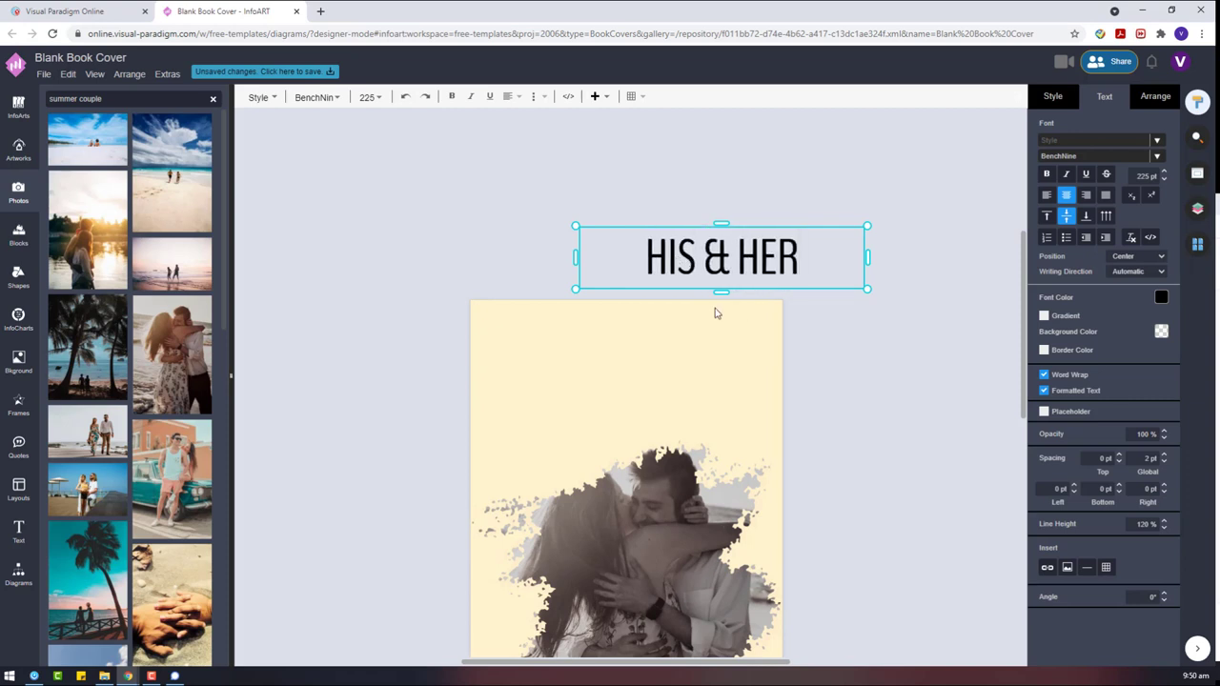
{"action": "double_click", "coordinate": [721, 257]}
{"action": "type", "text": "AND"}
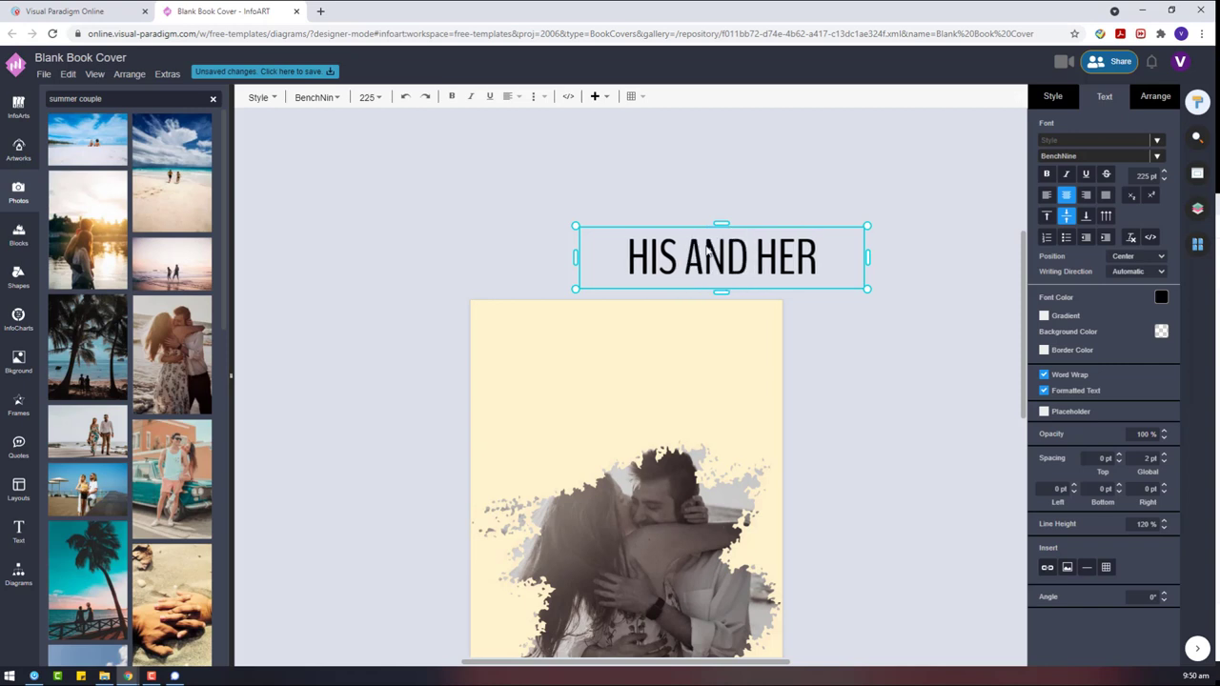
{"action": "key", "text": "Escape"}
{"action": "left_click", "coordinate": [776, 267]}
- Duplicate the title box, change it to 'SUMMER' and place it beneath HIS AND HER
{"action": "key", "text": "ctrl+d"}
{"action": "double_click", "coordinate": [770, 340]}
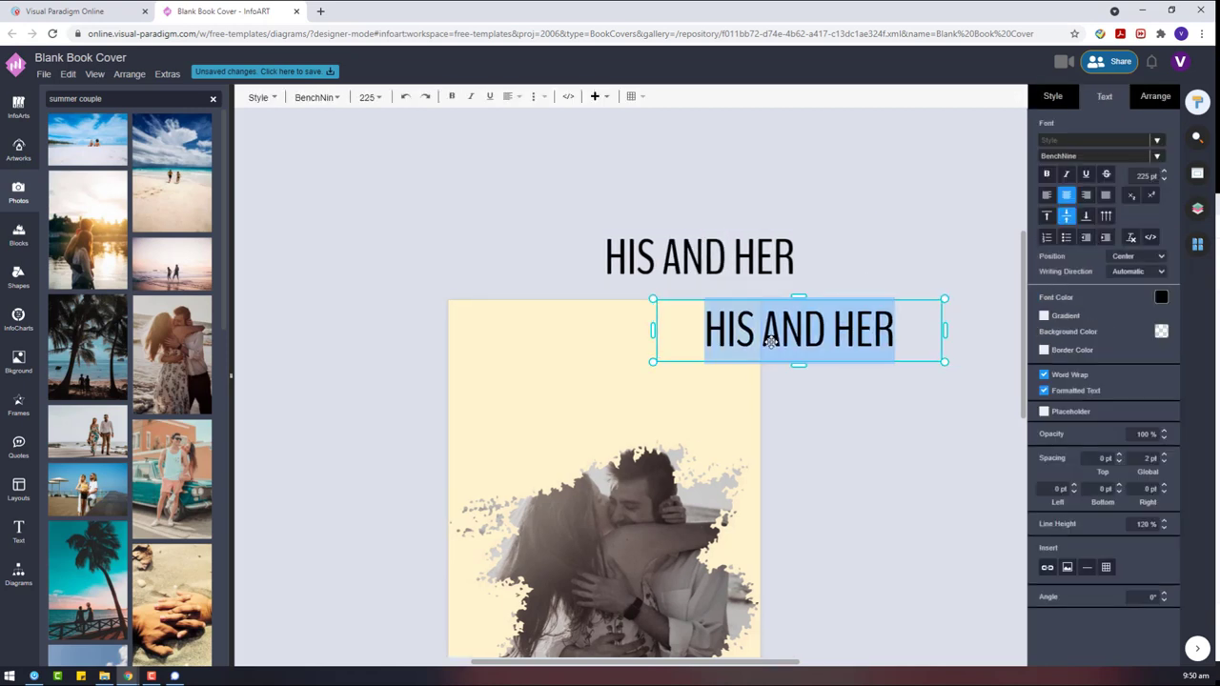
{"action": "type", "text": "SUMMER"}
{"action": "key", "text": "Escape"}
{"action": "left_click_drag", "start_coordinate": [781, 343], "coordinate": [680, 317]}
- Resize both title lines together and move them to the top of the cover
{"action": "left_click_drag", "start_coordinate": [486, 198], "coordinate": [924, 393]}
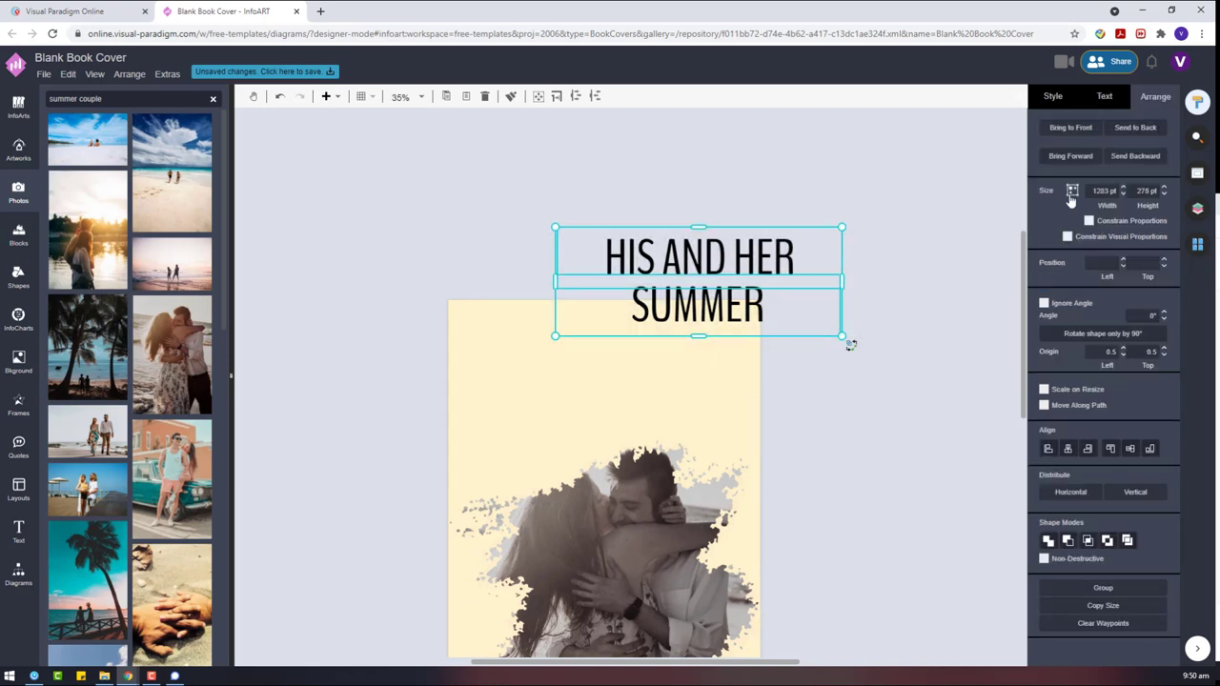
{"action": "left_click_drag", "start_coordinate": [841, 280], "coordinate": [641, 370]}
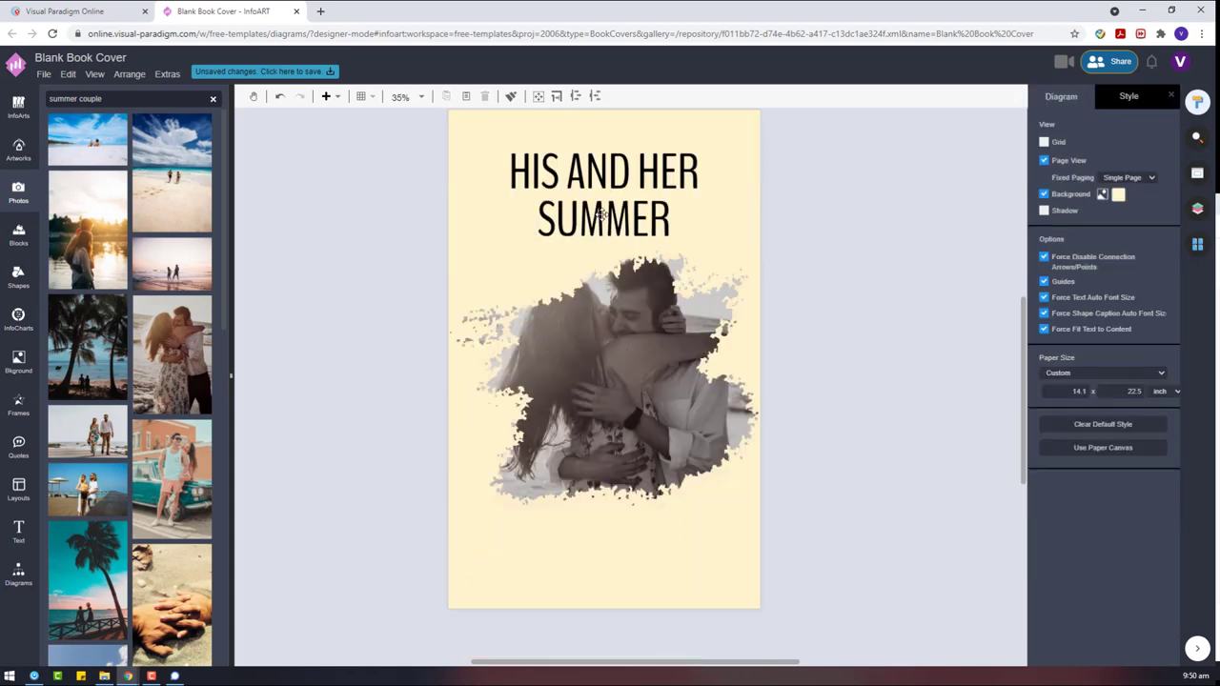
{"action": "left_click", "coordinate": [603, 344]}
{"action": "left_click_drag", "start_coordinate": [372, 219], "coordinate": [808, 397]}
{"action": "left_click_drag", "start_coordinate": [708, 376], "coordinate": [755, 378]}
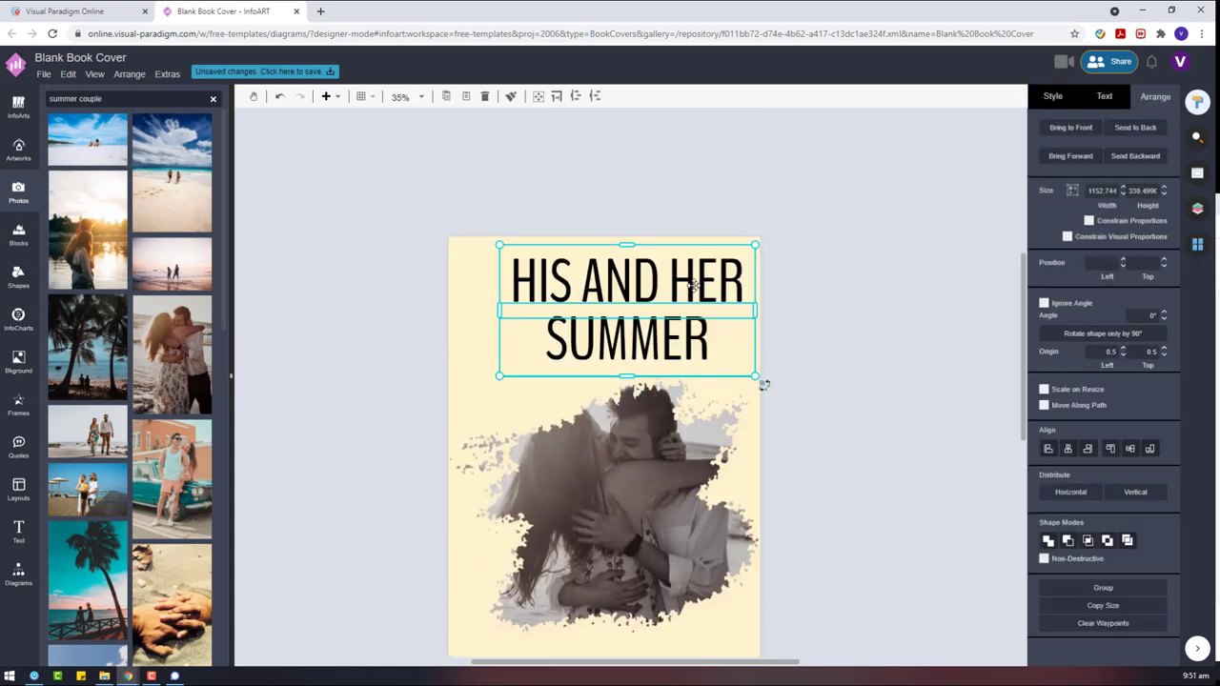
{"action": "left_click_drag", "start_coordinate": [680, 295], "coordinate": [660, 315]}
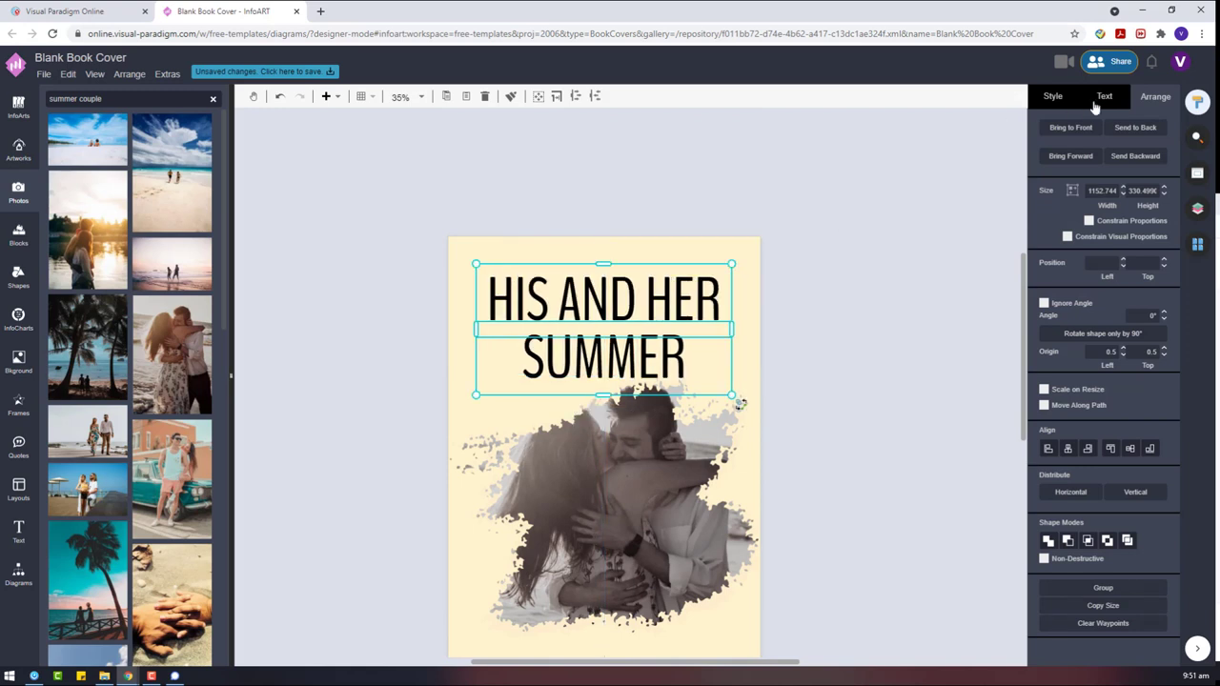
- Change the title's font colour to a warm dark brown
{"action": "left_click", "coordinate": [1103, 96]}
{"action": "left_click", "coordinate": [1160, 297]}
{"action": "left_click", "coordinate": [1123, 435]}
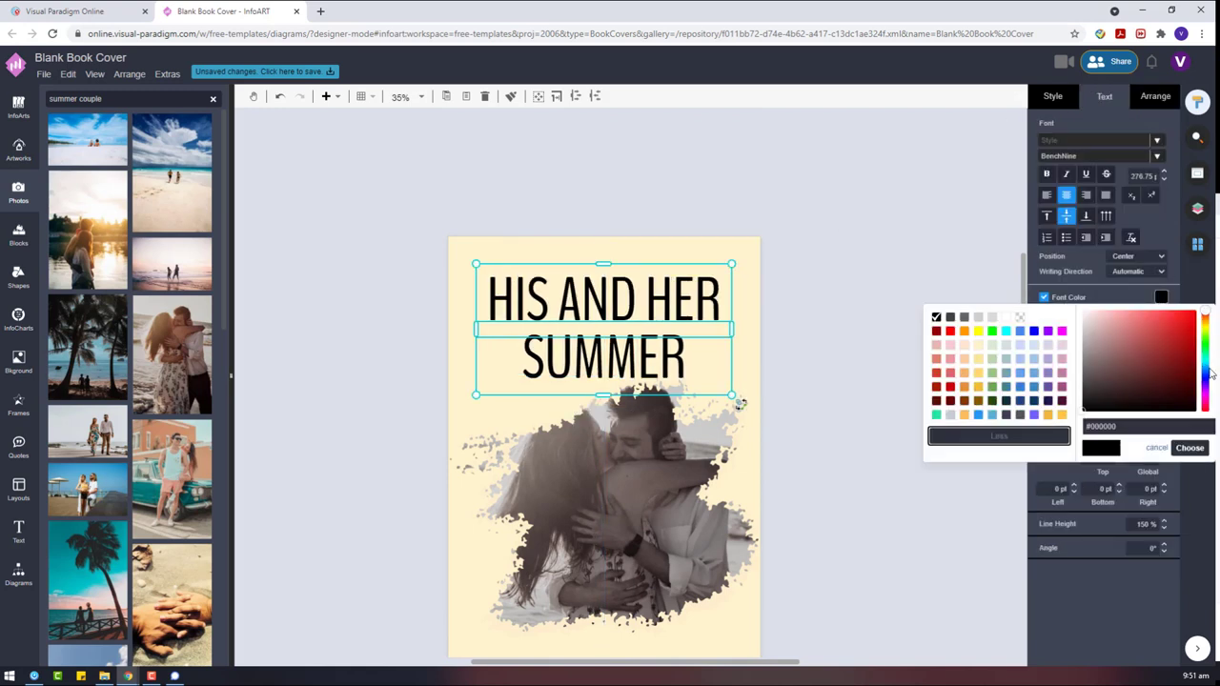
{"action": "left_click_drag", "start_coordinate": [1208, 317], "coordinate": [1207, 325]}
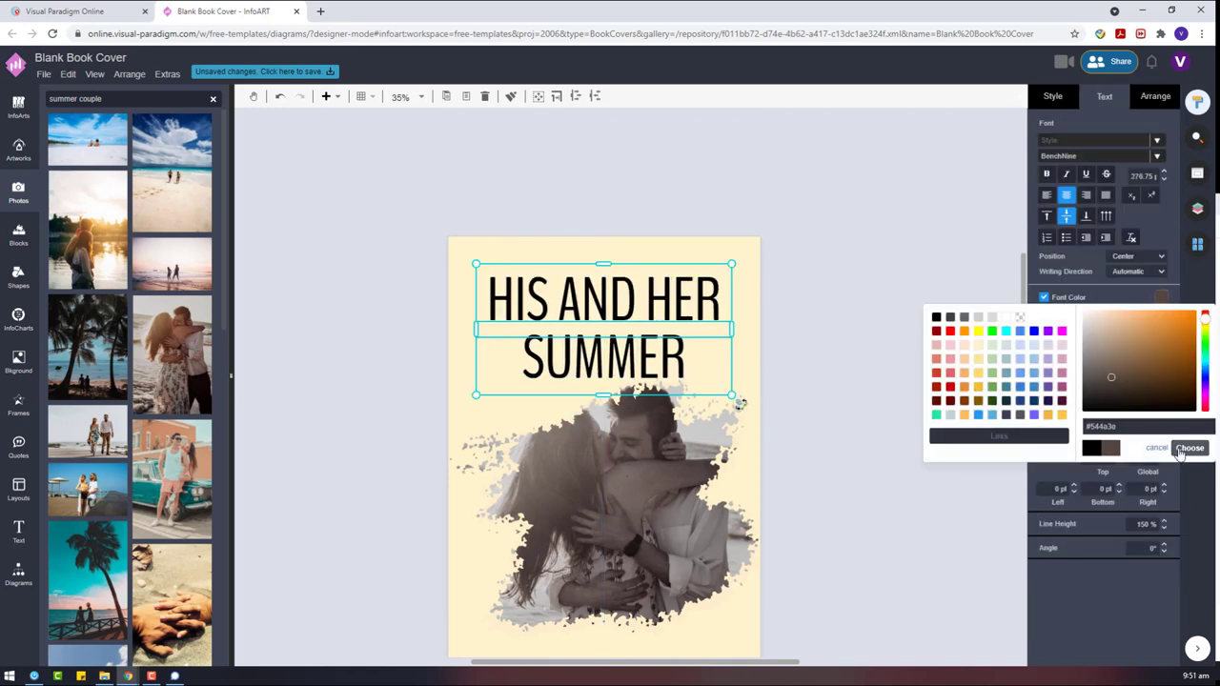
{"action": "left_click", "coordinate": [1176, 449]}
{"action": "left_click", "coordinate": [1160, 297]}
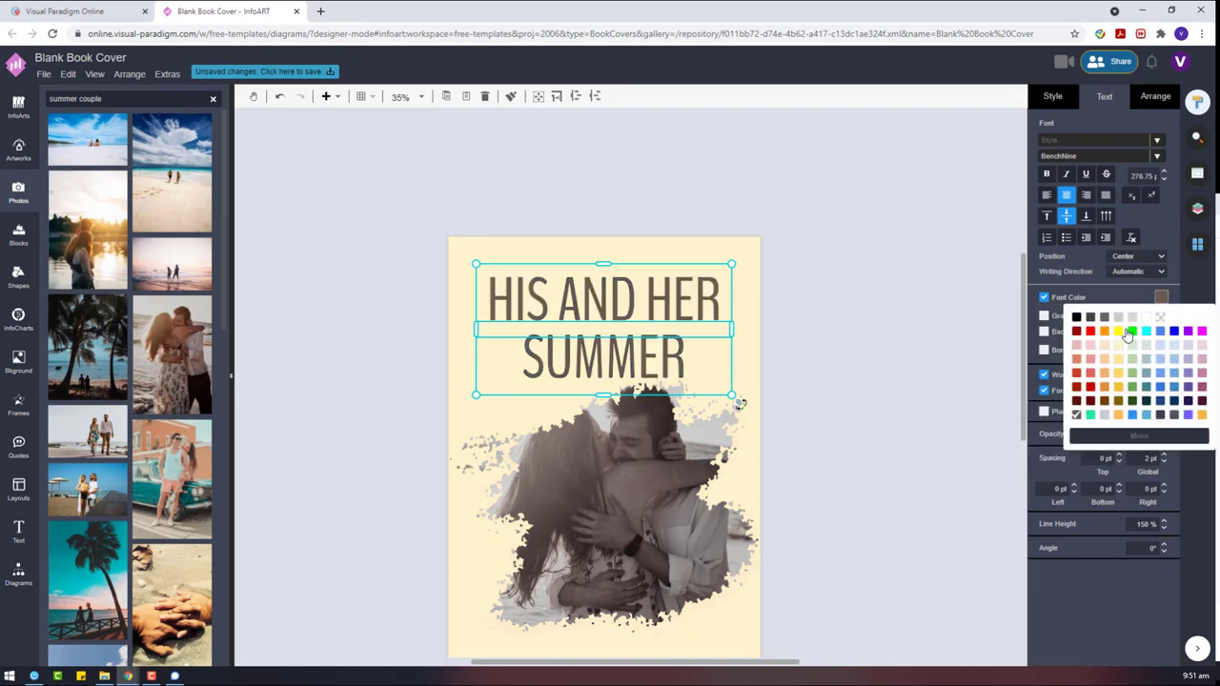
{"action": "left_click", "coordinate": [1190, 447]}
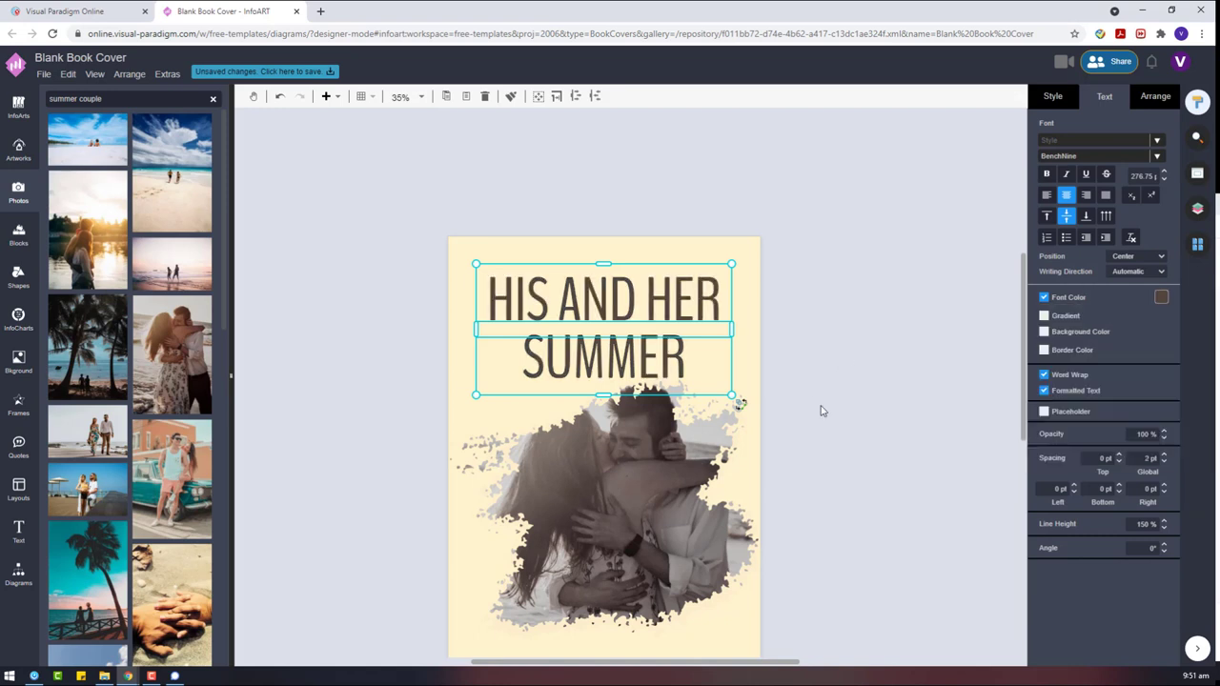
- Reposition the couple photo on the cover
{"action": "left_click", "coordinate": [819, 411]}
{"action": "scroll", "coordinate": [820, 411], "scroll_direction": "down", "scroll_amount": 1}
{"action": "left_click", "coordinate": [646, 354]}
{"action": "left_click_drag", "start_coordinate": [645, 354], "coordinate": [504, 378]}
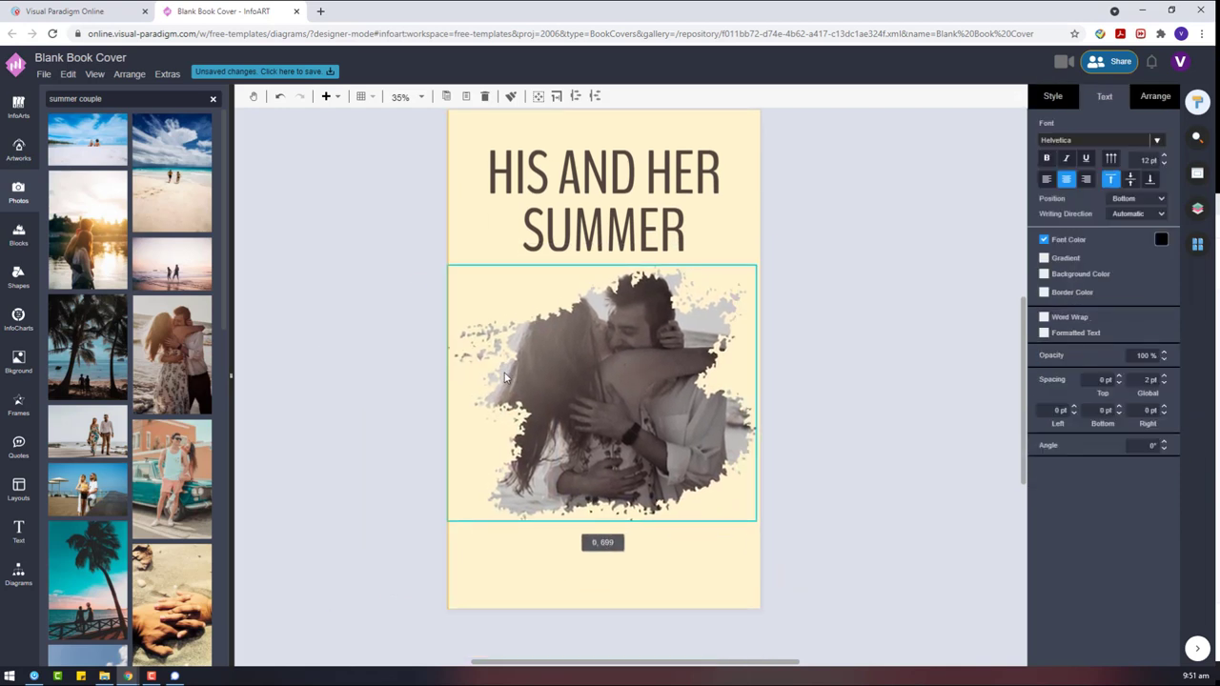
{"action": "left_click", "coordinate": [825, 289]}
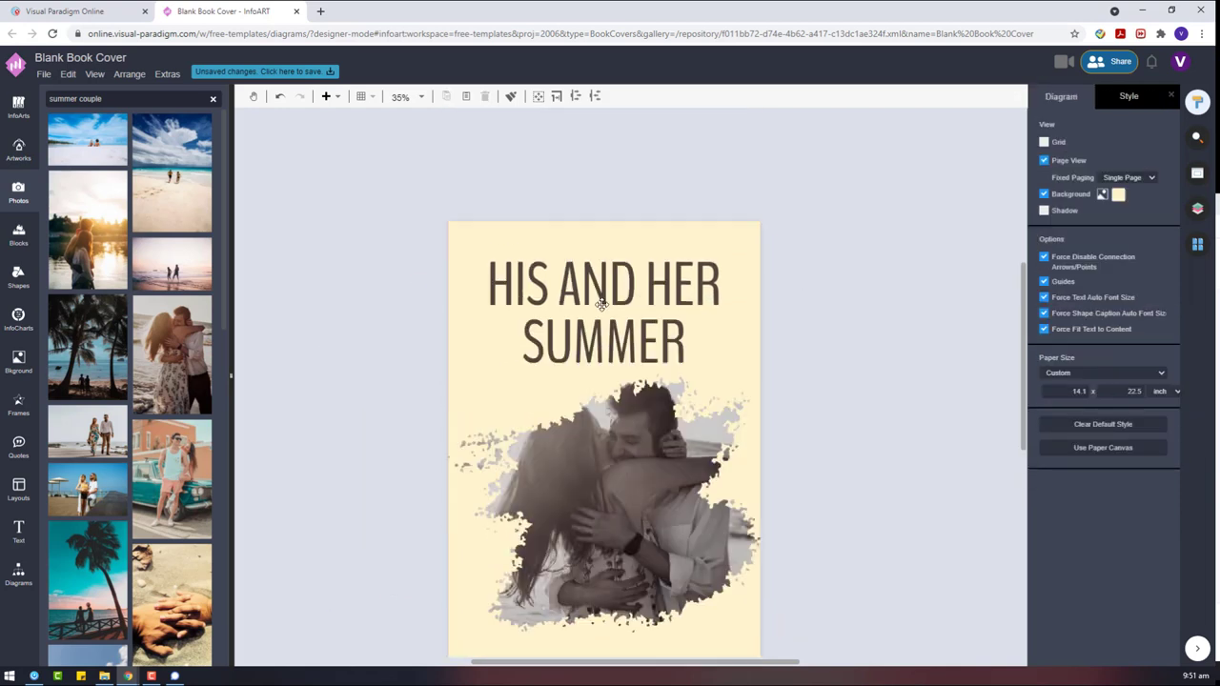
- Set the title in the Amatic SC font
{"action": "left_click", "coordinate": [601, 303]}
{"action": "left_click", "coordinate": [1061, 155]}
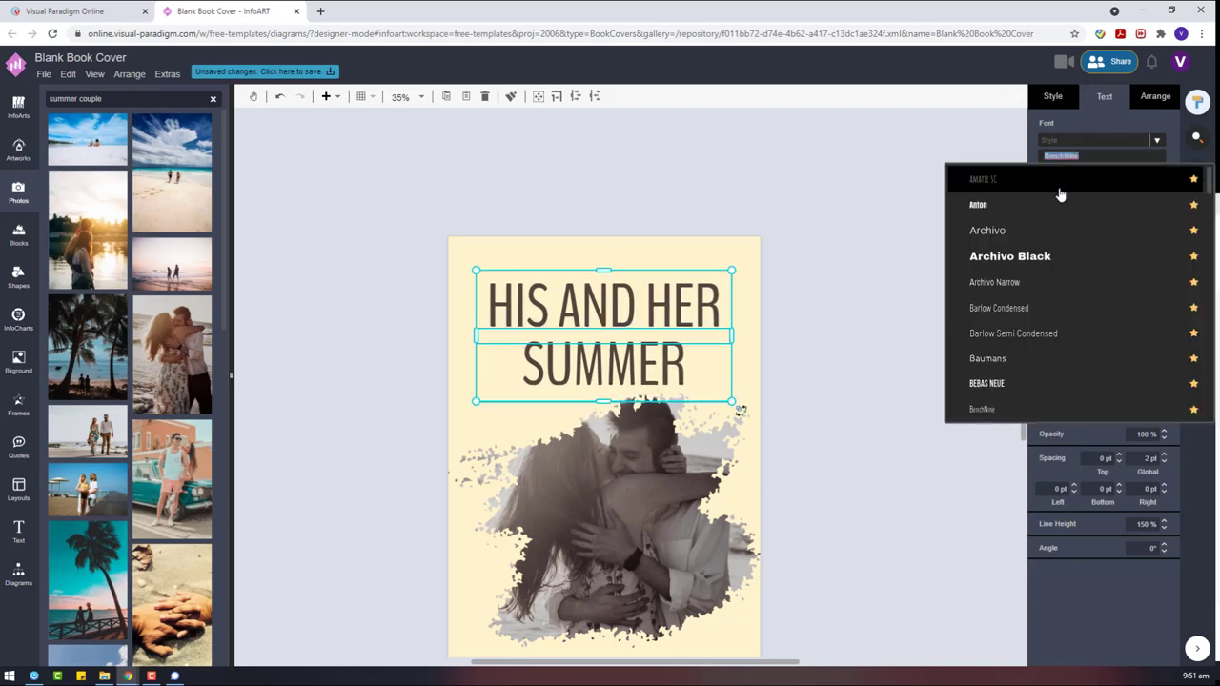
{"action": "left_click", "coordinate": [1059, 190]}
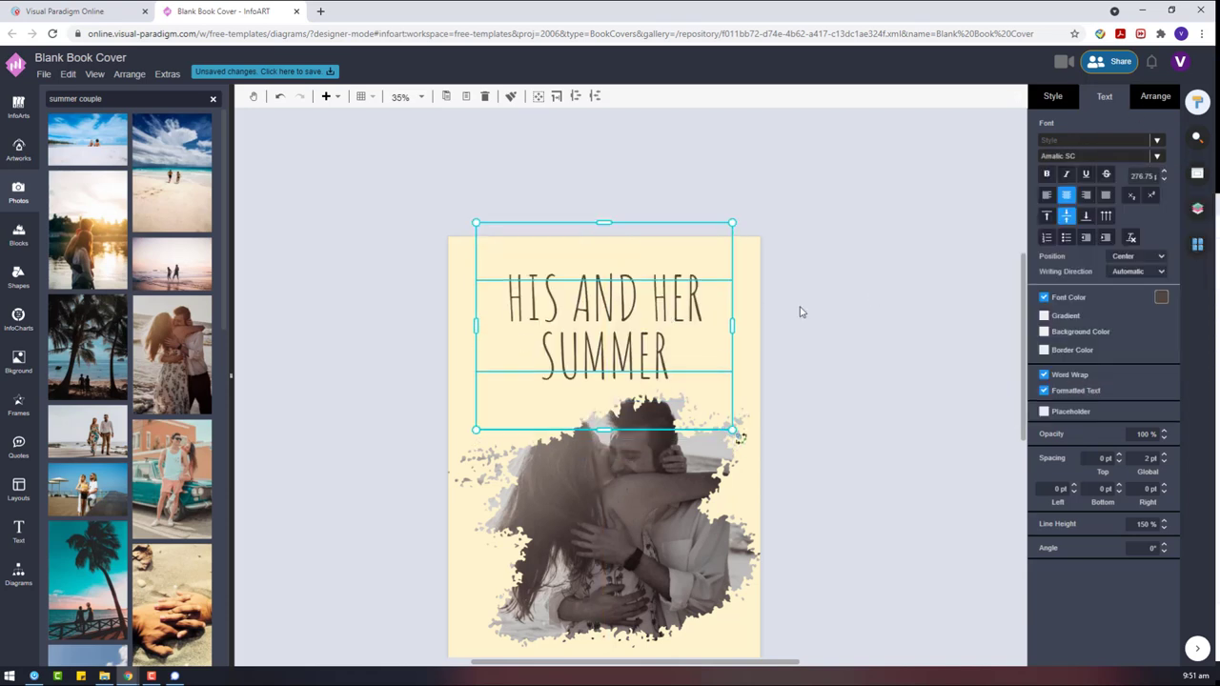
{"action": "left_click", "coordinate": [797, 308]}
{"action": "left_click", "coordinate": [735, 251]}
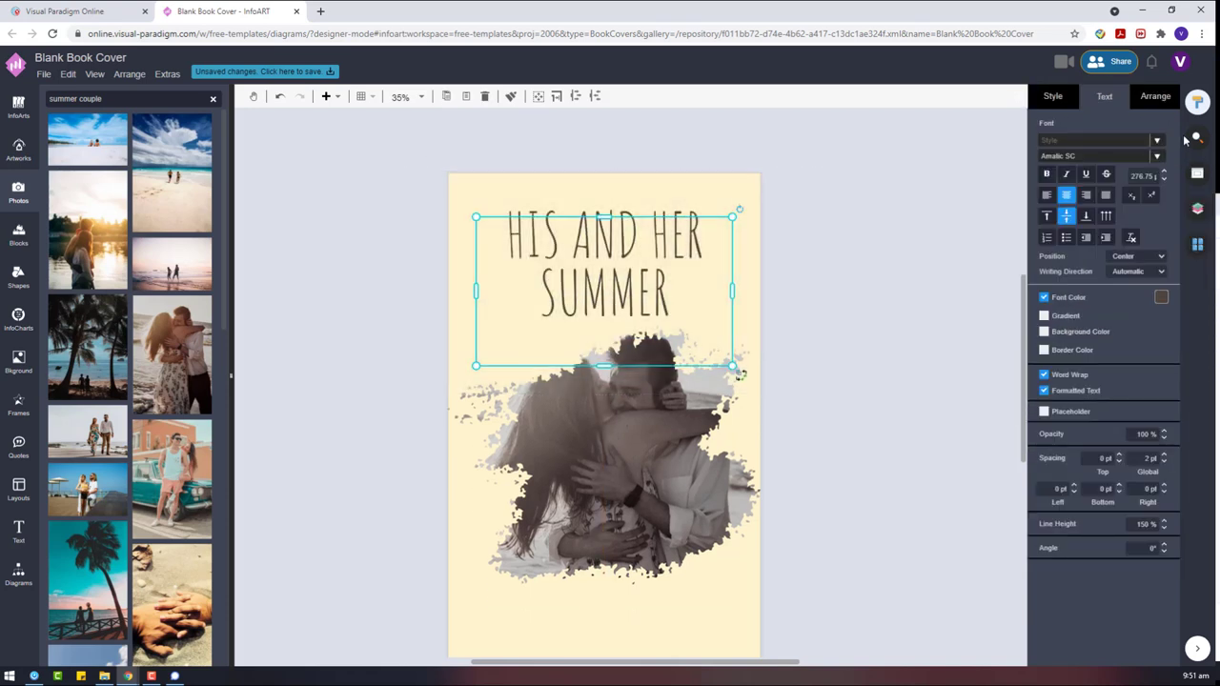
- Move SUMMER below HIS AND HER and select both title lines
{"action": "left_click", "coordinate": [1155, 96]}
{"action": "left_click", "coordinate": [790, 318]}
{"action": "left_click_drag", "start_coordinate": [638, 269], "coordinate": [636, 303]}
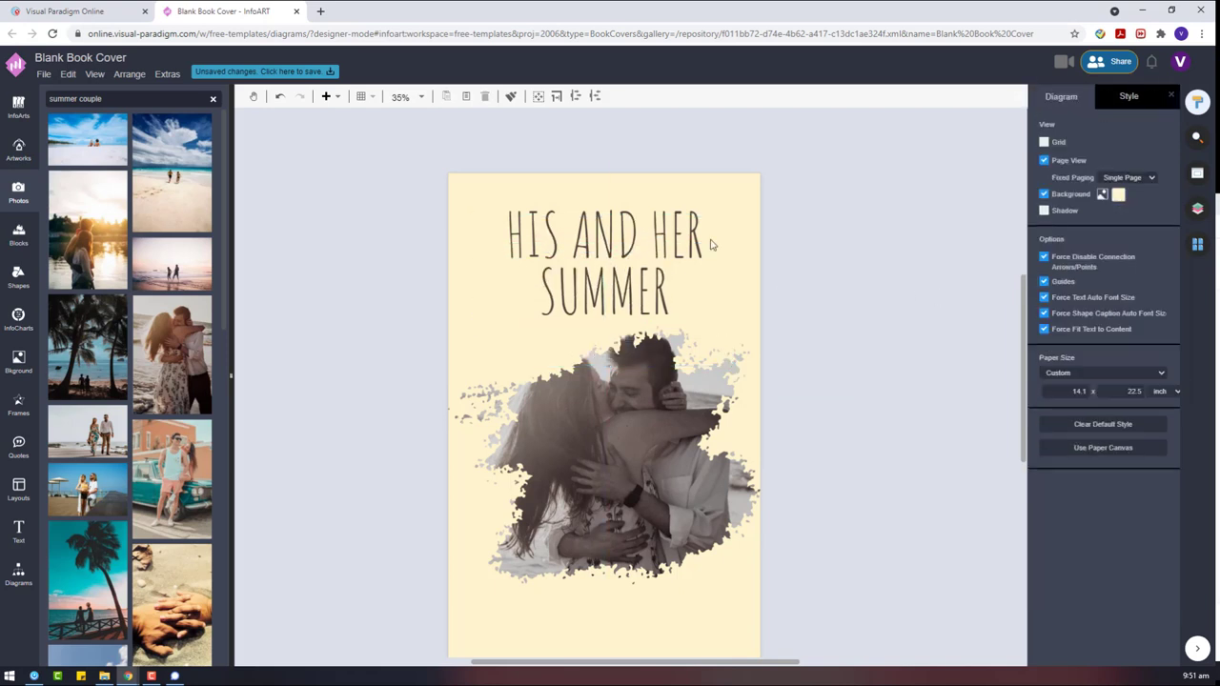
{"action": "left_click_drag", "start_coordinate": [346, 158], "coordinate": [839, 333]}
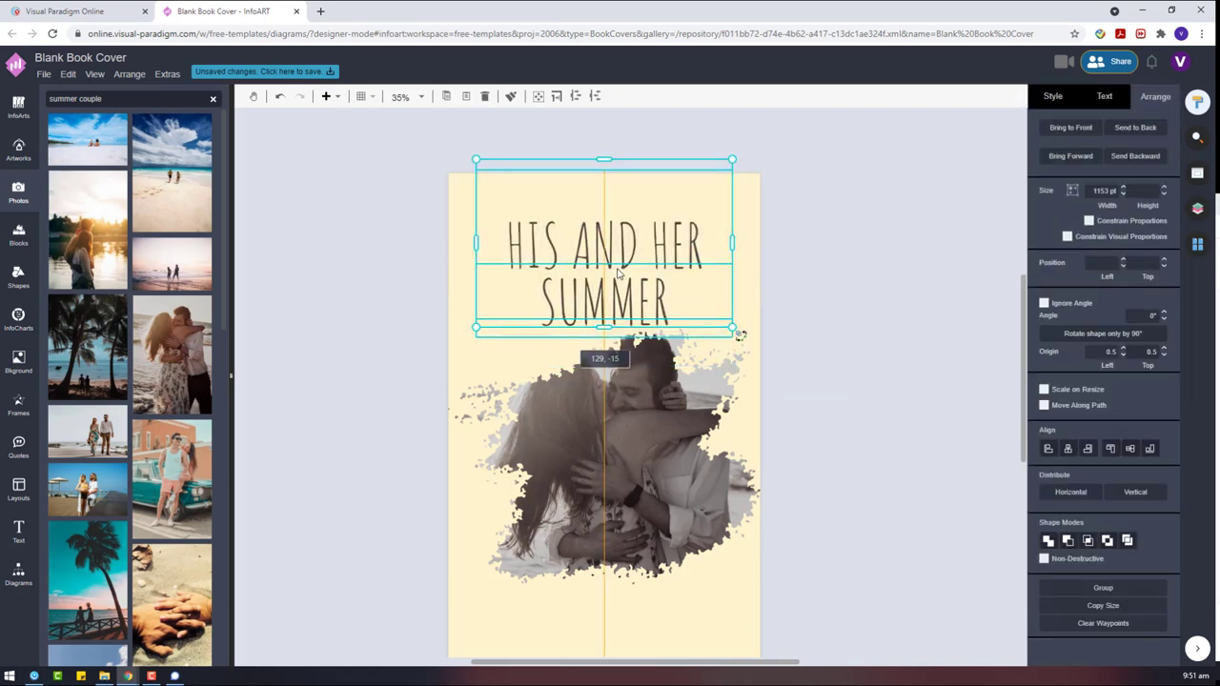
- Make a copy of the SUMMER text box
{"action": "left_click", "coordinate": [795, 289]}
{"action": "left_click", "coordinate": [612, 305]}
{"action": "left_click_drag", "start_coordinate": [614, 305], "coordinate": [814, 341]}
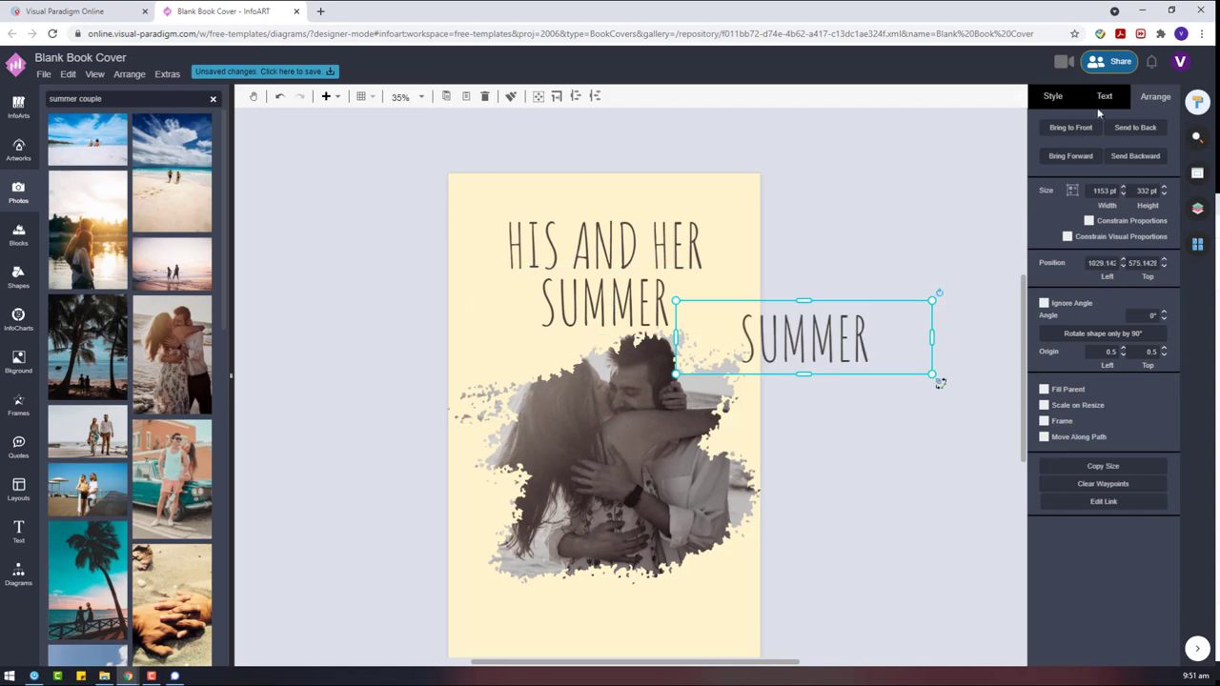
{"action": "left_click", "coordinate": [1102, 99]}
{"action": "left_click", "coordinate": [1068, 158]}
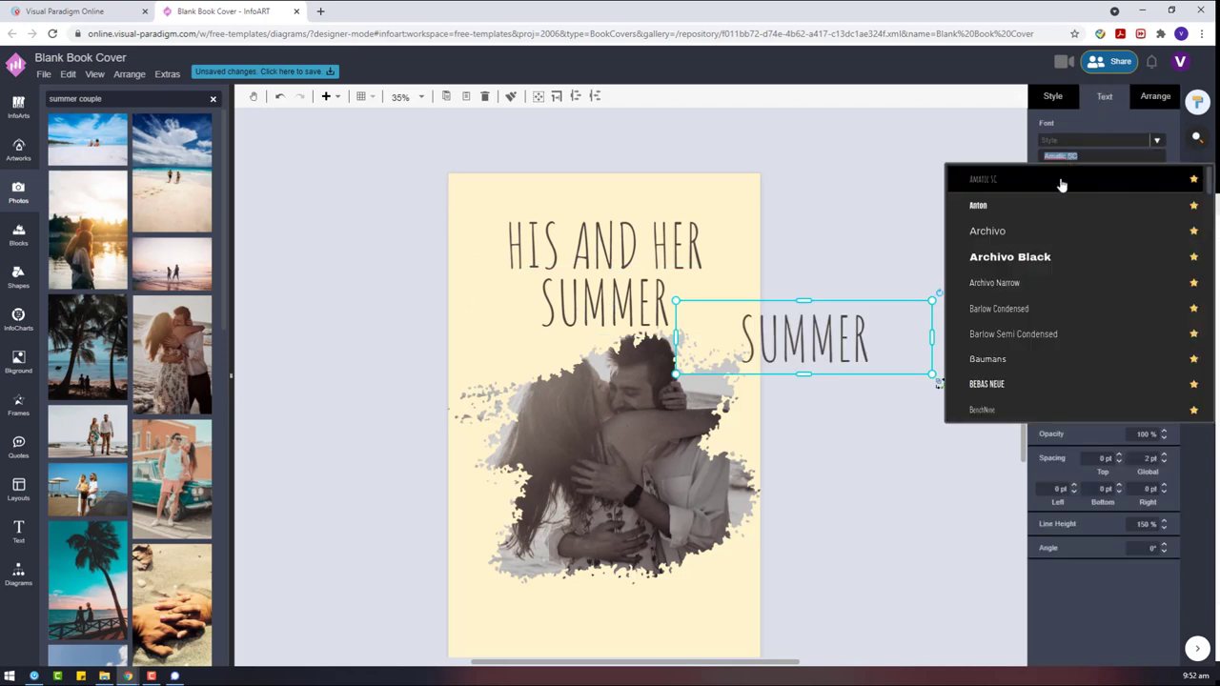
- Shrink the copy to 93.33 pt and place it near the cover bottom for the author name
{"action": "left_click_drag", "start_coordinate": [819, 327], "coordinate": [659, 483]}
{"action": "left_click_drag", "start_coordinate": [780, 539], "coordinate": [772, 529]}
{"action": "left_click_drag", "start_coordinate": [667, 516], "coordinate": [634, 493]}
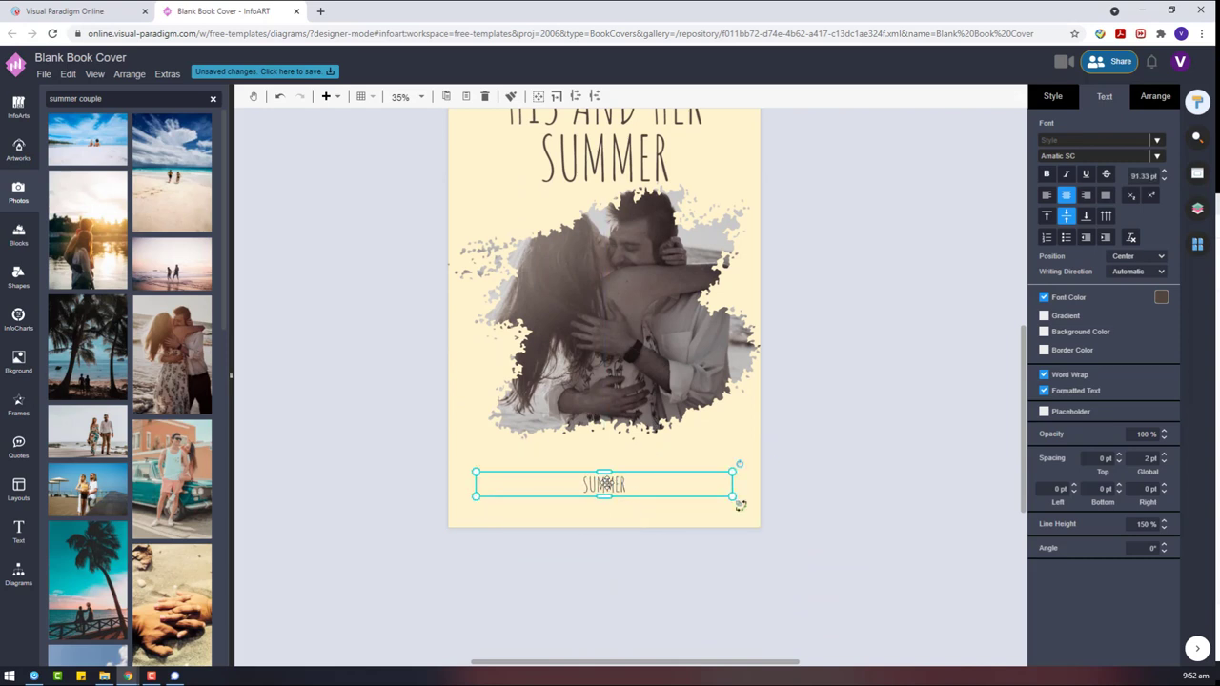
{"action": "double_click", "coordinate": [607, 482]}
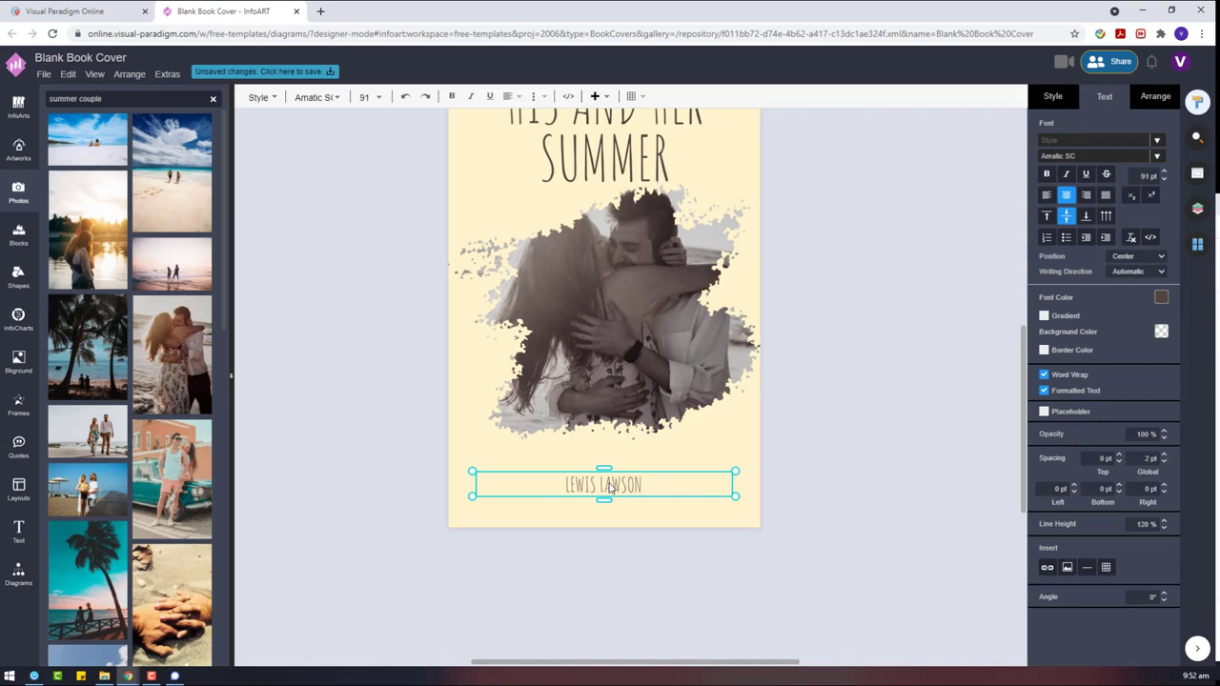
- Enlarge the author text and extend the author name with the surname
{"action": "left_click", "coordinate": [662, 563]}
{"action": "left_click", "coordinate": [657, 470]}
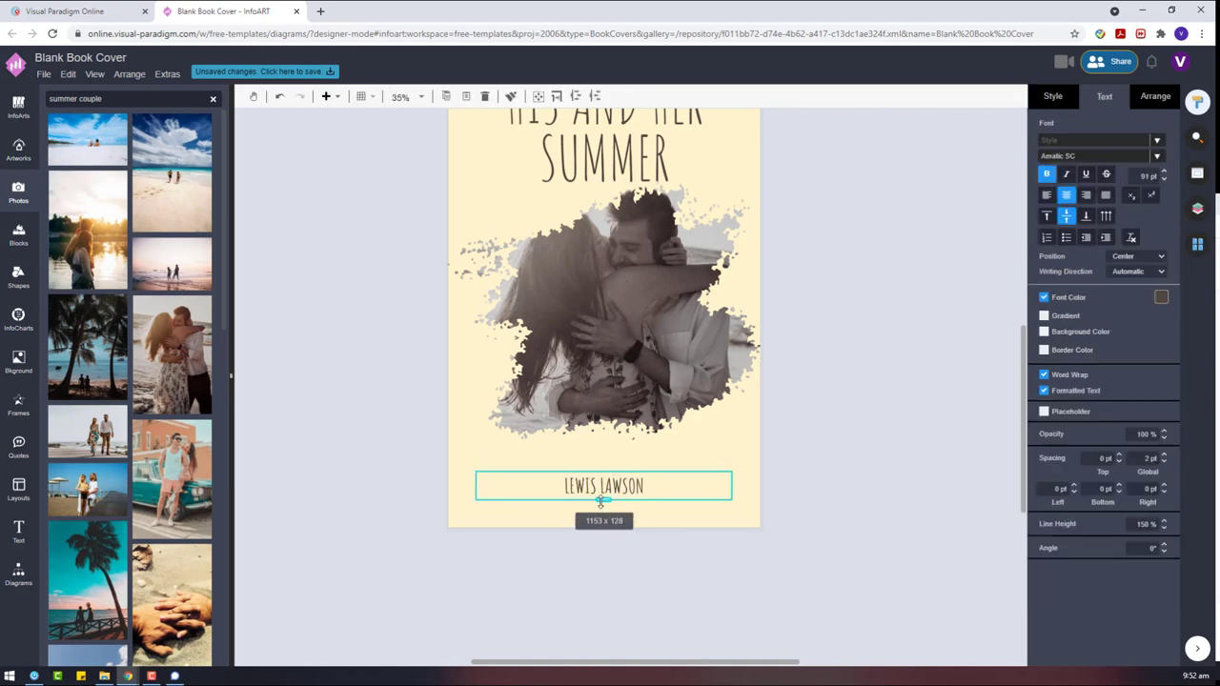
{"action": "left_click_drag", "start_coordinate": [740, 505], "coordinate": [740, 521]}
{"action": "double_click", "coordinate": [669, 490]}
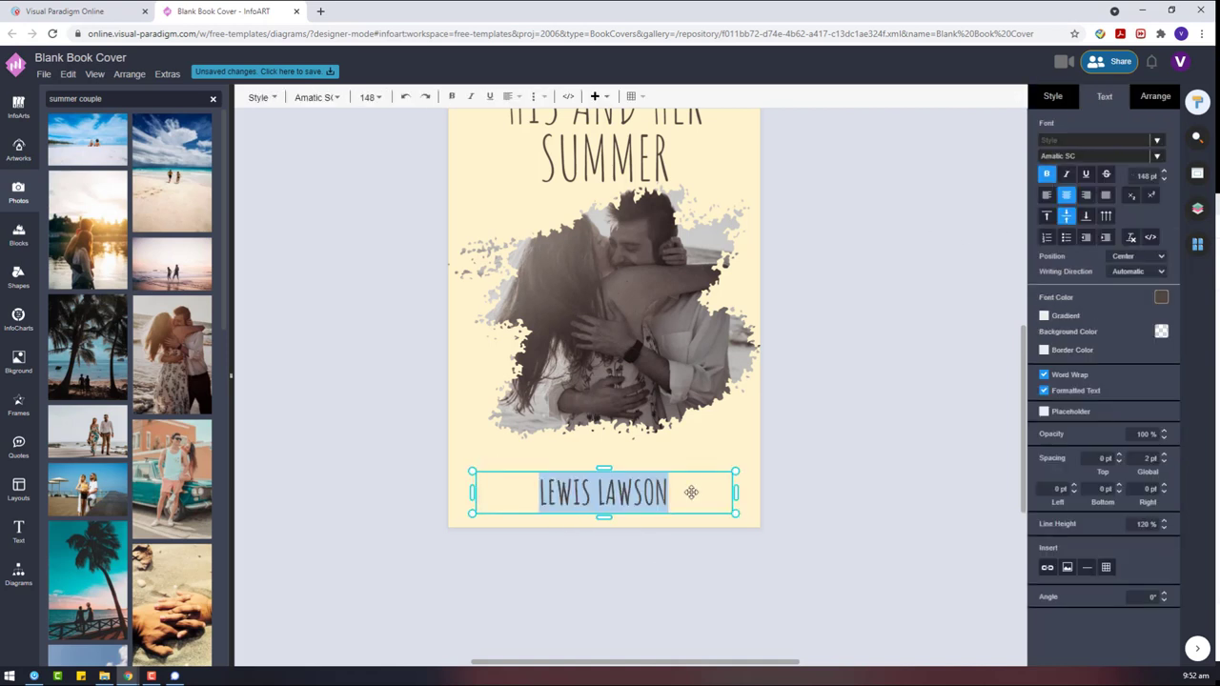
{"action": "type", "text": "JENSON"}
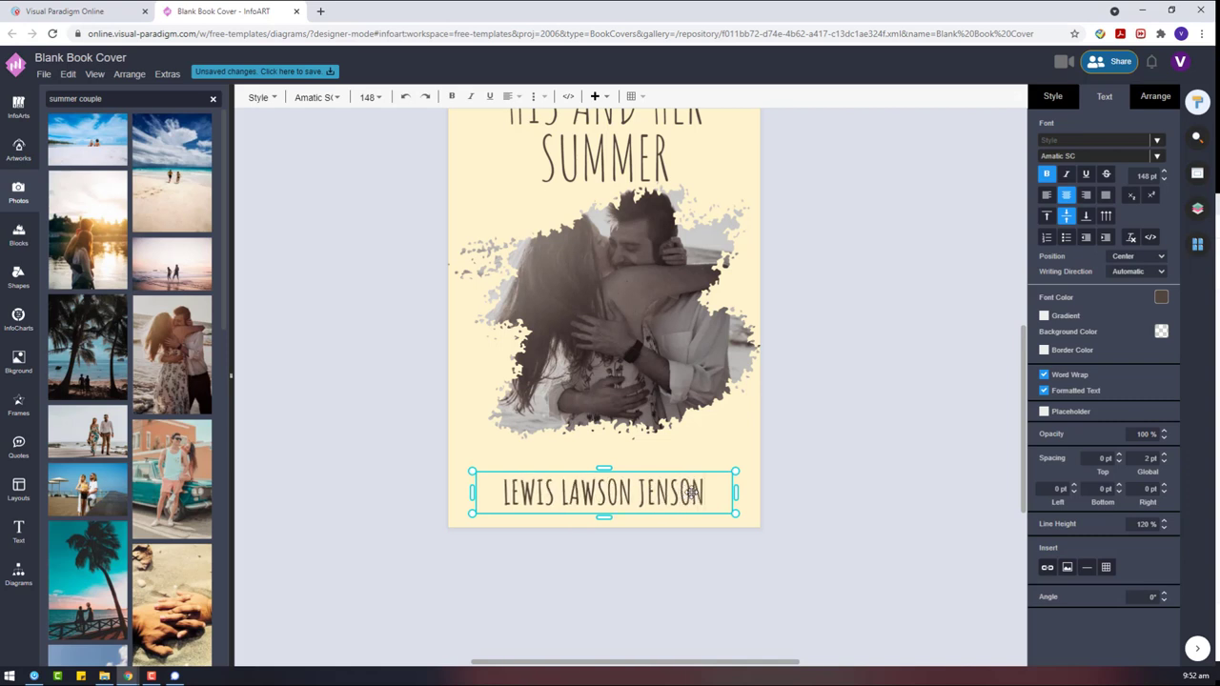
{"action": "key", "text": "Escape"}
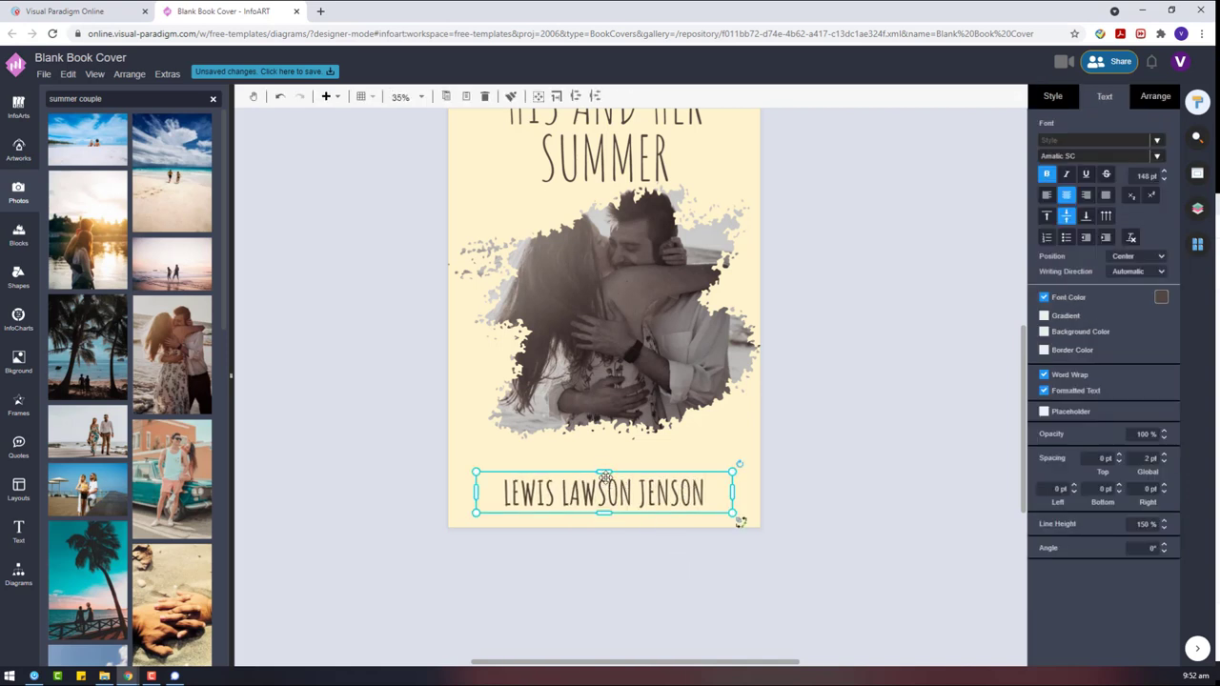
- Shrink the author box, cut the name to first name plus initials, and copy it below the cover
{"action": "left_click_drag", "start_coordinate": [604, 474], "coordinate": [617, 486]}
{"action": "double_click", "coordinate": [604, 499]}
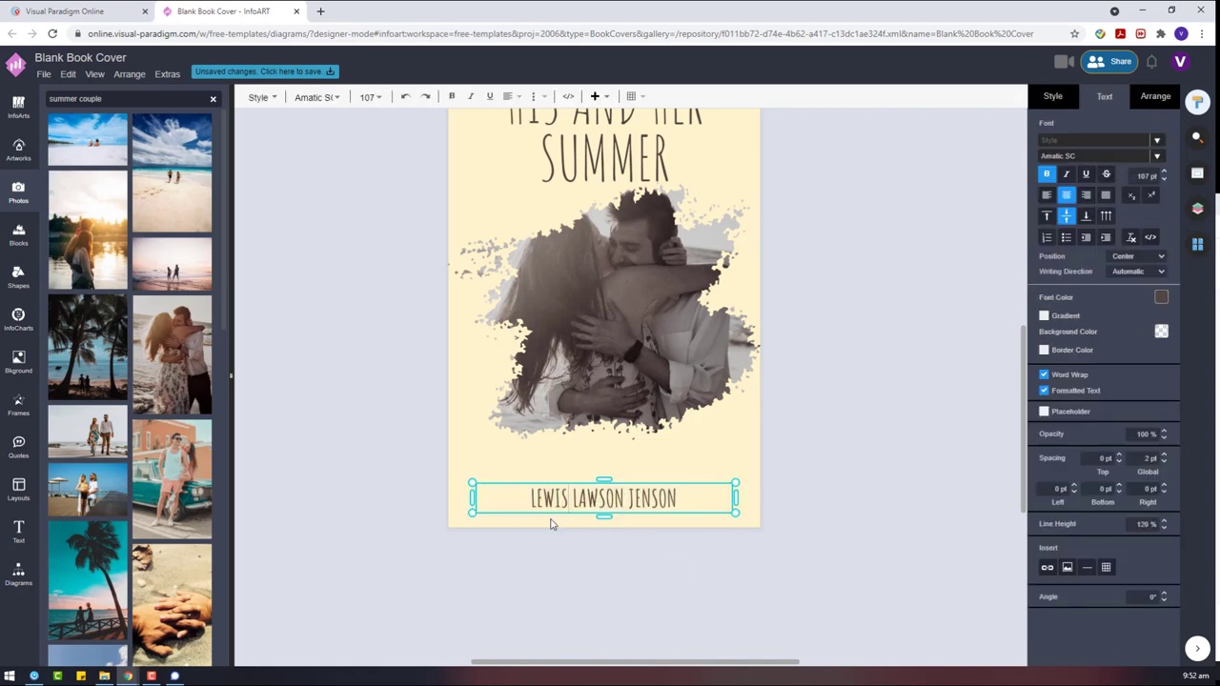
{"action": "left_click", "coordinate": [568, 498]}
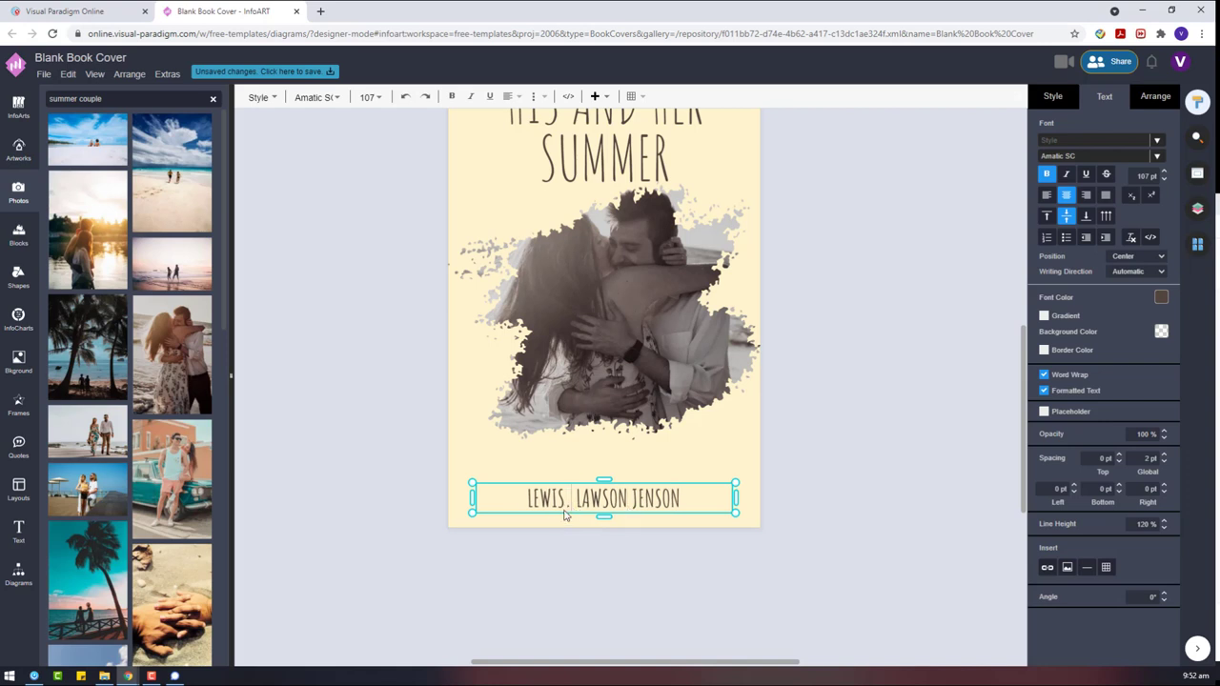
{"action": "left_click_drag", "start_coordinate": [566, 515], "coordinate": [678, 512]}
{"action": "type", "text": "LH"}
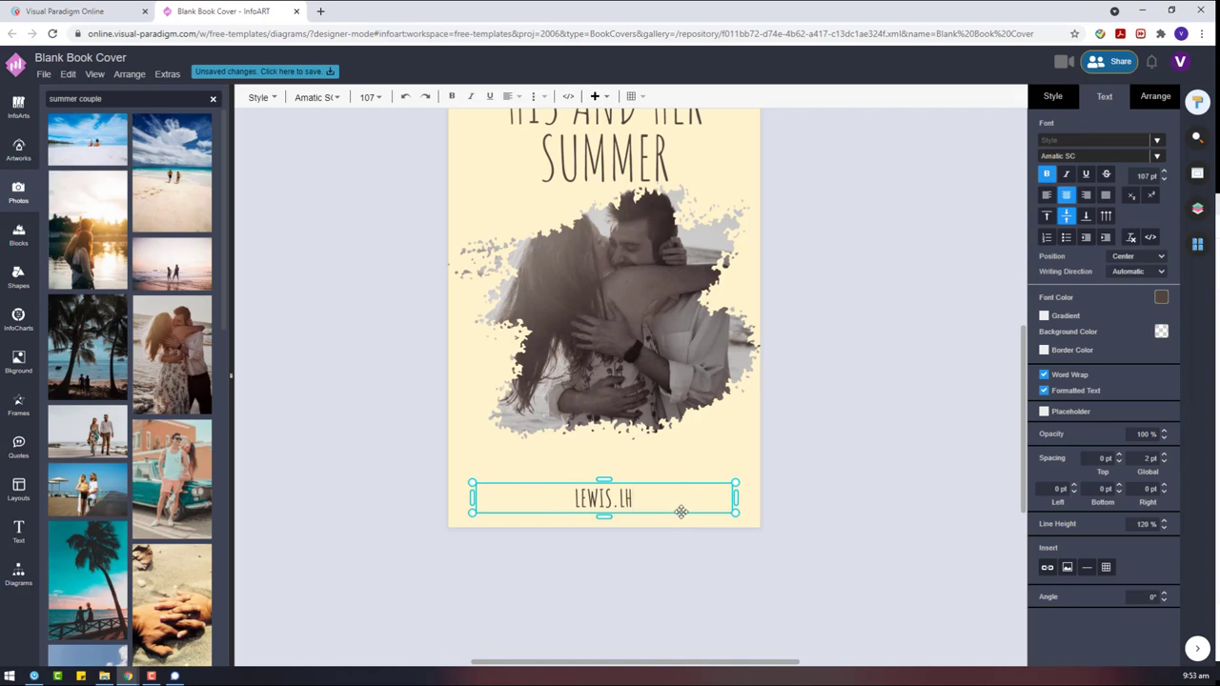
{"action": "left_click_drag", "start_coordinate": [737, 517], "coordinate": [850, 592]}
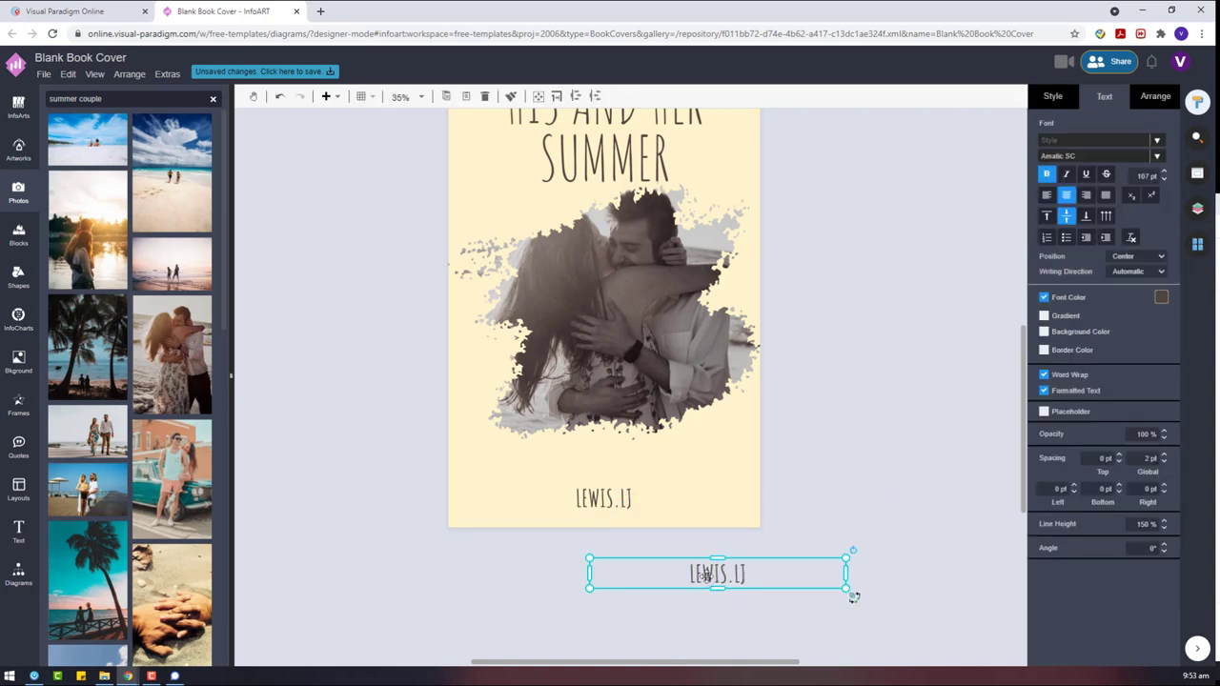
- Retype the copy as BY in Archivo Narrow, narrowed, slightly smaller, above the author line
{"action": "double_click", "coordinate": [707, 575]}
{"action": "type", "text": "BY"}
{"action": "key", "text": "Escape"}
{"action": "left_click", "coordinate": [1085, 157]}
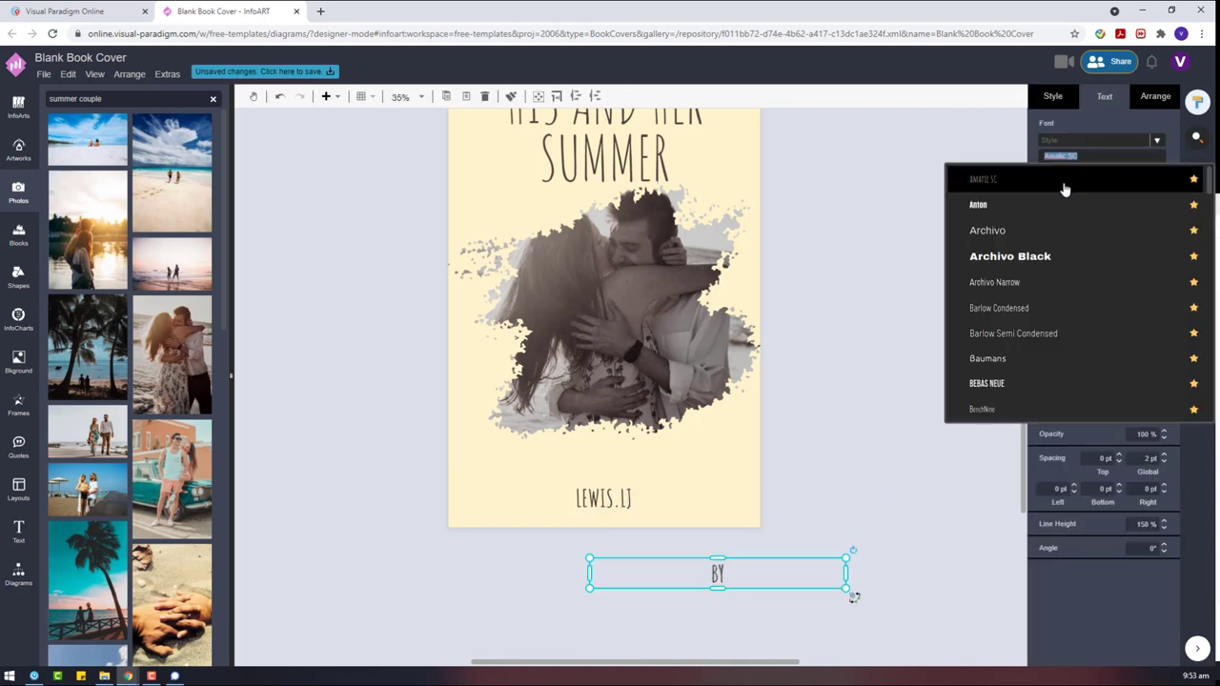
{"action": "left_click", "coordinate": [1023, 232]}
{"action": "left_click_drag", "start_coordinate": [845, 575], "coordinate": [620, 575]}
{"action": "left_click", "coordinate": [1103, 157]}
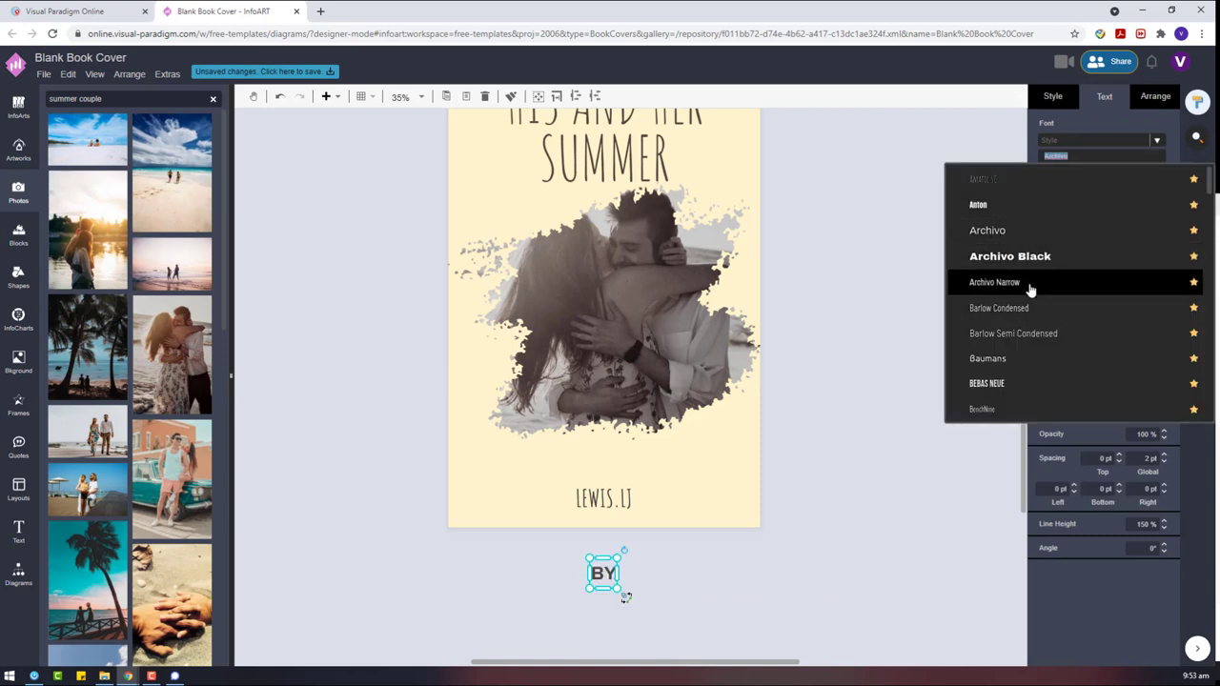
{"action": "left_click", "coordinate": [1029, 283]}
{"action": "left_click_drag", "start_coordinate": [604, 573], "coordinate": [601, 467]}
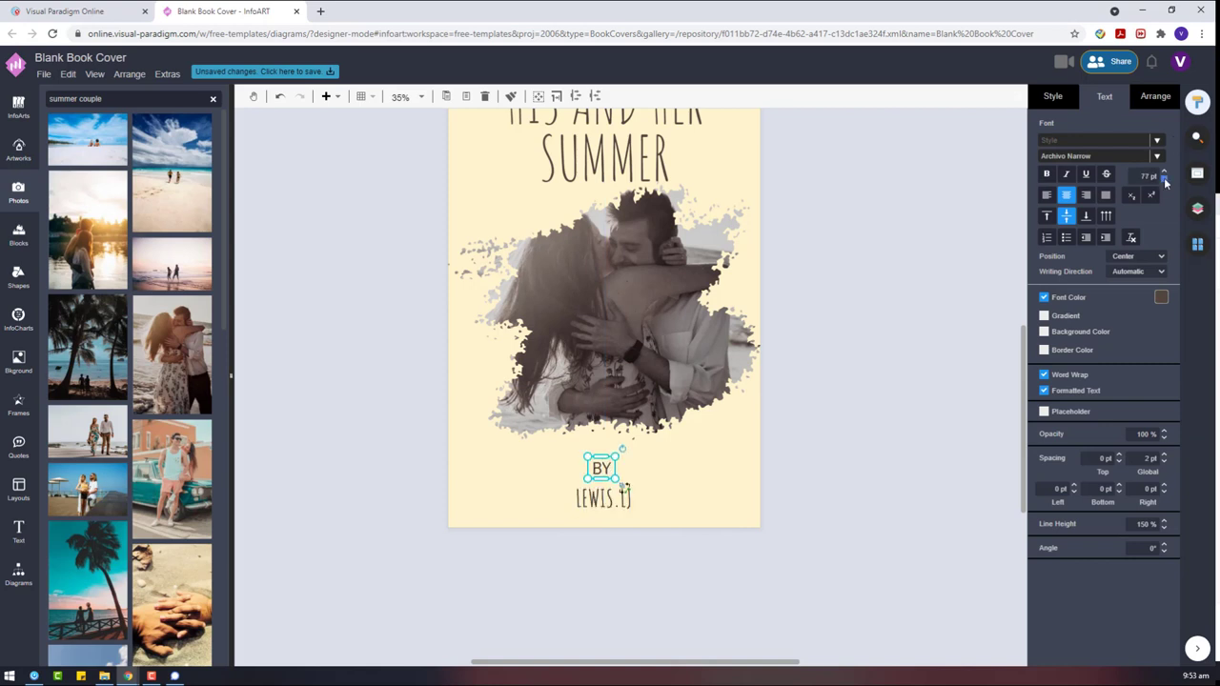
{"action": "left_click", "coordinate": [1163, 180]}
{"action": "left_click", "coordinate": [1163, 180]}
{"action": "left_click", "coordinate": [1164, 180]}
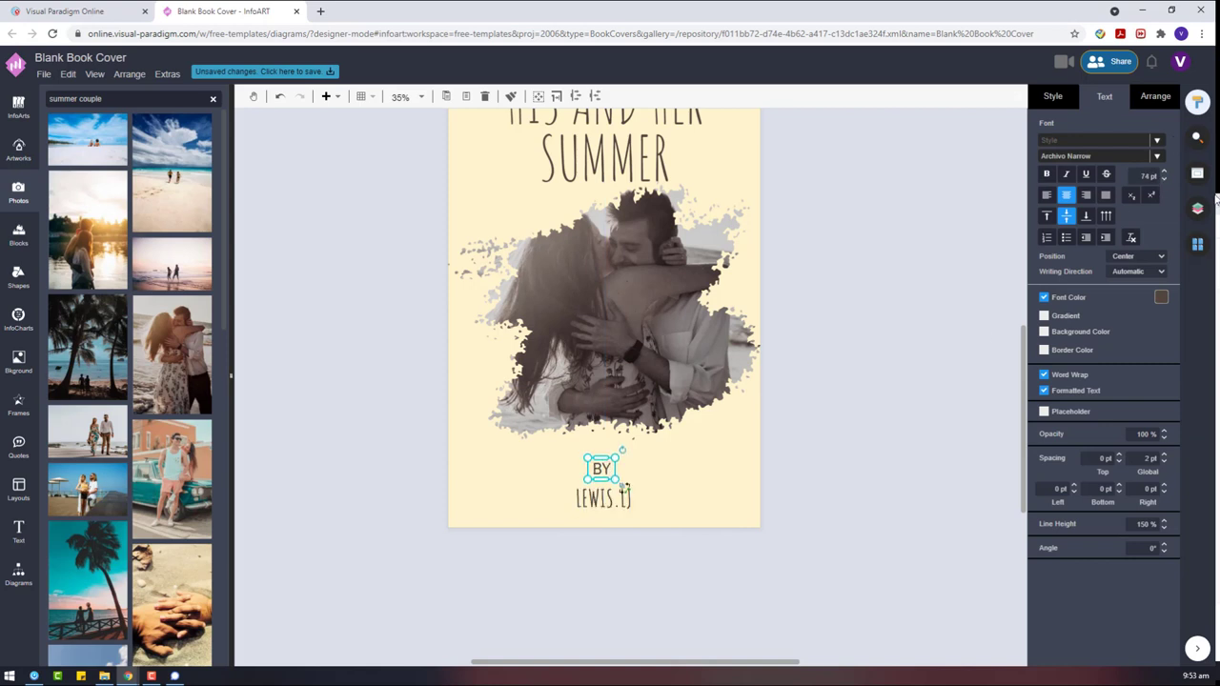
{"action": "left_click", "coordinate": [700, 467]}
- Restore the author's full name and centre the BY and author pair on the page
{"action": "left_click", "coordinate": [620, 502]}
{"action": "double_click", "coordinate": [624, 510]}
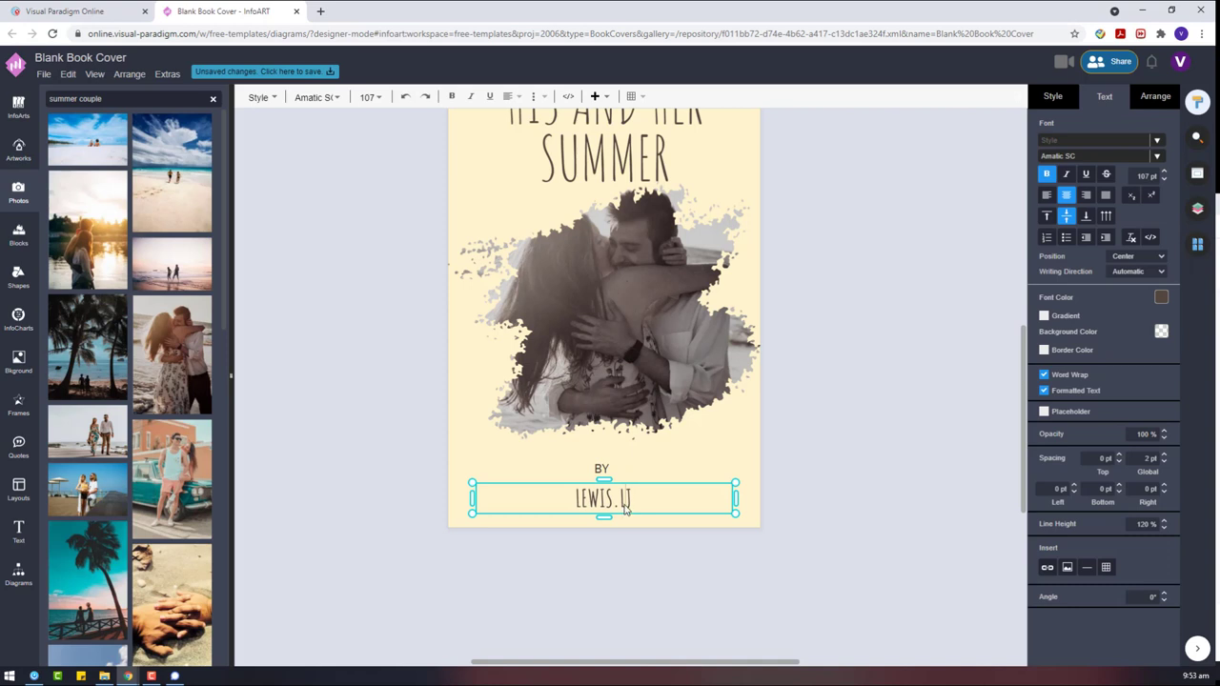
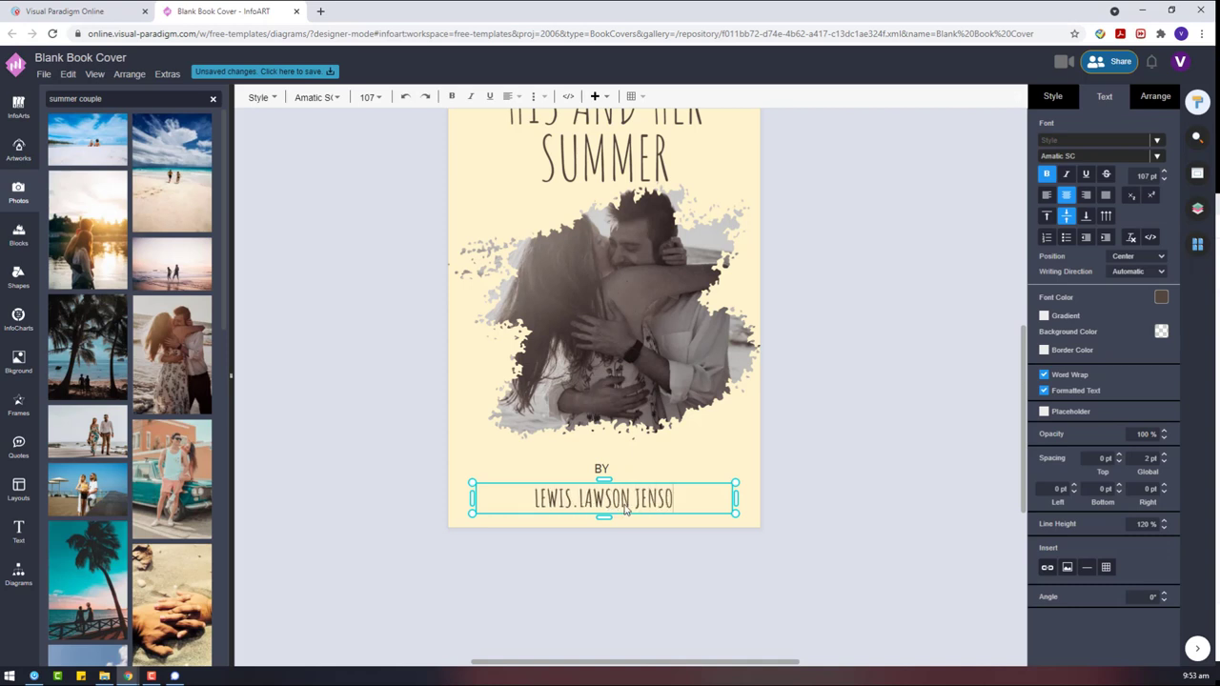
{"action": "key", "text": "Delete"}
{"action": "left_click", "coordinate": [810, 542]}
{"action": "left_click_drag", "start_coordinate": [810, 542], "coordinate": [809, 542]}
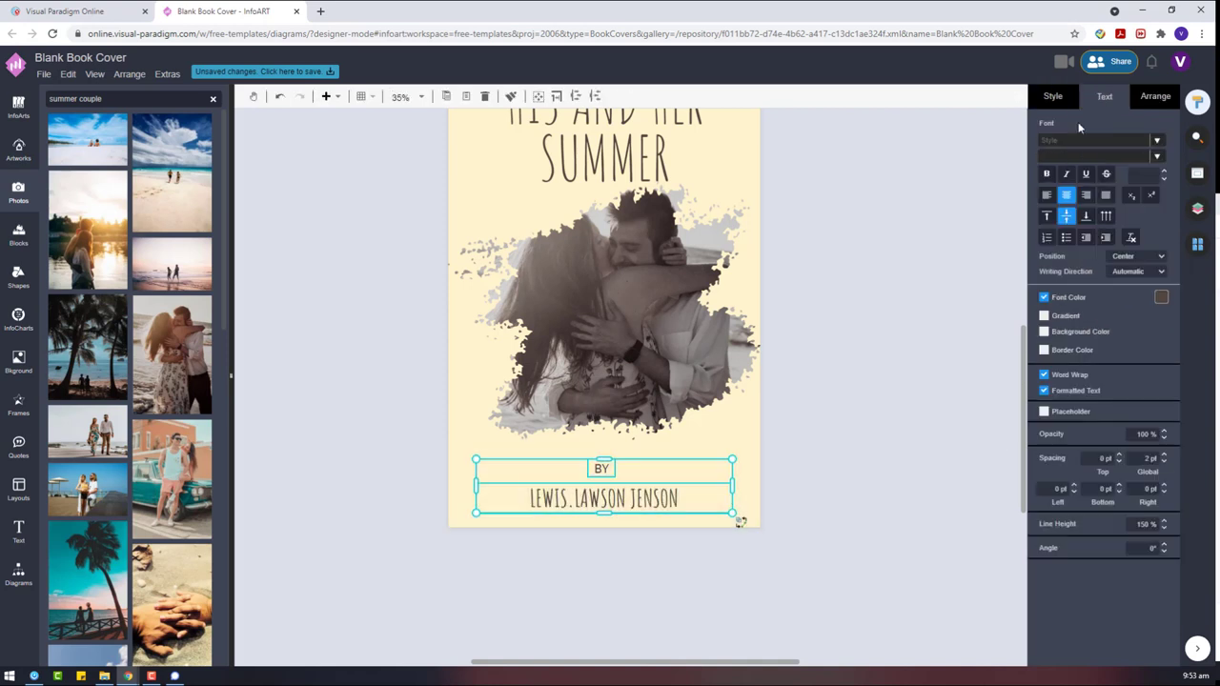
{"action": "left_click_drag", "start_coordinate": [615, 500], "coordinate": [606, 478]}
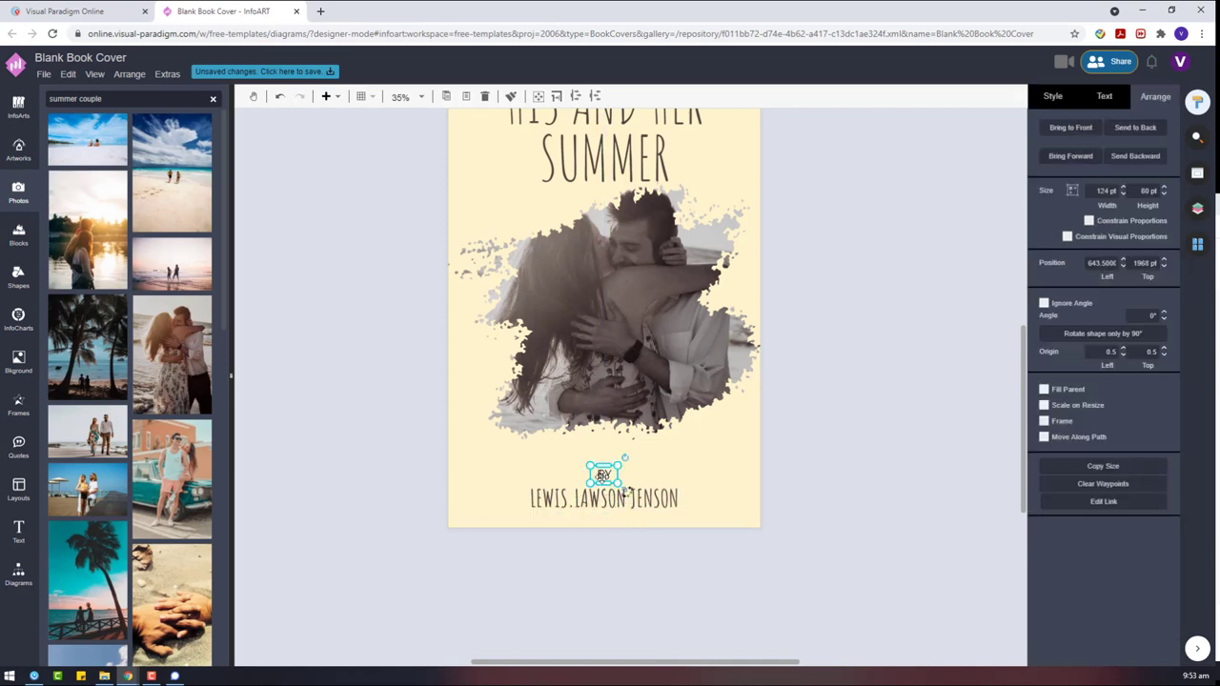
- Change the BY font to Abel, nudge it slightly lower, and drag a copy above the title
{"action": "left_click", "coordinate": [1104, 96]}
{"action": "left_click", "coordinate": [1096, 155]}
{"action": "scroll", "coordinate": [1089, 286], "scroll_direction": "down", "scroll_amount": 3}
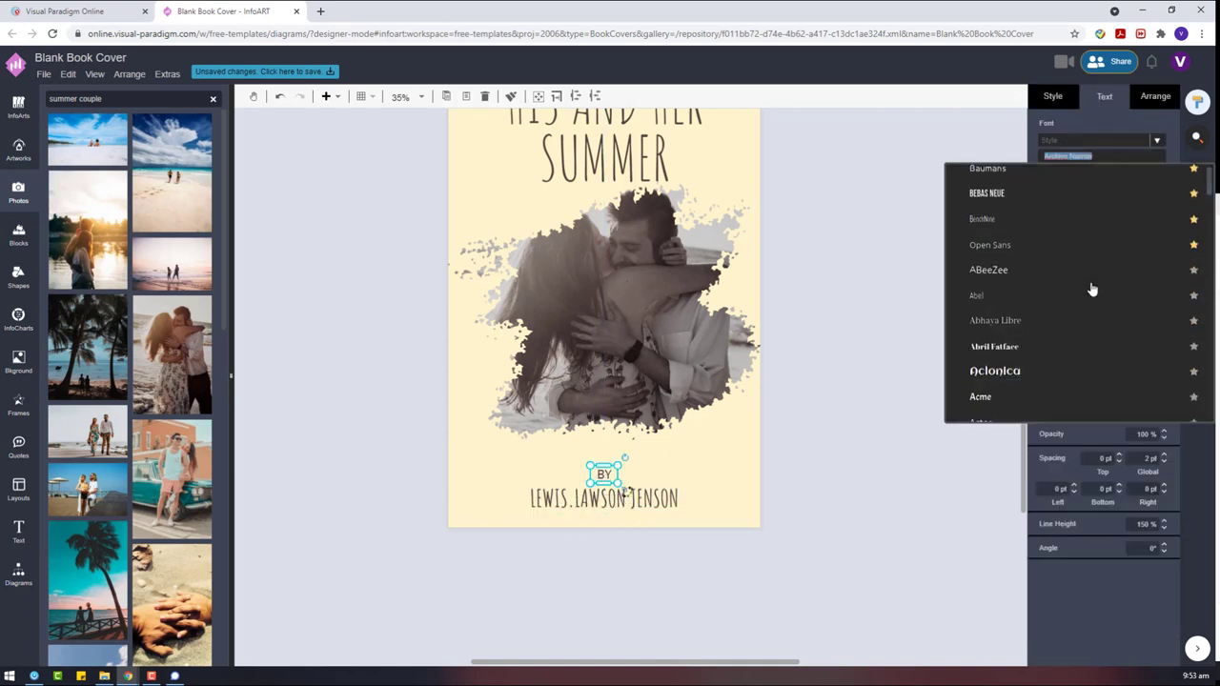
{"action": "left_click", "coordinate": [1068, 303]}
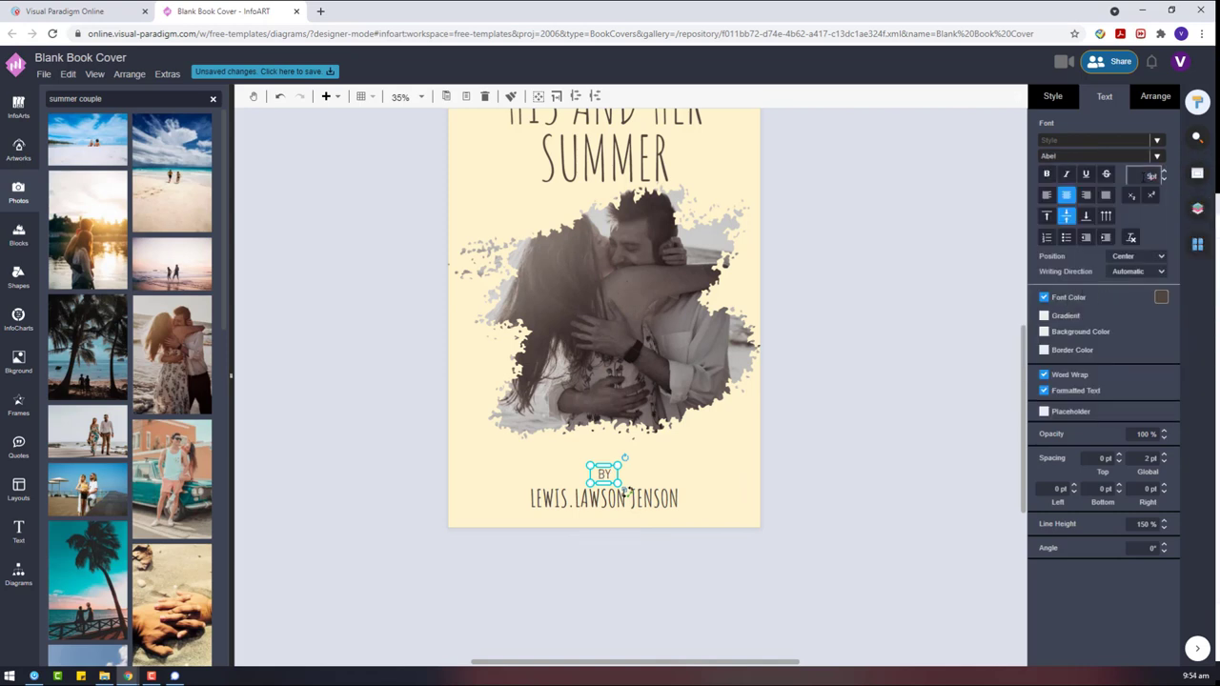
{"action": "left_click_drag", "start_coordinate": [795, 419], "coordinate": [408, 539]}
{"action": "left_click", "coordinate": [1155, 96]}
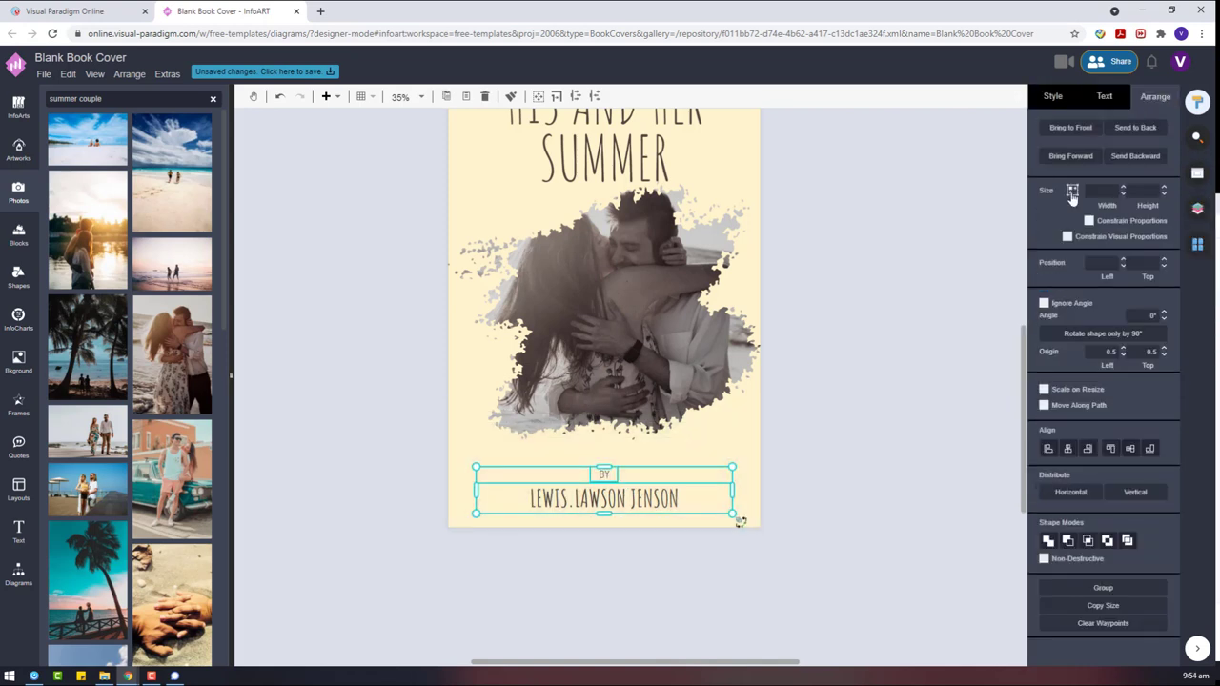
{"action": "left_click", "coordinate": [861, 485]}
{"action": "left_click", "coordinate": [602, 473]}
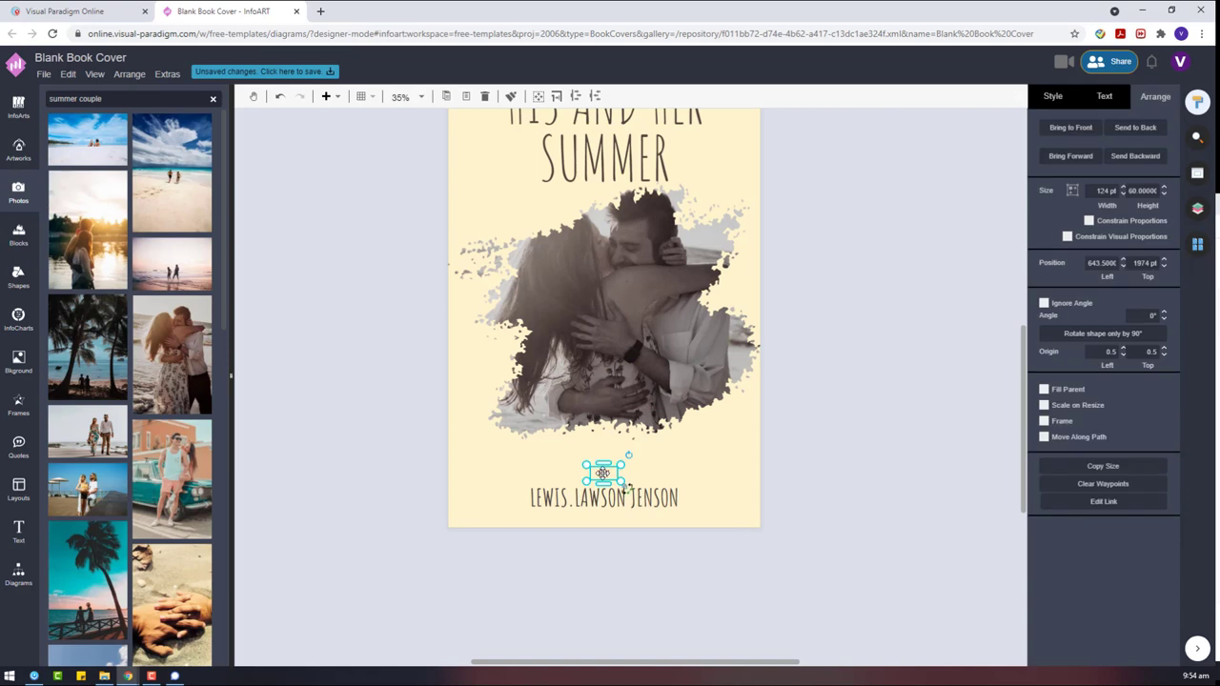
{"action": "left_click_drag", "start_coordinate": [602, 474], "coordinate": [602, 475]}
{"action": "left_click_drag", "start_coordinate": [771, 494], "coordinate": [611, 248]}
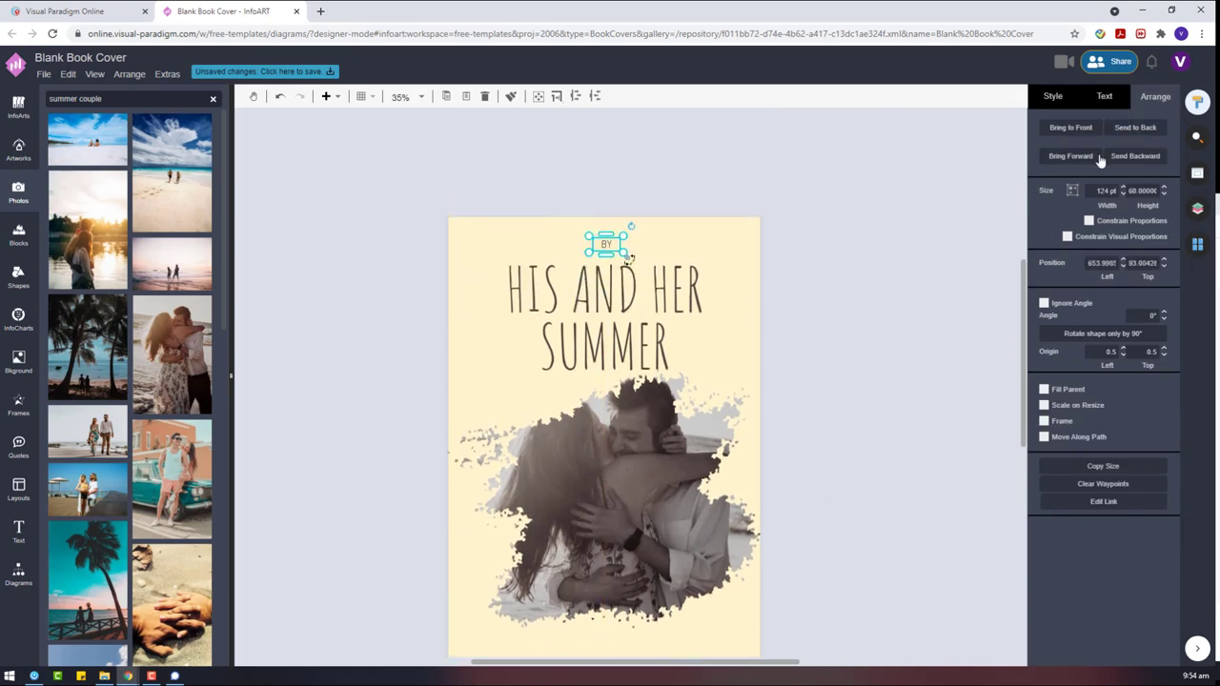
- Set the copied line's width to 700 pt and centre it at the cover top
{"action": "type", "text": "500"}
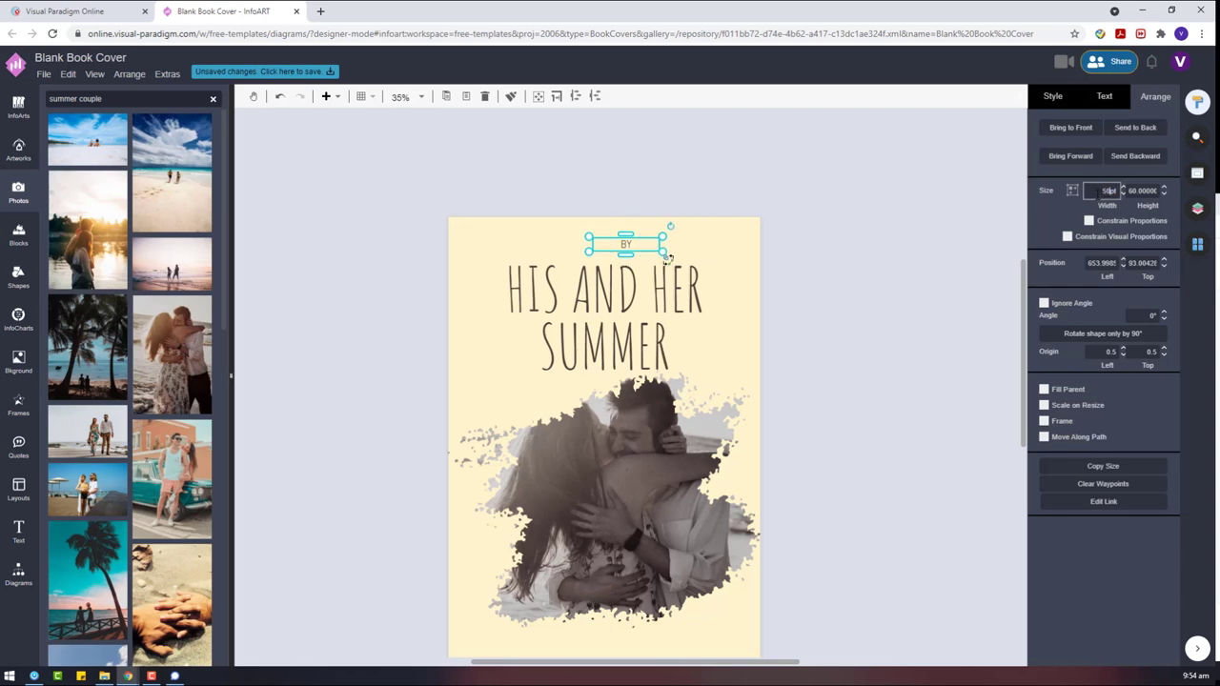
{"action": "key", "text": "Return"}
{"action": "double_click", "coordinate": [1104, 190]}
{"action": "type", "text": "700"}
{"action": "key", "text": "Return"}
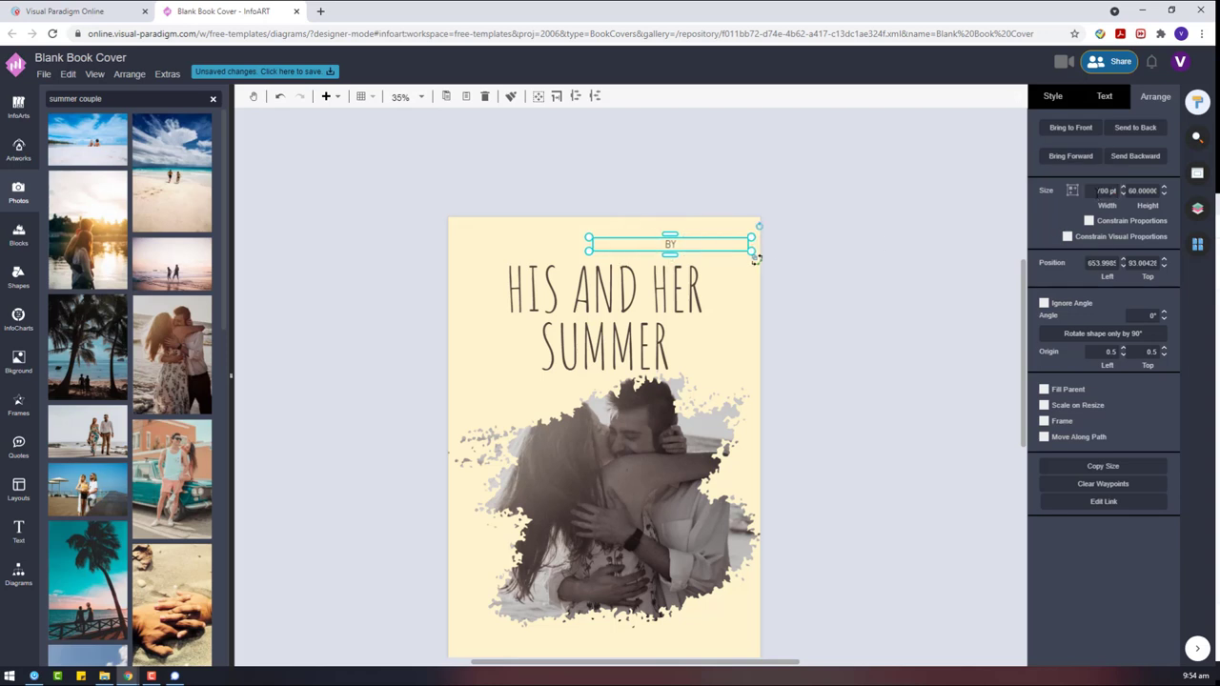
{"action": "left_click_drag", "start_coordinate": [674, 240], "coordinate": [604, 240]}
- Replace BY with 'SUNRISE PUBLICATION LIMITED' as the publisher line
{"action": "double_click", "coordinate": [604, 240]}
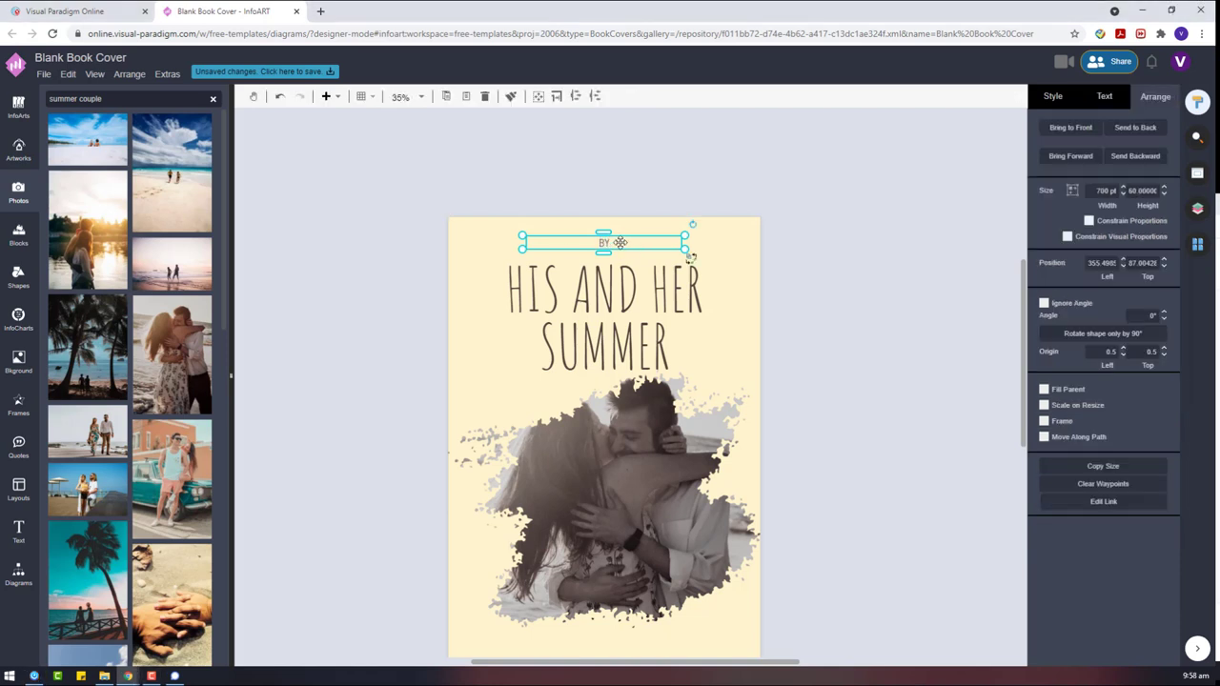
{"action": "double_click", "coordinate": [607, 242]}
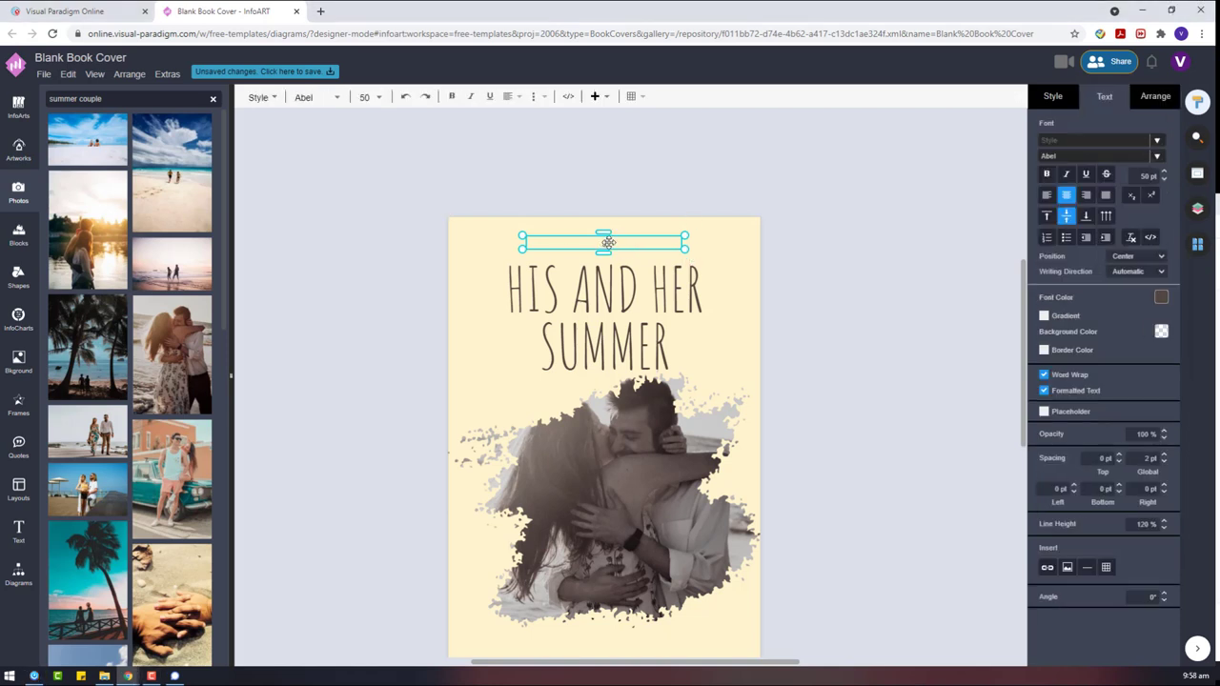
{"action": "scroll", "coordinate": [608, 242], "scroll_direction": "down", "scroll_amount": 3}
{"action": "scroll", "coordinate": [658, 351], "scroll_direction": "up", "scroll_amount": 3}
{"action": "type", "text": "SUNRISE PUBLICATION LIMITED"}
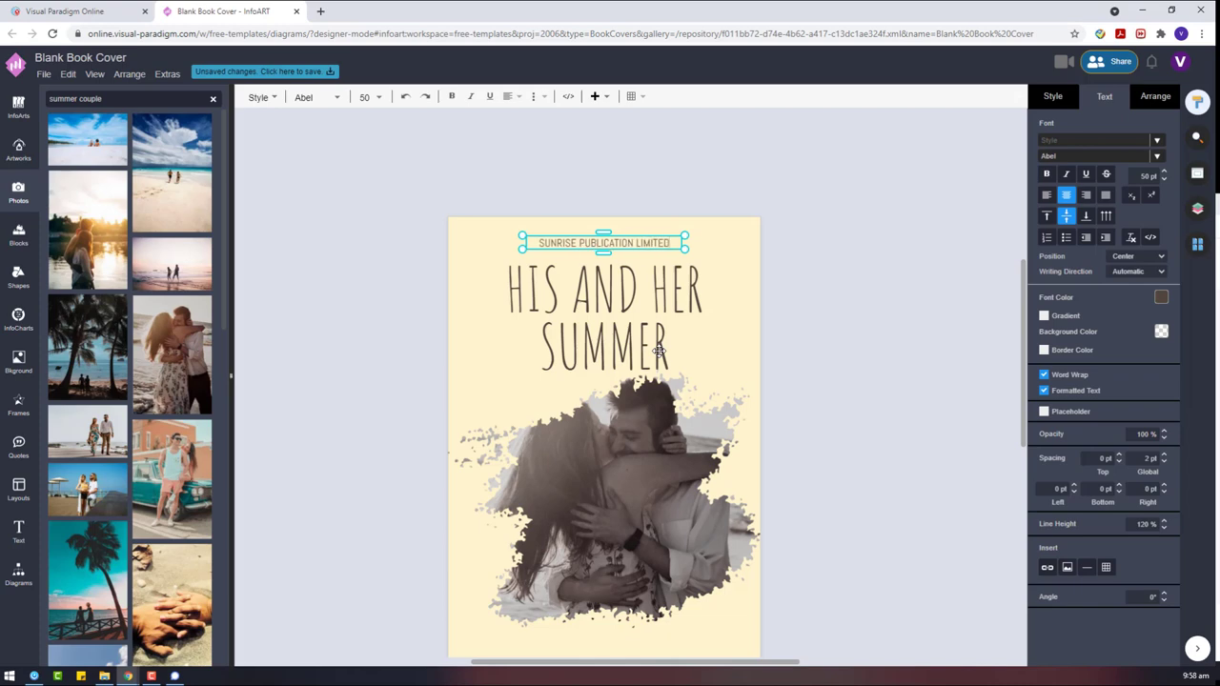
{"action": "left_click", "coordinate": [888, 351]}
{"action": "scroll", "coordinate": [871, 287], "scroll_direction": "down", "scroll_amount": 3}
- Reduce the SUMMER title's font size slightly
{"action": "scroll", "coordinate": [828, 455], "scroll_direction": "up", "scroll_amount": 2}
{"action": "scroll", "coordinate": [695, 422], "scroll_direction": "down", "scroll_amount": 2}
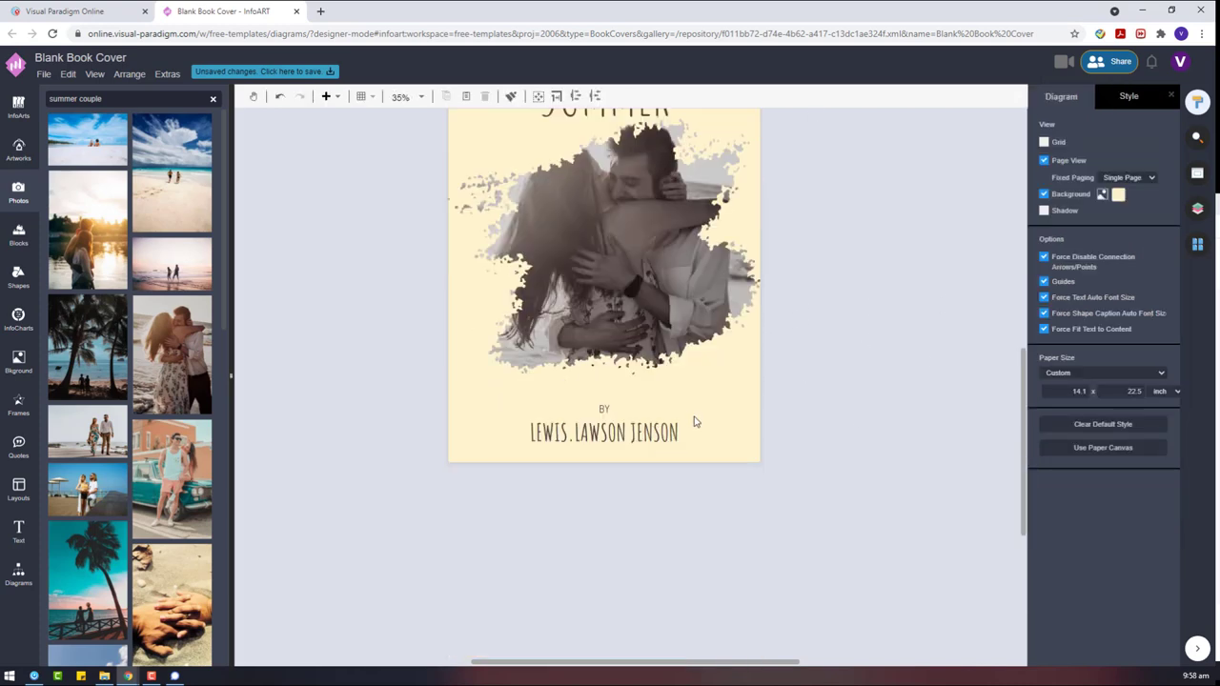
{"action": "left_click", "coordinate": [641, 431]}
{"action": "scroll", "coordinate": [667, 381], "scroll_direction": "up", "scroll_amount": 3}
{"action": "left_click", "coordinate": [690, 238]}
{"action": "left_click", "coordinate": [1104, 96]}
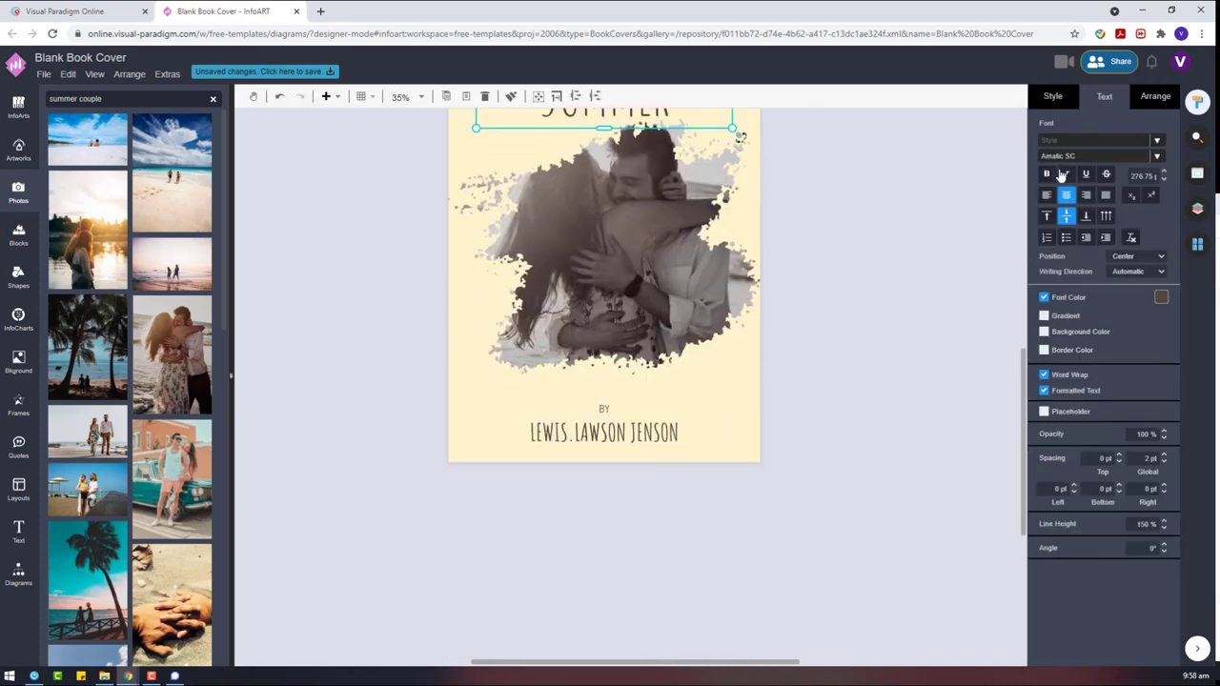
{"action": "left_click", "coordinate": [1163, 180]}
- Set the author name to 271 pt, widen it to one line, and place it below BY
{"action": "scroll", "coordinate": [763, 269], "scroll_direction": "up", "scroll_amount": 3}
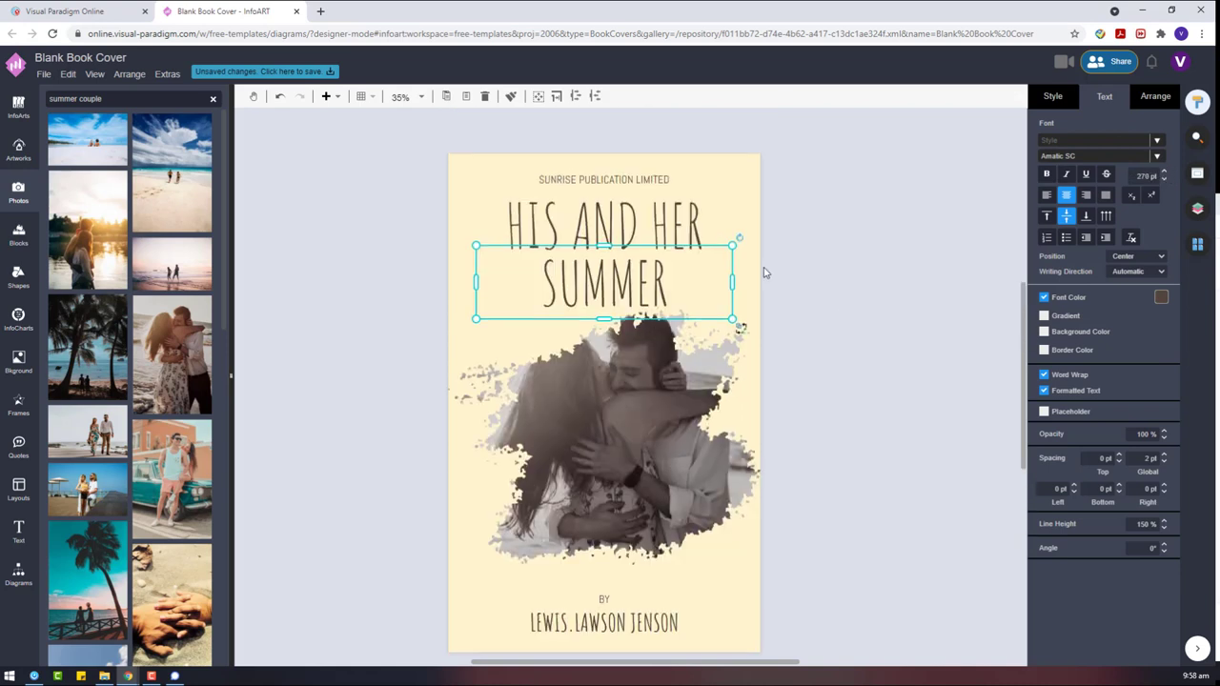
{"action": "scroll", "coordinate": [604, 381], "scroll_direction": "down", "scroll_amount": 3}
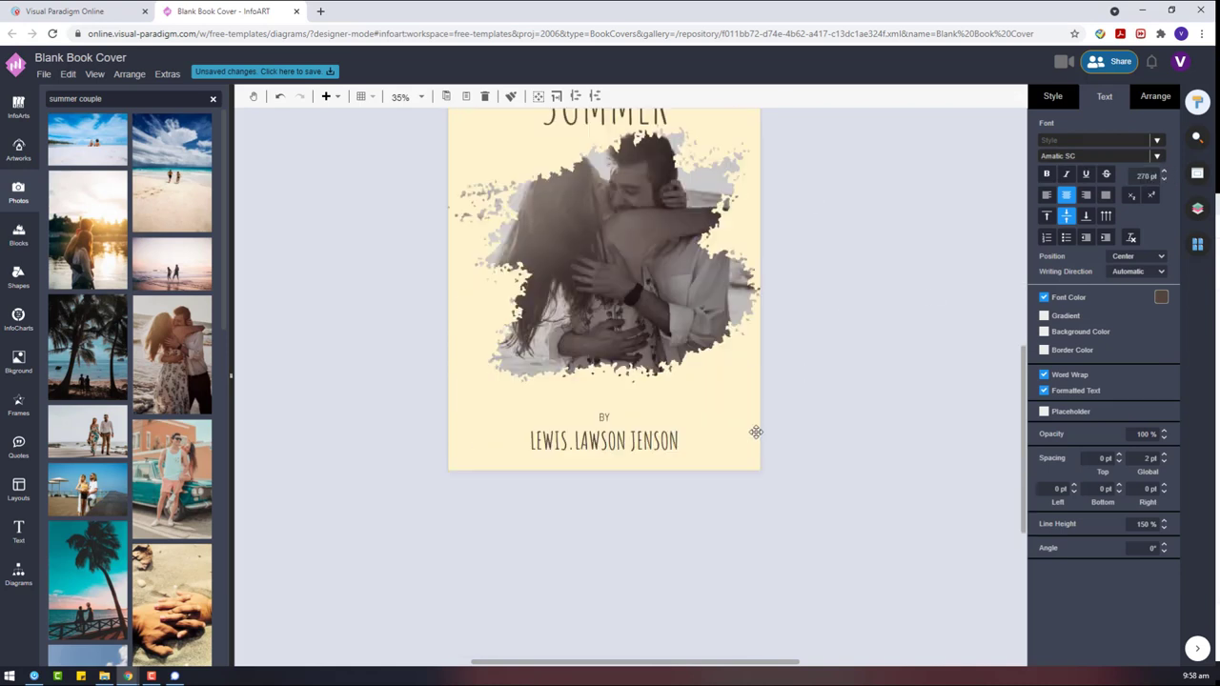
{"action": "left_click_drag", "start_coordinate": [787, 517], "coordinate": [335, 403]}
{"action": "type", "text": "271"}
{"action": "key", "text": "Return"}
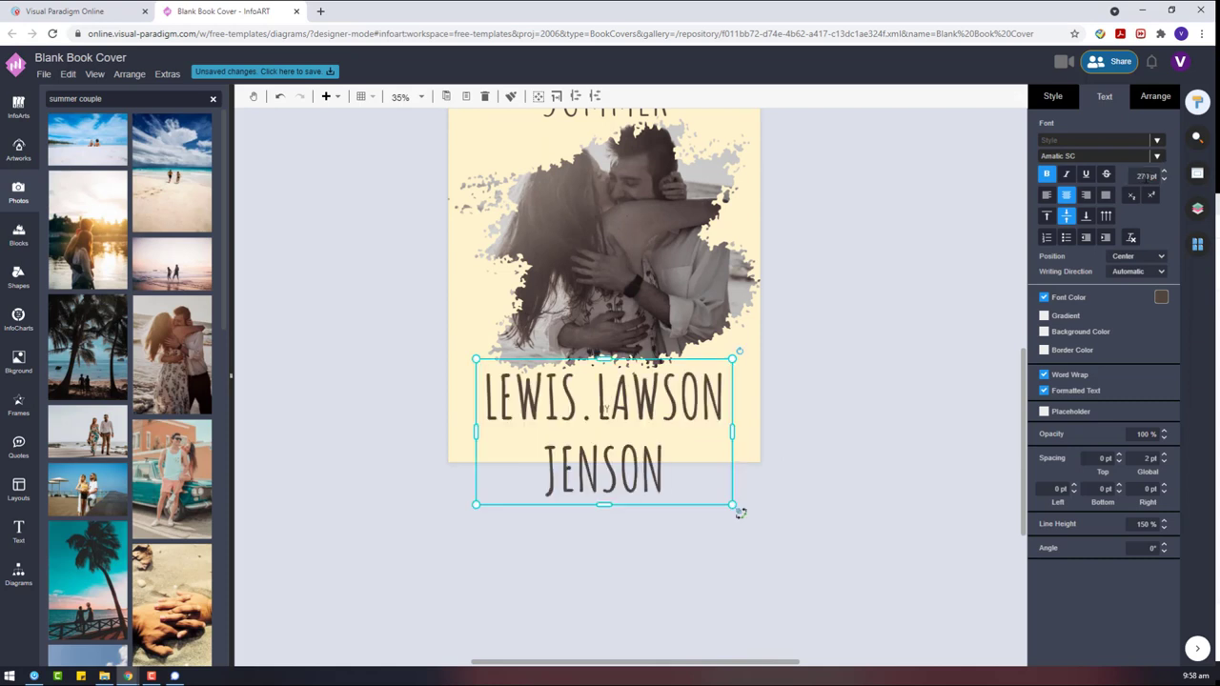
{"action": "left_click_drag", "start_coordinate": [741, 511], "coordinate": [742, 450]}
{"action": "mouse_move", "coordinate": [642, 412]}
{"action": "left_mouse_down"}
{"action": "mouse_move", "coordinate": [621, 444]}
{"action": "mouse_move", "coordinate": [601, 405]}
{"action": "mouse_move", "coordinate": [610, 431]}
{"action": "mouse_move", "coordinate": [642, 430]}
{"action": "left_mouse_up"}
- Shift the byline pair slightly left and nudge all cover elements into final position
{"action": "left_click_drag", "start_coordinate": [857, 488], "coordinate": [404, 360]}
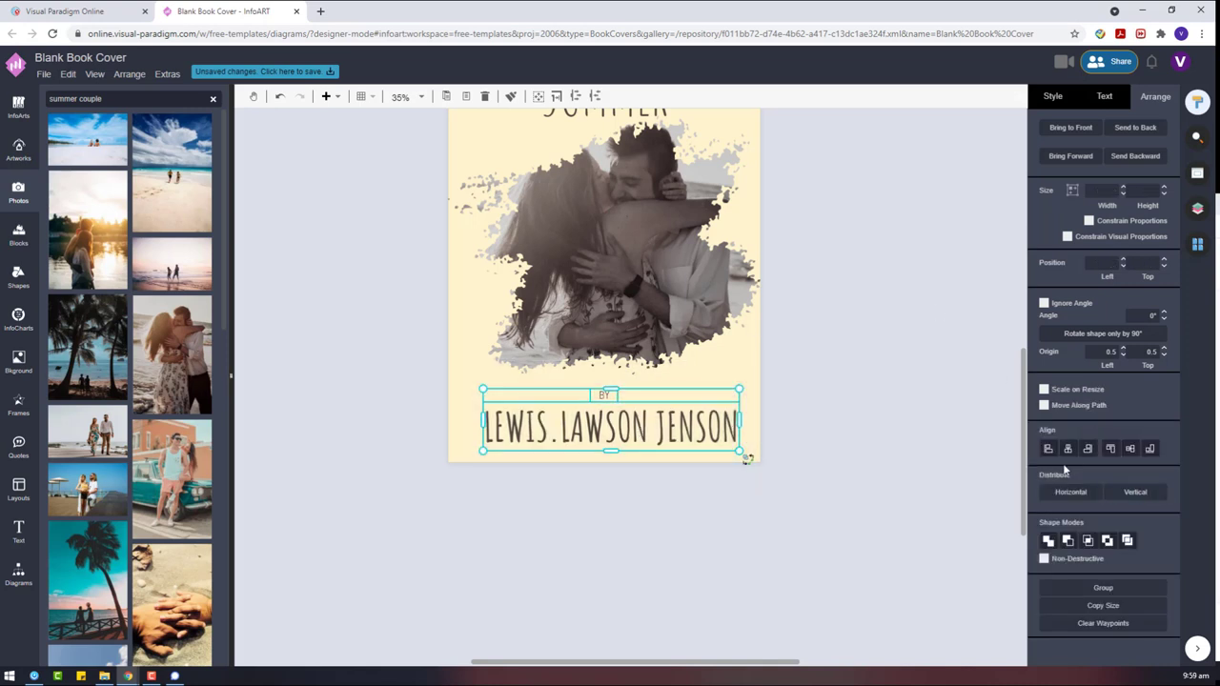
{"action": "left_click_drag", "start_coordinate": [643, 427], "coordinate": [639, 424]}
{"action": "scroll", "coordinate": [638, 424], "scroll_direction": "up", "scroll_amount": 3}
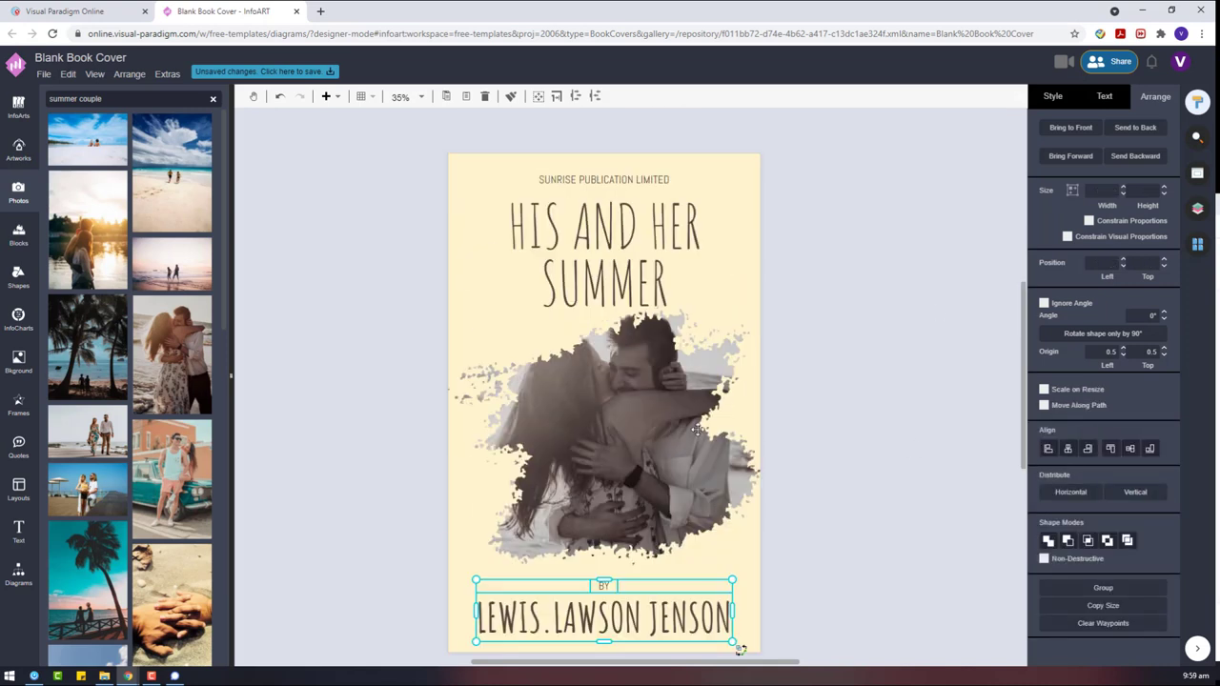
{"action": "left_click_drag", "start_coordinate": [748, 656], "coordinate": [636, 170]}
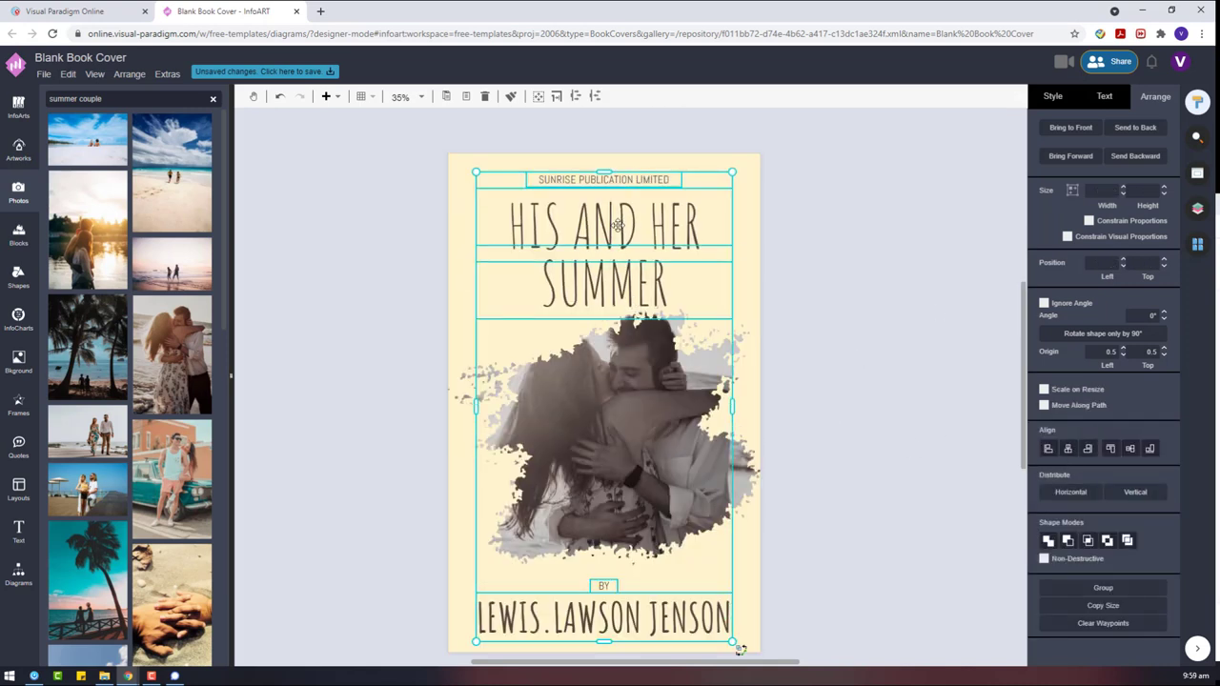
{"action": "left_click_drag", "start_coordinate": [619, 226], "coordinate": [619, 229]}
{"action": "left_click", "coordinate": [767, 469]}
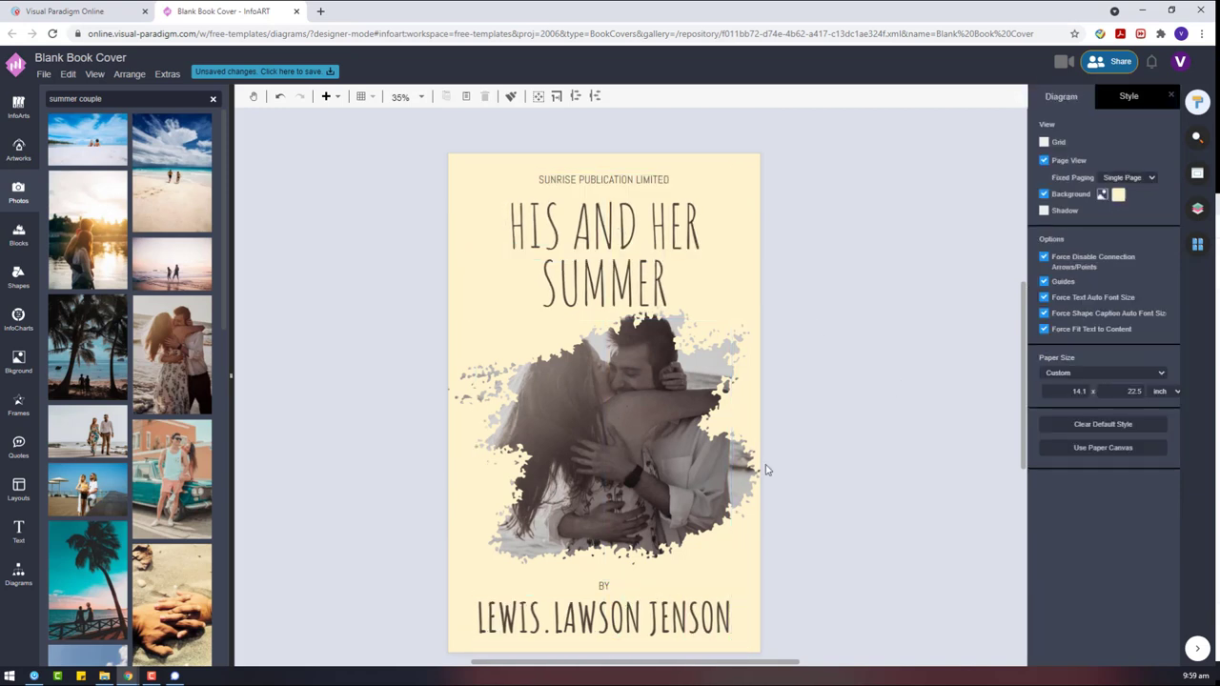
- Keep the pale yellow page background and turn on a gradient fill for the cover shape
{"action": "left_click", "coordinate": [1118, 193]}
{"action": "left_click", "coordinate": [1135, 330]}
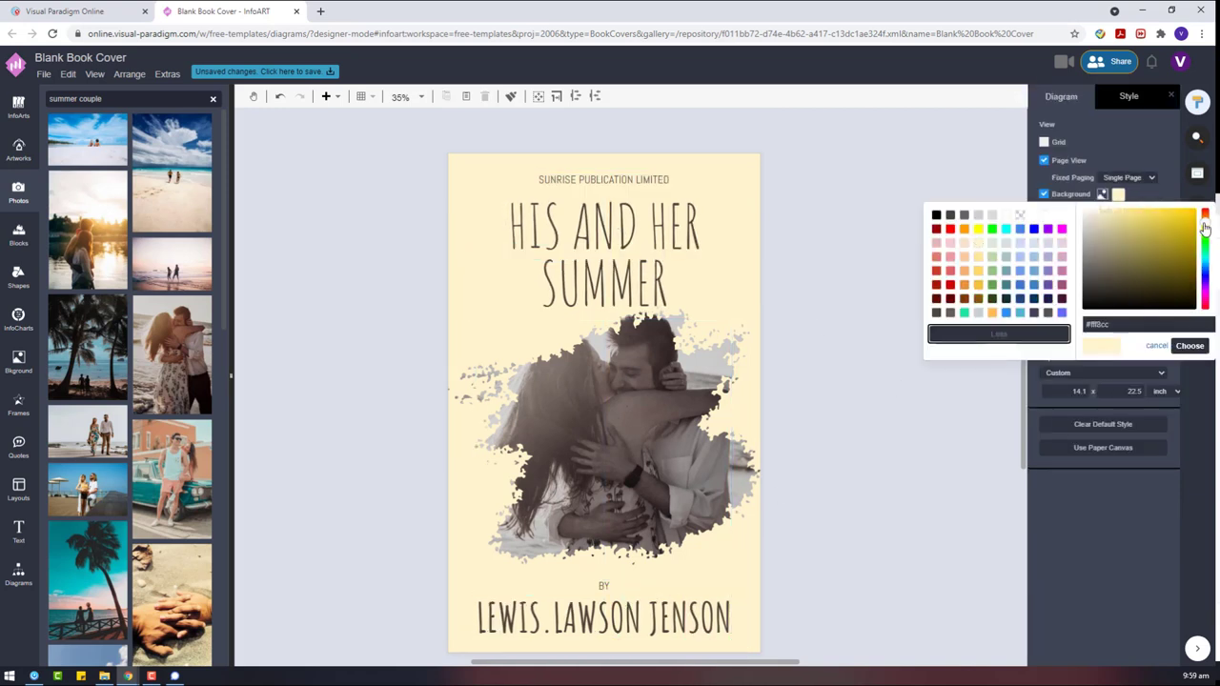
{"action": "left_click", "coordinate": [1189, 346]}
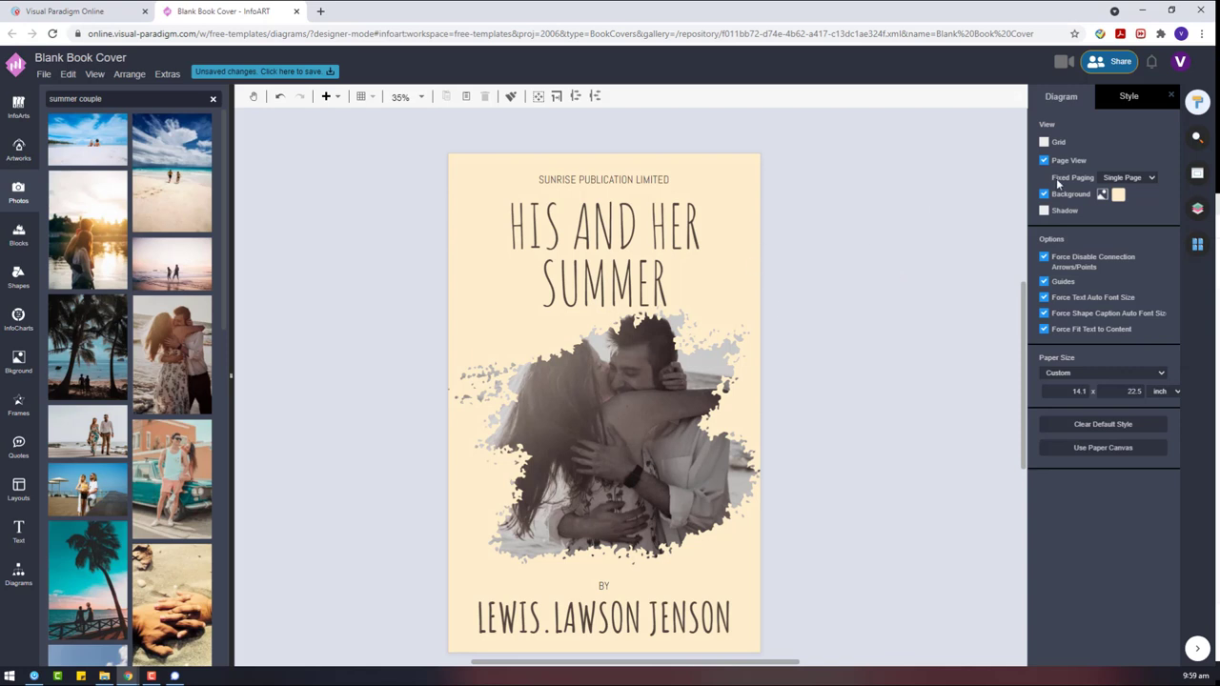
{"action": "key", "text": "ctrl+a"}
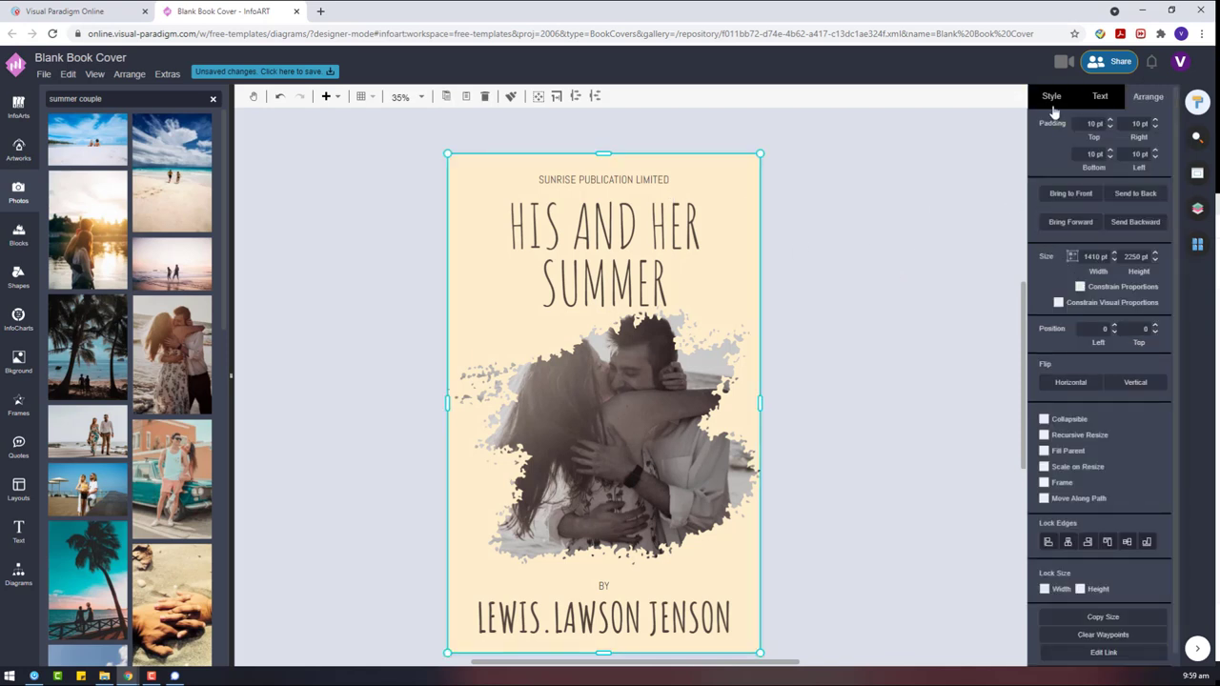
{"action": "left_click", "coordinate": [1052, 99]}
{"action": "left_click", "coordinate": [1043, 203]}
- Set the cover fill to light peach with the gradient fading to white
{"action": "left_click", "coordinate": [1152, 203]}
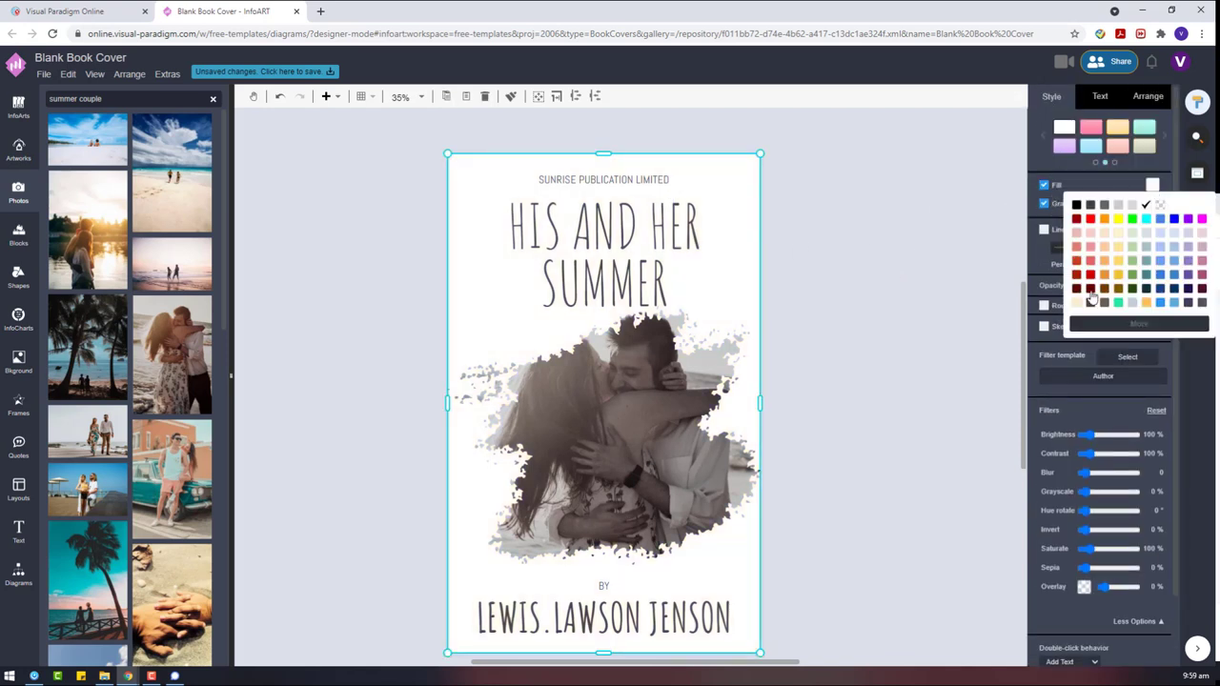
{"action": "left_click", "coordinate": [1075, 302]}
{"action": "left_click", "coordinate": [1152, 203]}
{"action": "left_click", "coordinate": [1102, 282]}
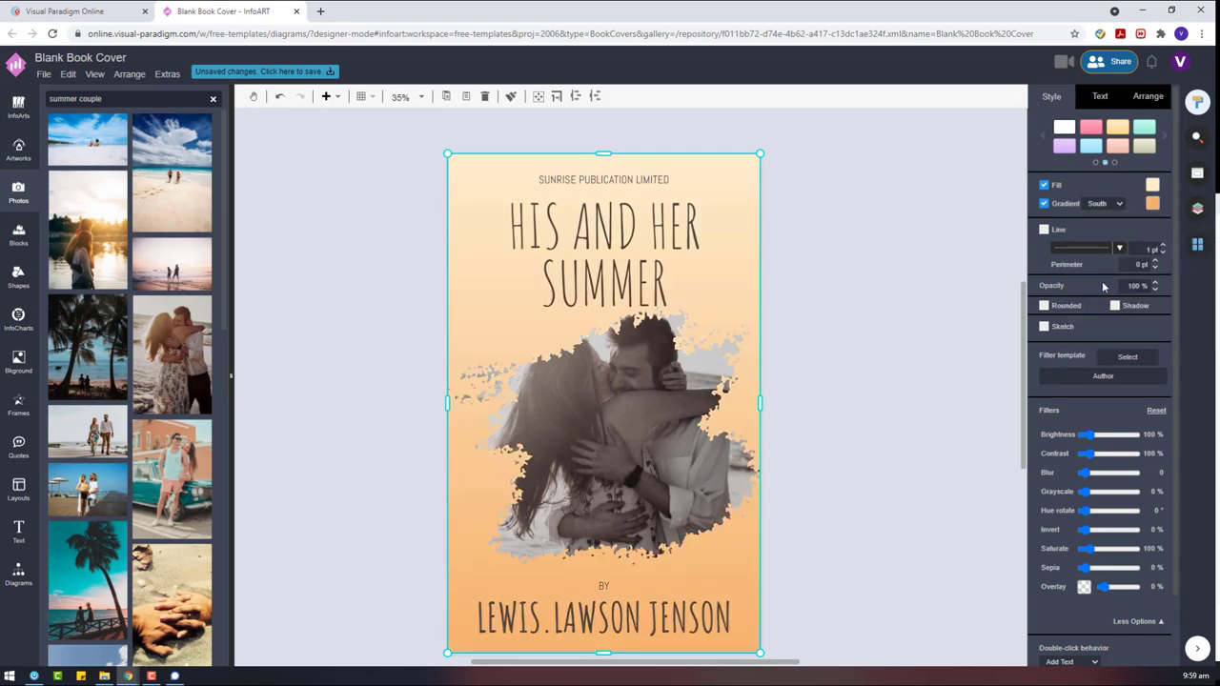
{"action": "left_click", "coordinate": [1152, 203]}
{"action": "left_click", "coordinate": [1103, 306]}
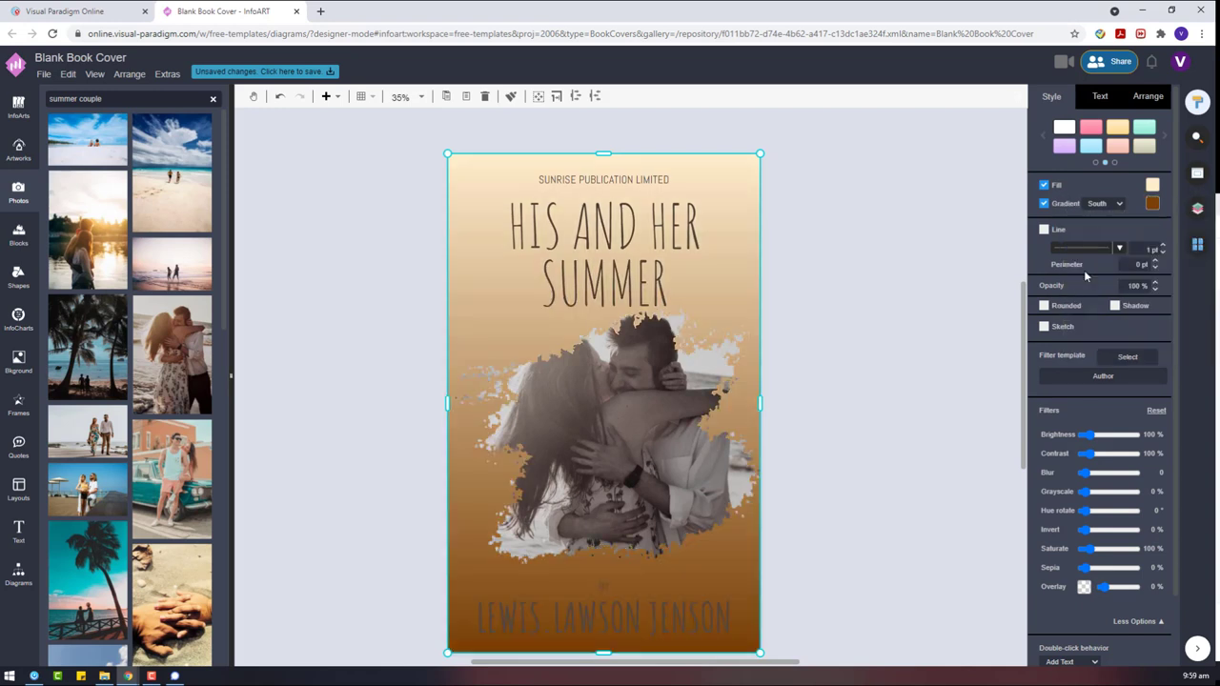
{"action": "left_click", "coordinate": [1152, 203]}
{"action": "left_click", "coordinate": [1147, 226]}
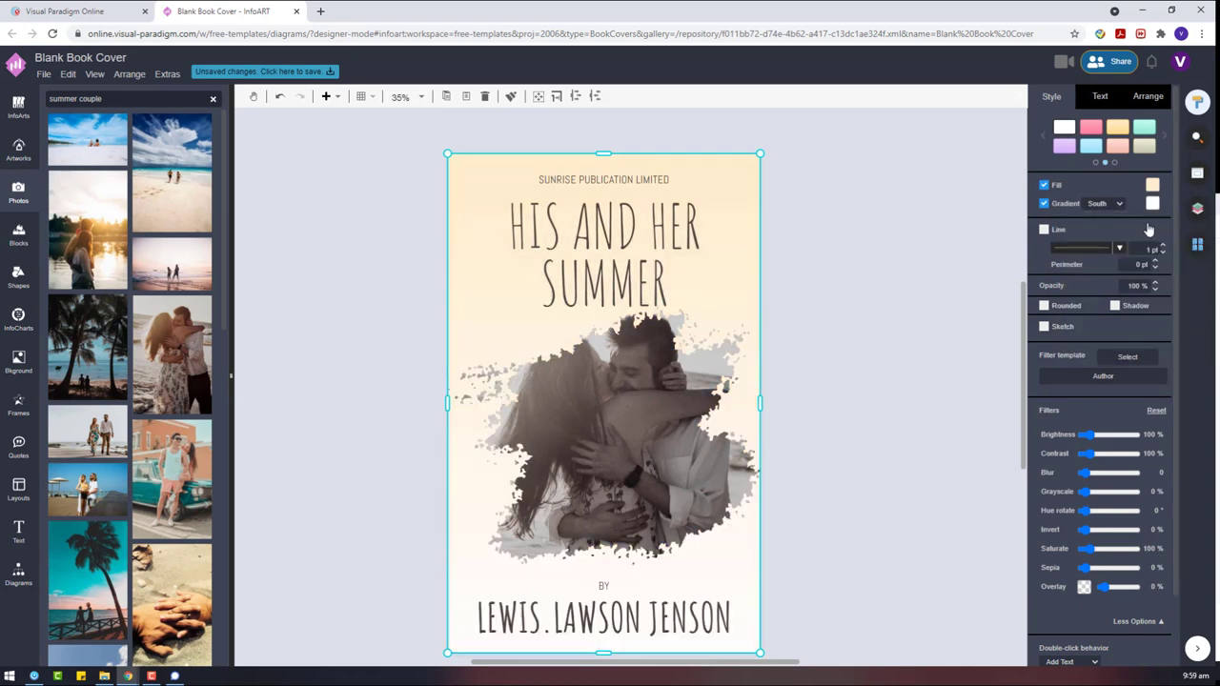
{"action": "left_click", "coordinate": [867, 282]}
{"action": "left_click", "coordinate": [80, 57]}
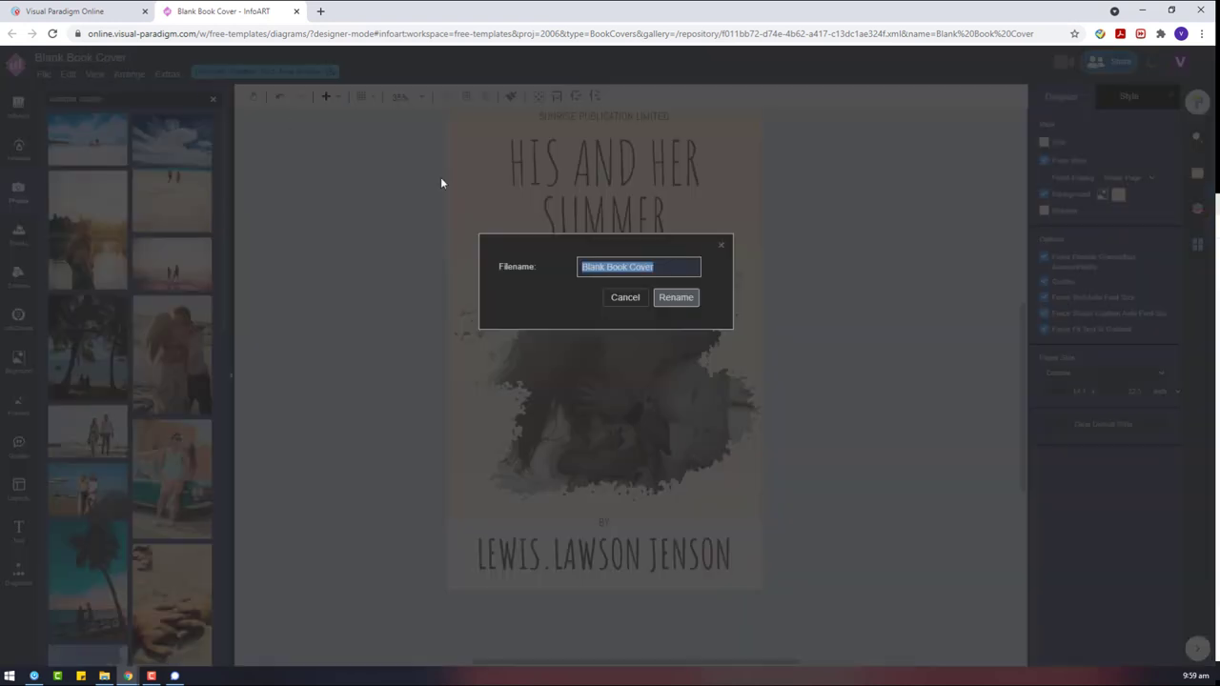
- Change the file name to 'Romantic Summer Book Cover' and confirm the rename
{"action": "left_click", "coordinate": [590, 267]}
{"action": "type", "text": "His And Her Summer"}
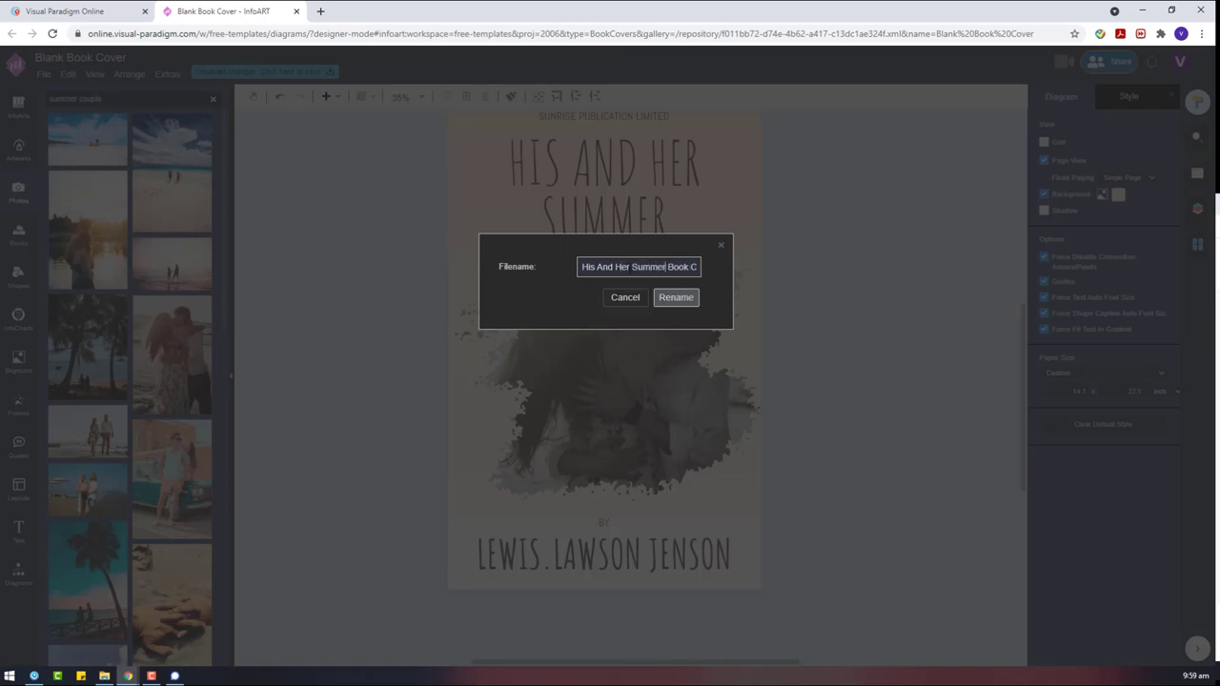
{"action": "key", "text": "ctrl+Left"}
{"action": "key", "text": "shift+Home"}
{"action": "type", "text": "Romantic"}
{"action": "left_click", "coordinate": [675, 297]}
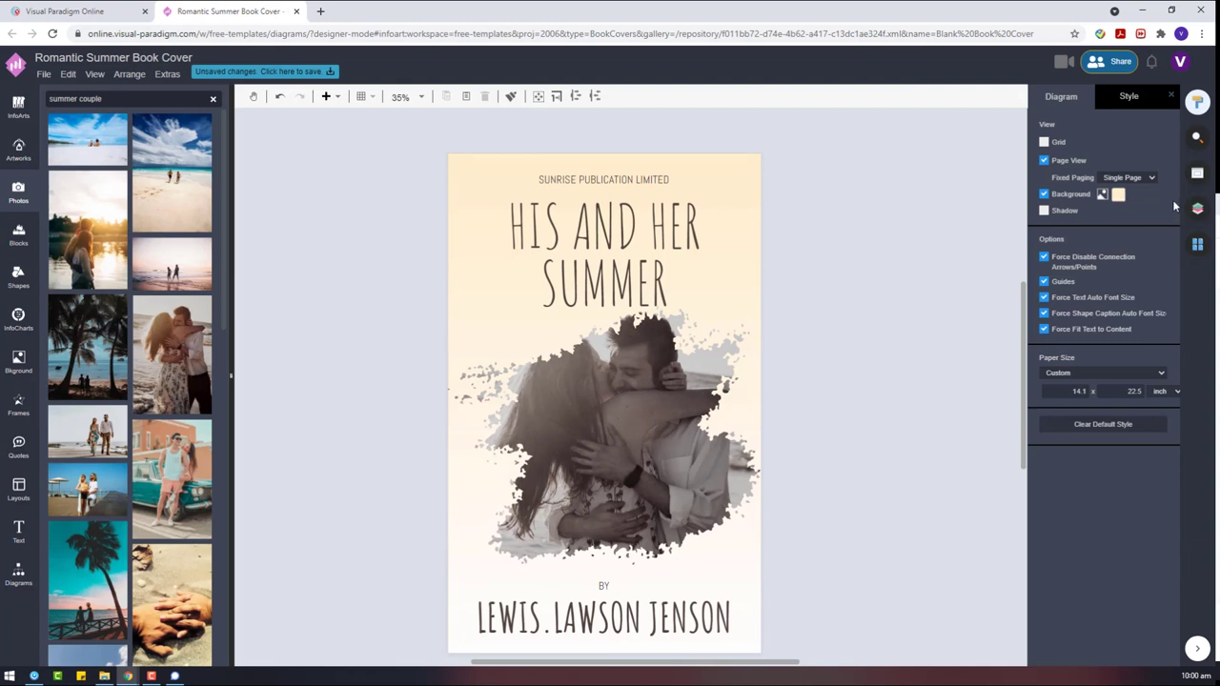
- Try an orange background gradient and white author text on the cover
{"action": "left_click", "coordinate": [744, 324]}
{"action": "left_click", "coordinate": [1152, 203]}
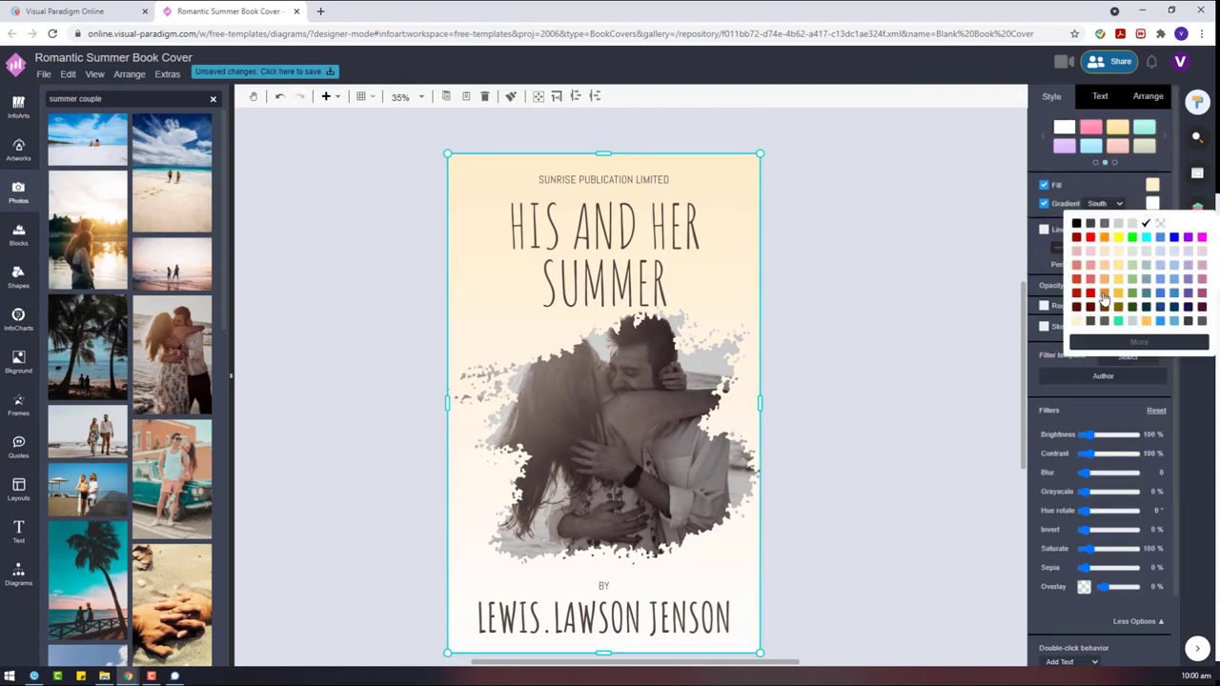
{"action": "left_click", "coordinate": [1104, 295]}
{"action": "left_click", "coordinate": [729, 624]}
{"action": "left_click", "coordinate": [1158, 299]}
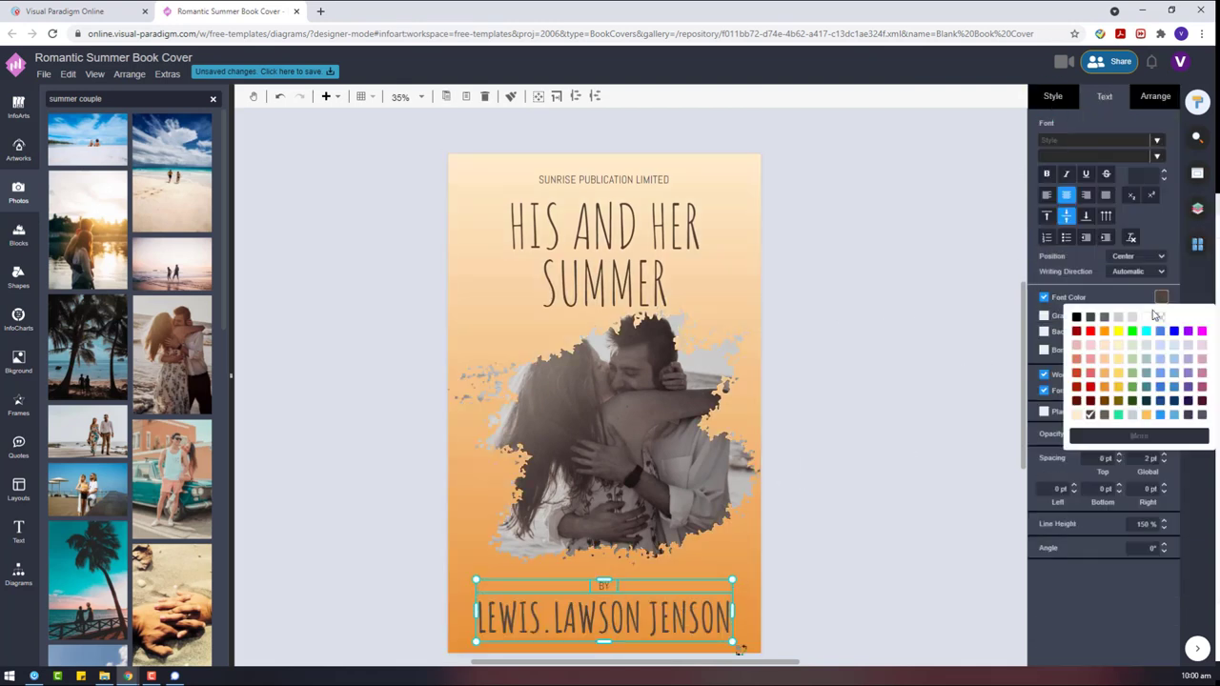
{"action": "left_click", "coordinate": [1144, 325]}
{"action": "left_click", "coordinate": [822, 250]}
{"action": "scroll", "coordinate": [822, 251], "scroll_direction": "down", "scroll_amount": 2}
{"action": "left_click", "coordinate": [763, 436]}
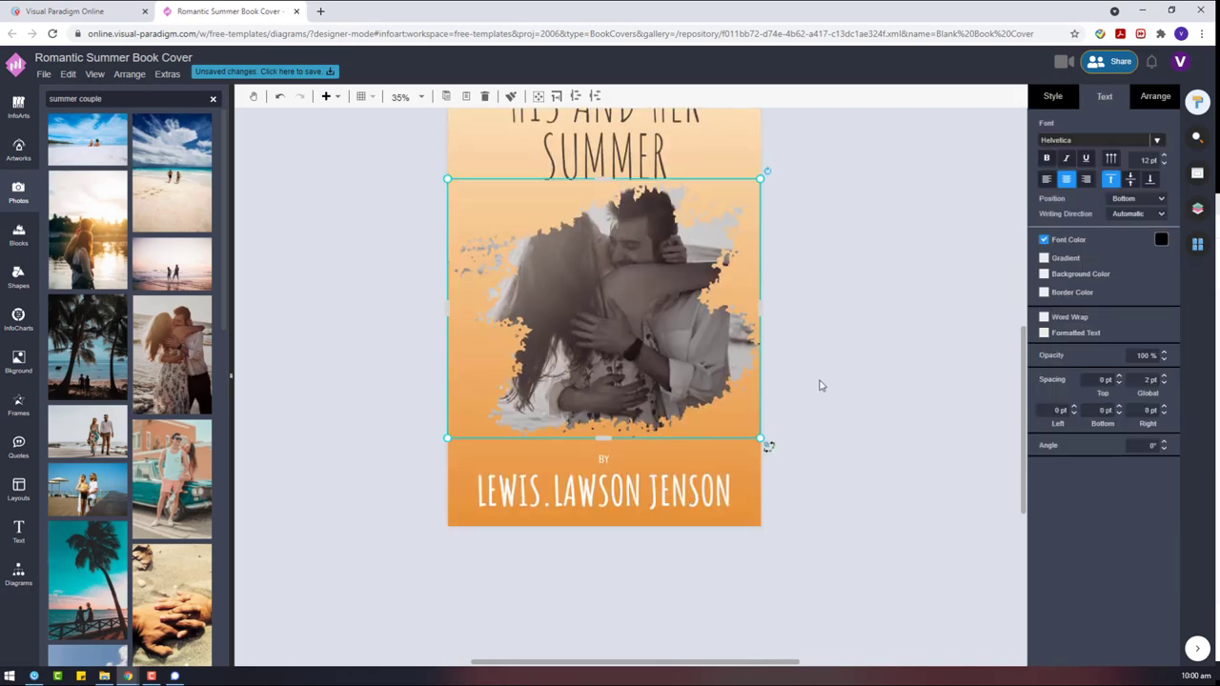
{"action": "scroll", "coordinate": [734, 193], "scroll_direction": "up", "scroll_amount": 1}
{"action": "left_click", "coordinate": [733, 194]}
{"action": "left_click", "coordinate": [841, 316]}
{"action": "left_click", "coordinate": [749, 470]}
{"action": "scroll", "coordinate": [822, 414], "scroll_direction": "up", "scroll_amount": 1}
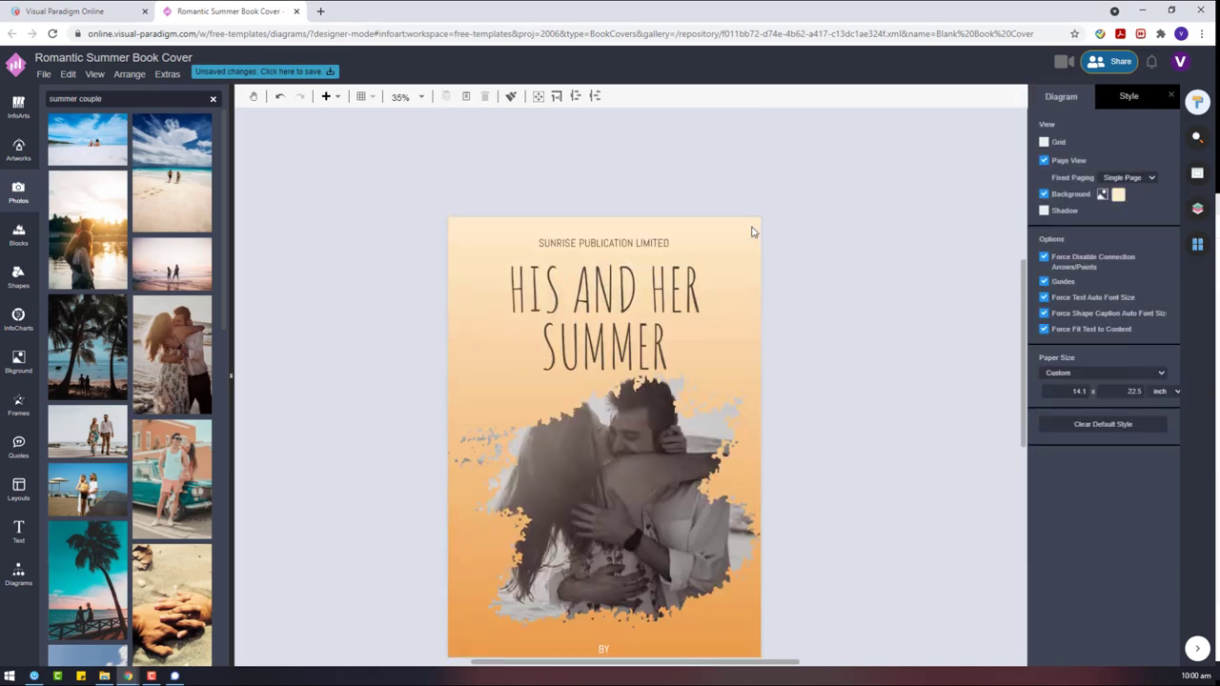
- Try an orange-to-pink background gradient, then undo the colour trials back to cream
{"action": "left_click", "coordinate": [754, 231]}
{"action": "left_click", "coordinate": [1053, 97]}
{"action": "left_click", "coordinate": [1152, 185]}
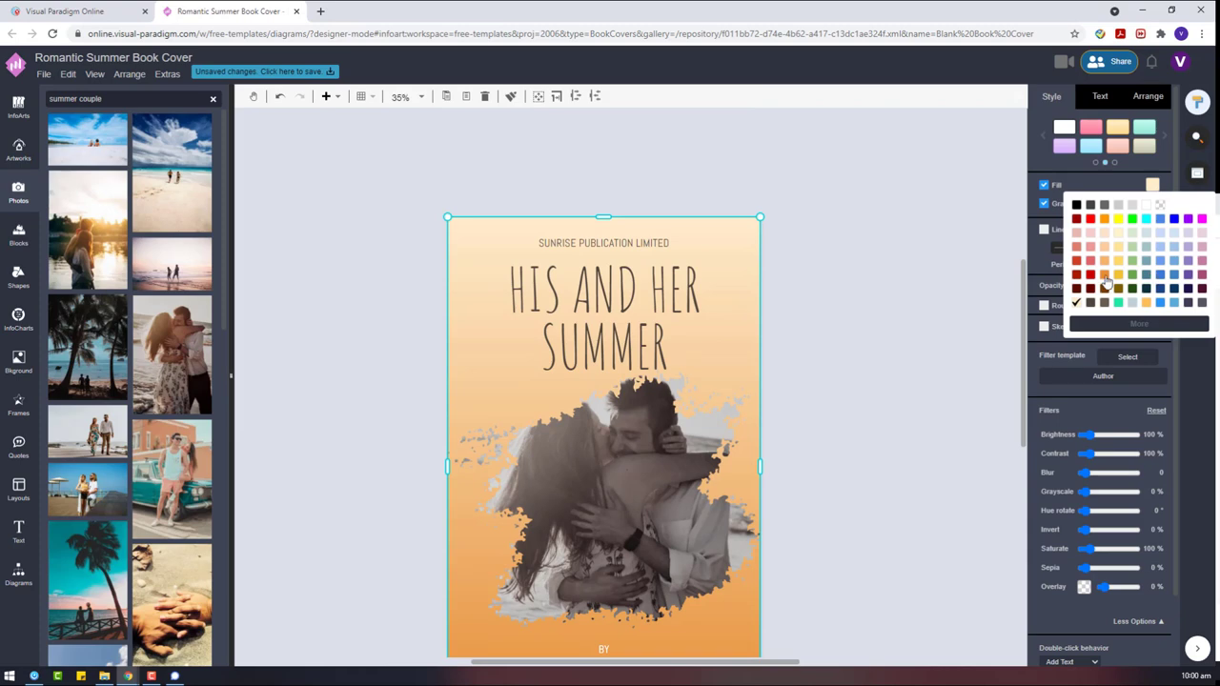
{"action": "left_click", "coordinate": [1104, 274]}
{"action": "left_click", "coordinate": [1152, 203]}
{"action": "left_click", "coordinate": [1138, 342]}
{"action": "left_click_drag", "start_coordinate": [1204, 238], "coordinate": [1205, 286]}
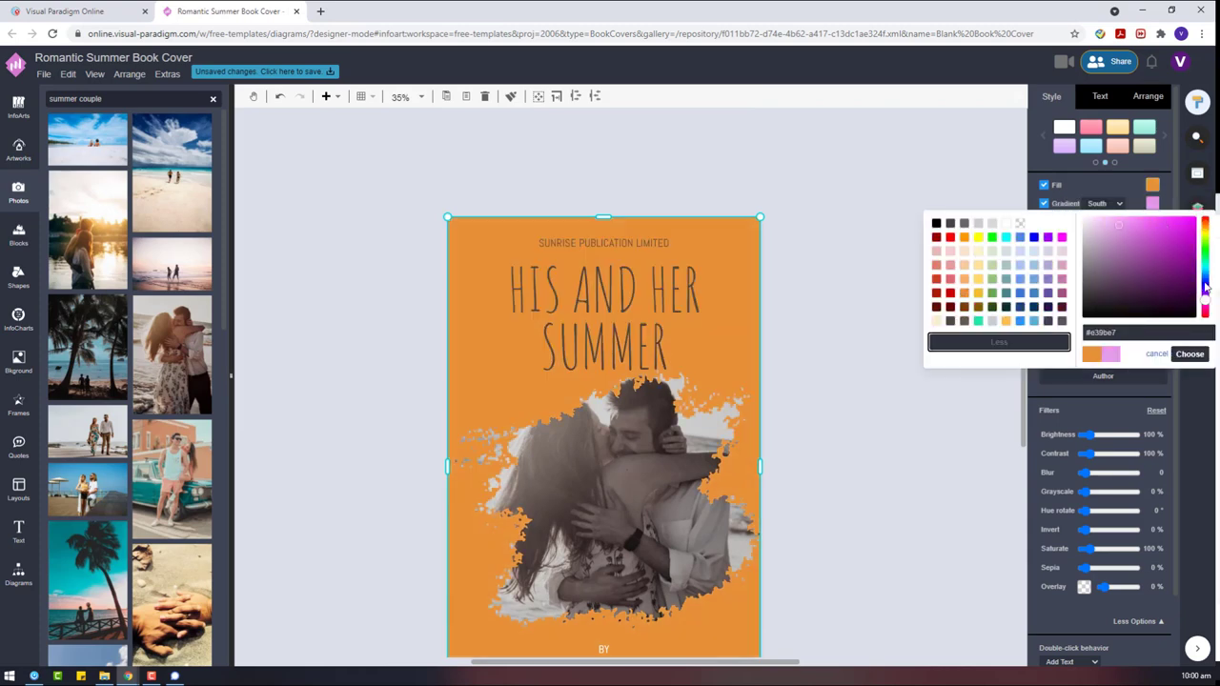
{"action": "left_click", "coordinate": [1189, 354]}
{"action": "left_click", "coordinate": [947, 331]}
{"action": "scroll", "coordinate": [938, 323], "scroll_direction": "down", "scroll_amount": 3}
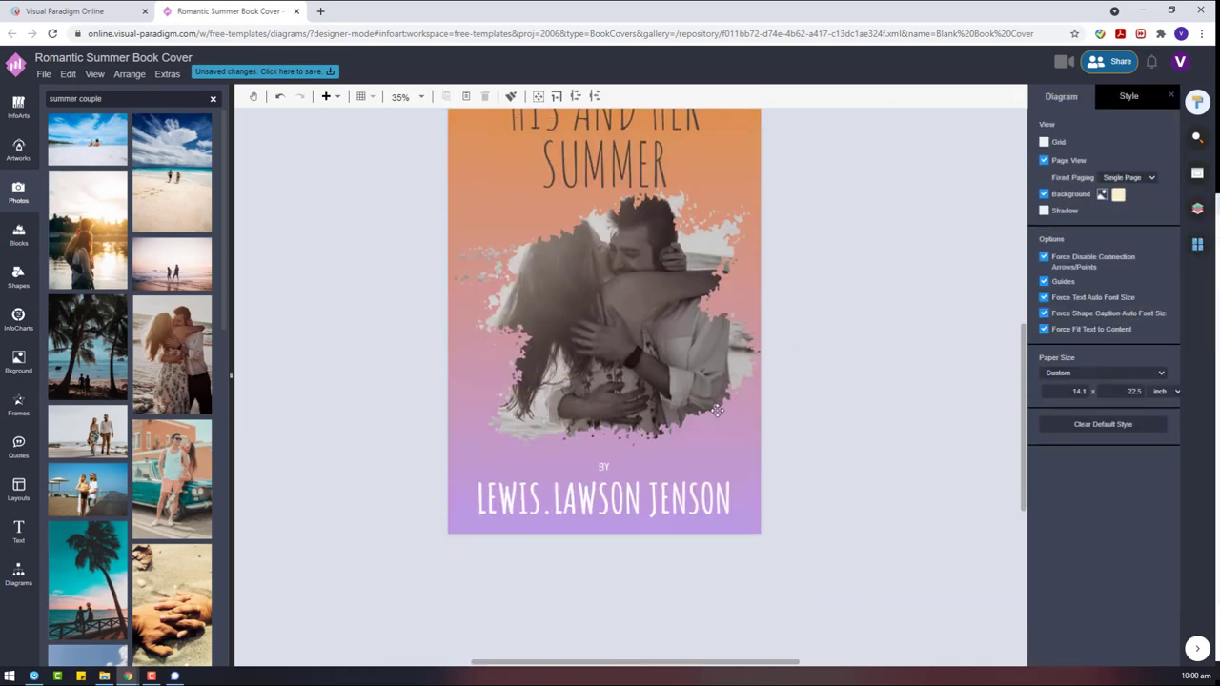
{"action": "key", "text": "ctrl+z"}
{"action": "key", "text": "ctrl+z"}
{"action": "key", "text": "ctrl+z"}
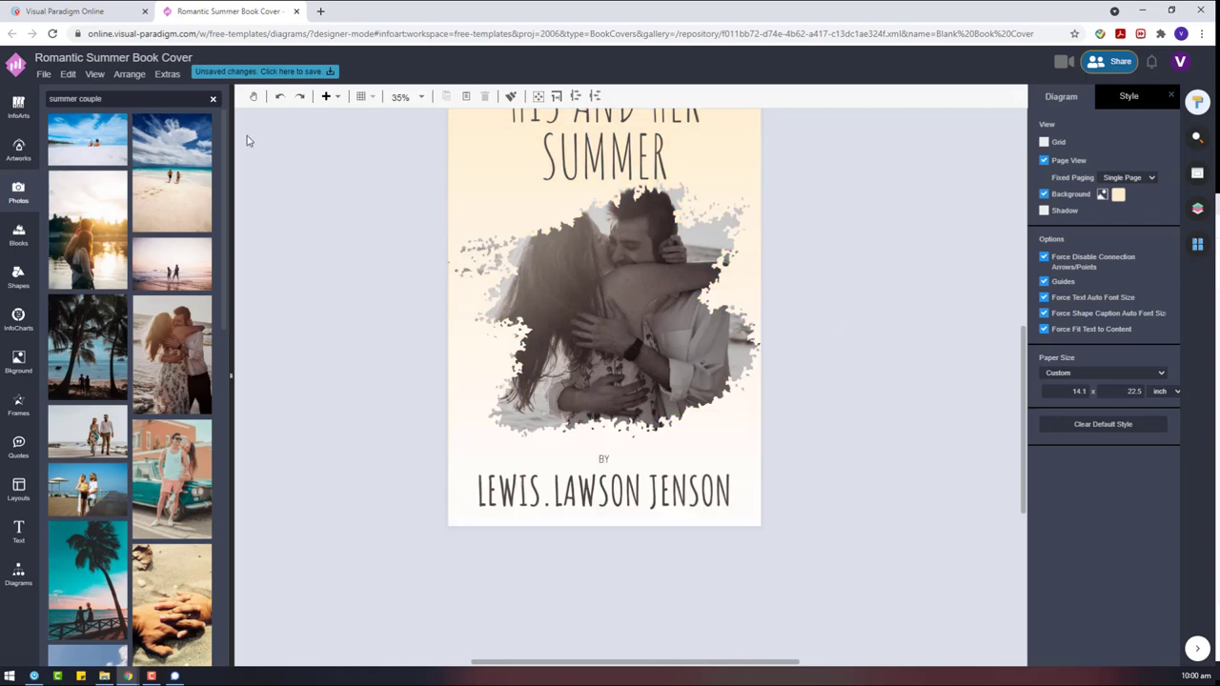
- Save the design with File > Save As, choosing its storage location
{"action": "left_click", "coordinate": [43, 73]}
{"action": "left_click", "coordinate": [76, 181]}
{"action": "left_click", "coordinate": [526, 317]}
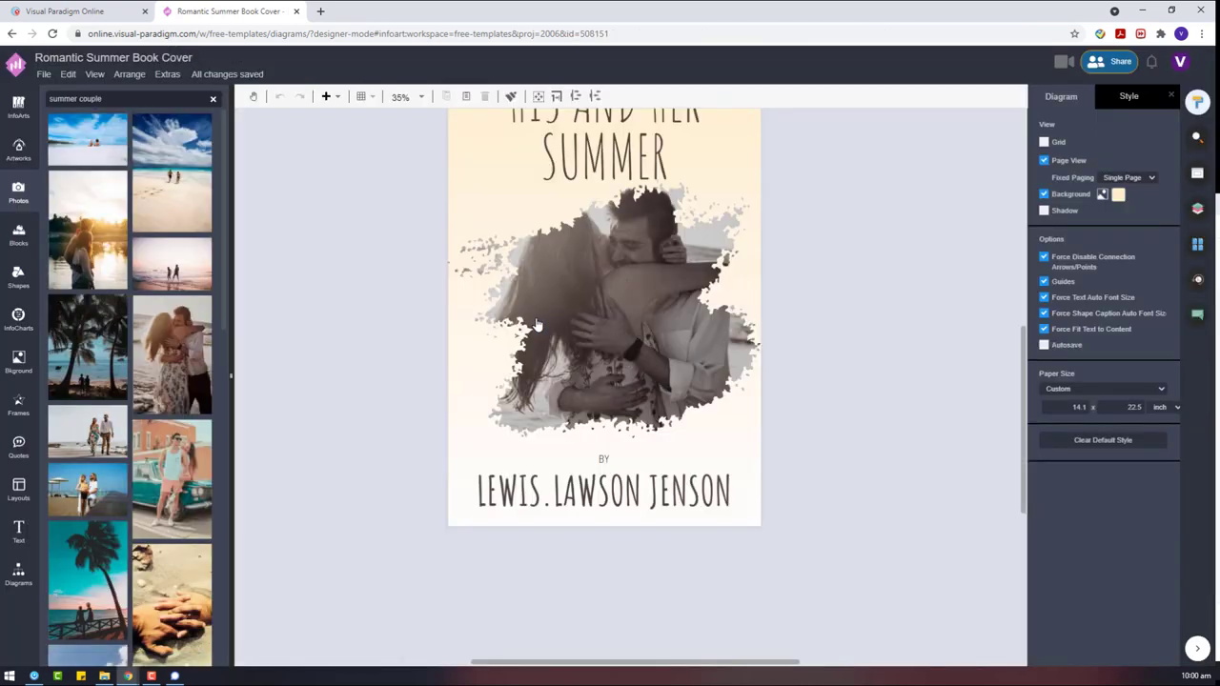
- Export the cover as an image and download the JPG
{"action": "left_click", "coordinate": [44, 73]}
{"action": "mouse_move", "coordinate": [72, 308]}
{"action": "left_click", "coordinate": [243, 308]}
{"action": "left_click", "coordinate": [632, 364]}
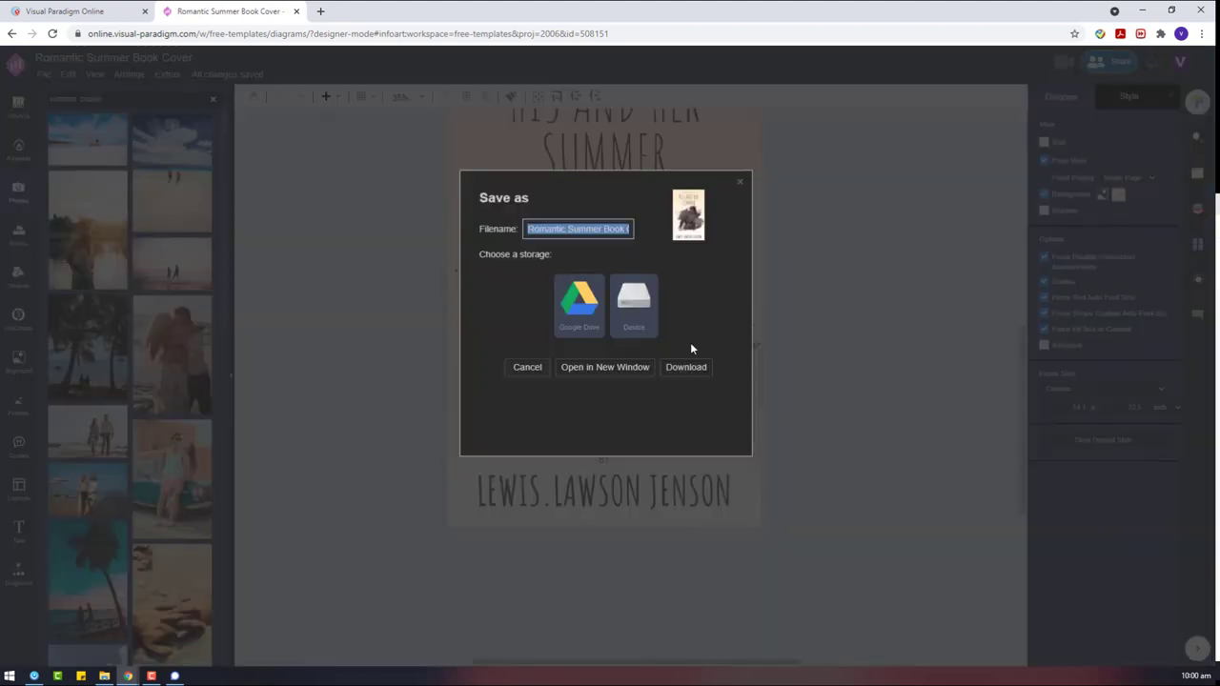
{"action": "left_click", "coordinate": [679, 365]}
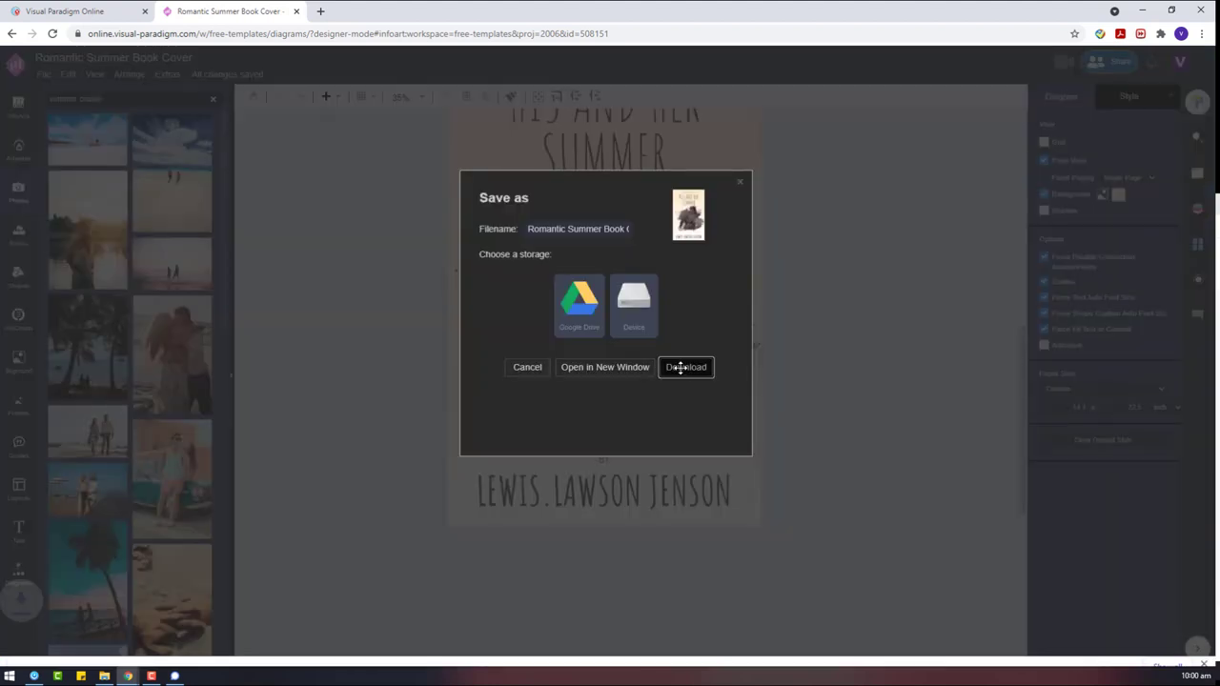